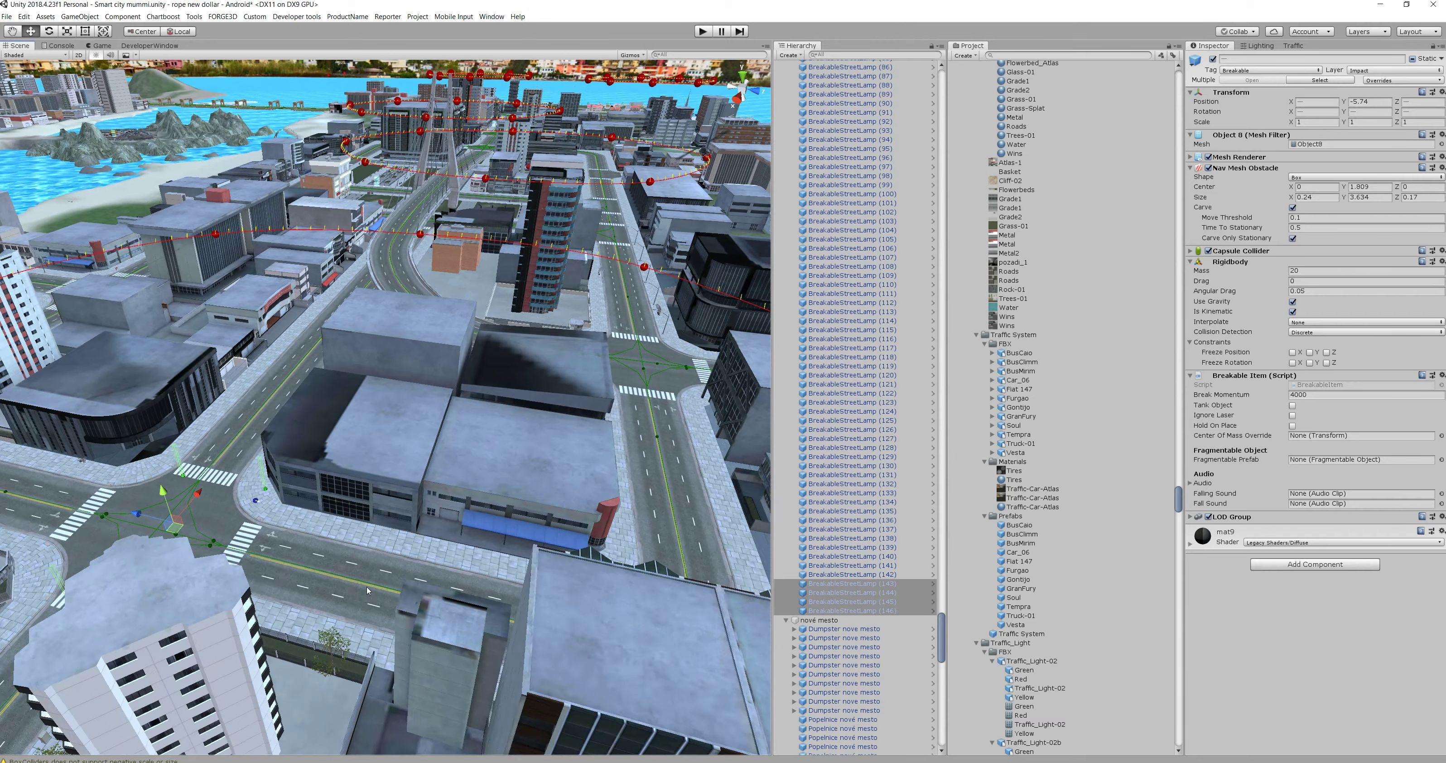
- Move the four selected street lamps to the corners of the four-way intersection beside the red-and-black high-rise
right_drag(270, 647, 215, 588)
drag(128, 554, 566, 261)
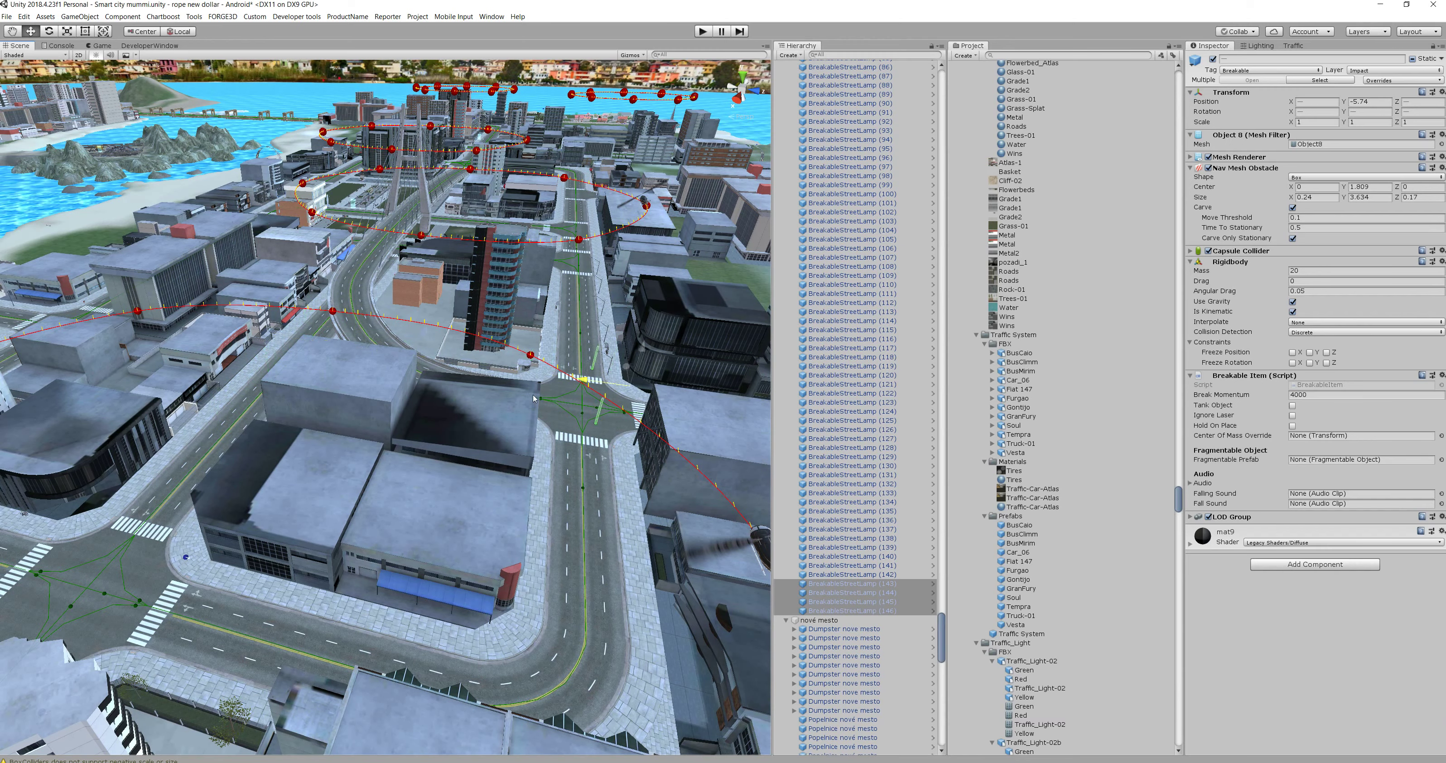
key(f)
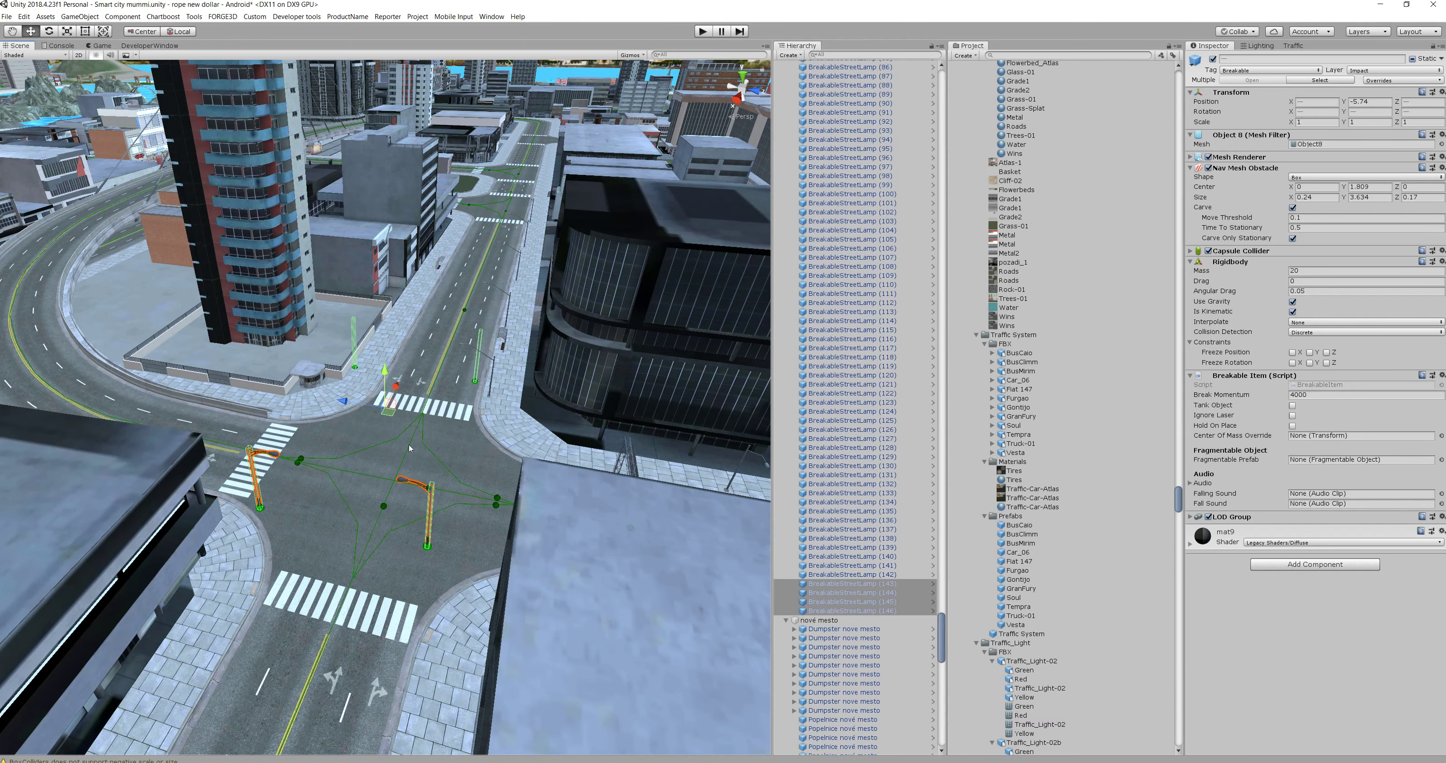
middle_drag(503, 395, 536, 375)
drag(431, 390, 391, 430)
middle_drag(437, 501, 382, 455)
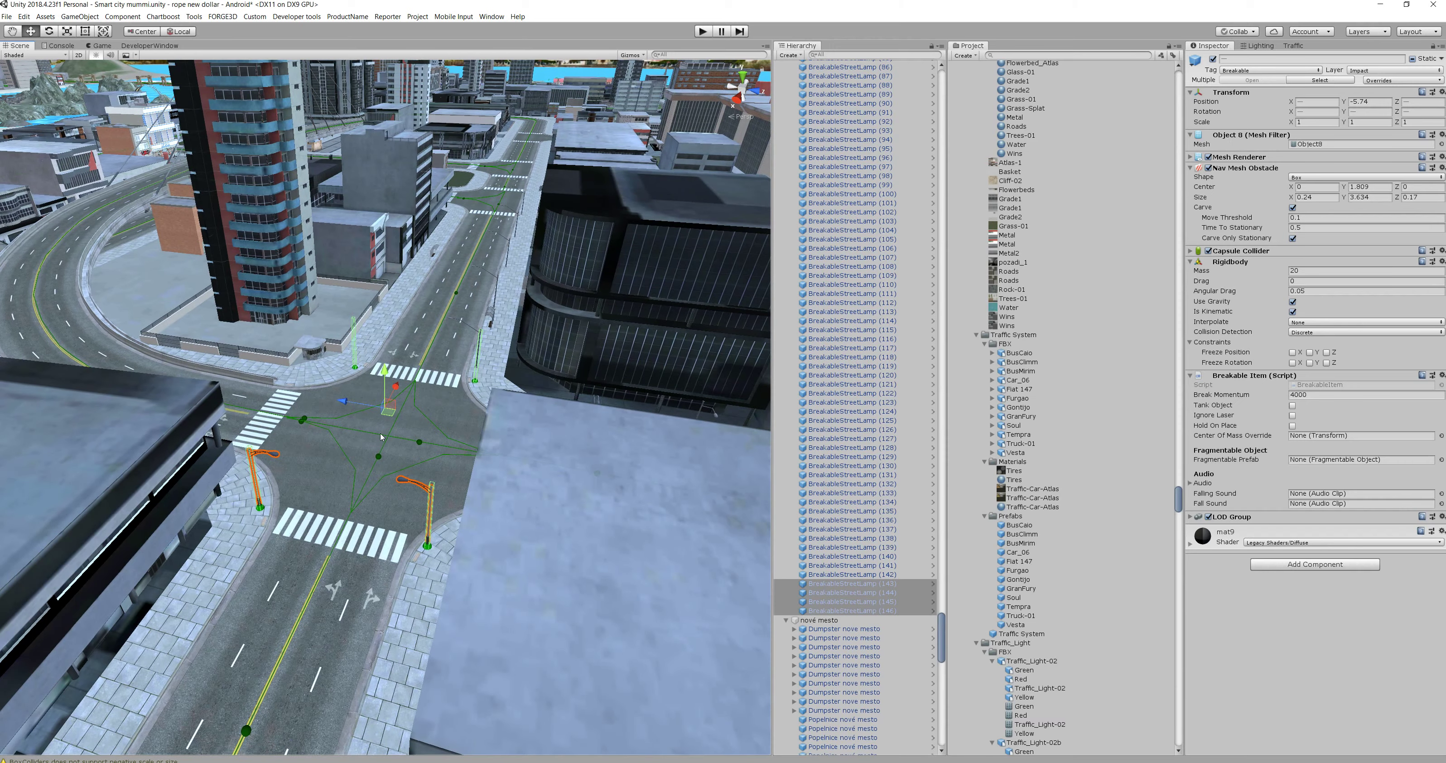
right_drag(382, 451, 366, 465)
key(w)
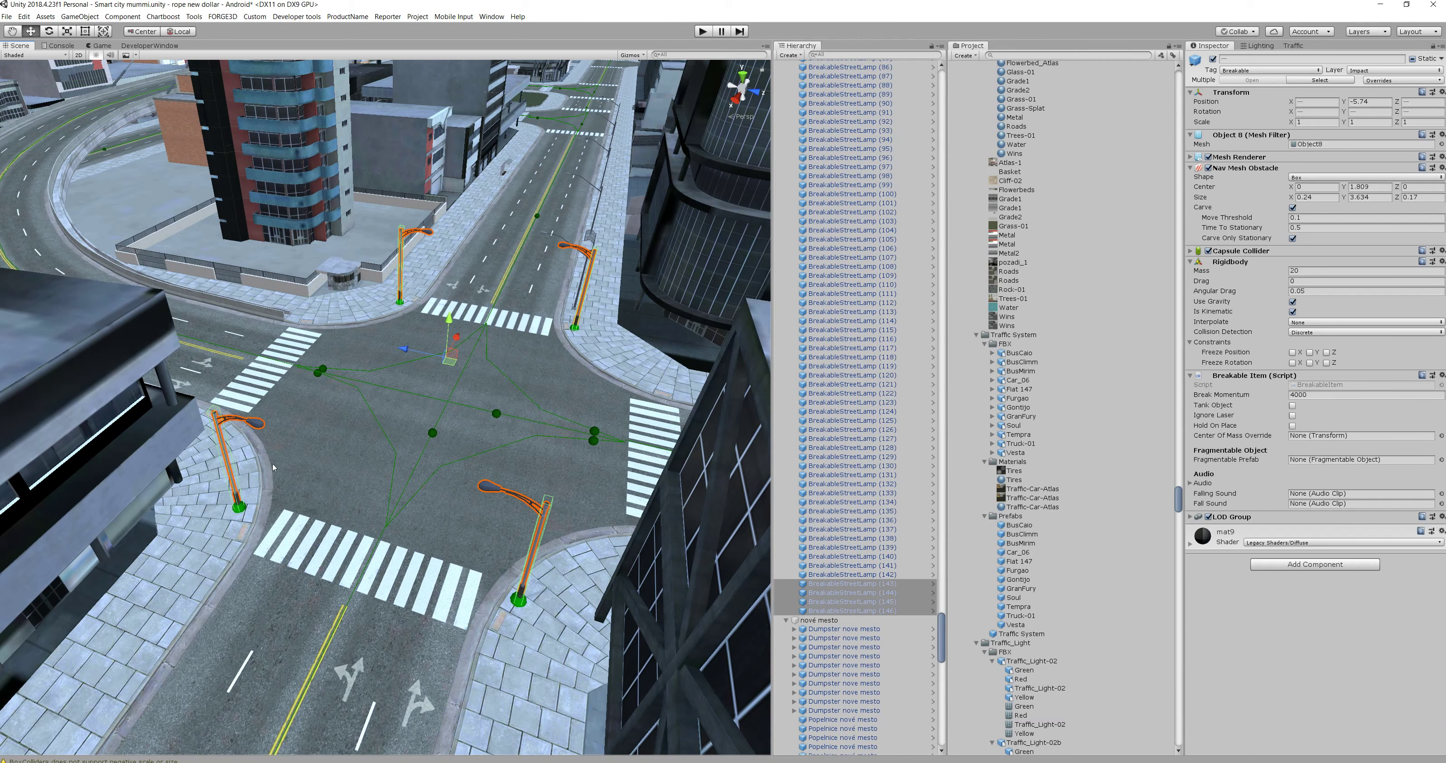
- Duplicate the four street lamps and place the copies around the next junction up the road, beside the grassy park block
middle_drag(448, 377, 374, 460)
scroll(373, 460, down, 3)
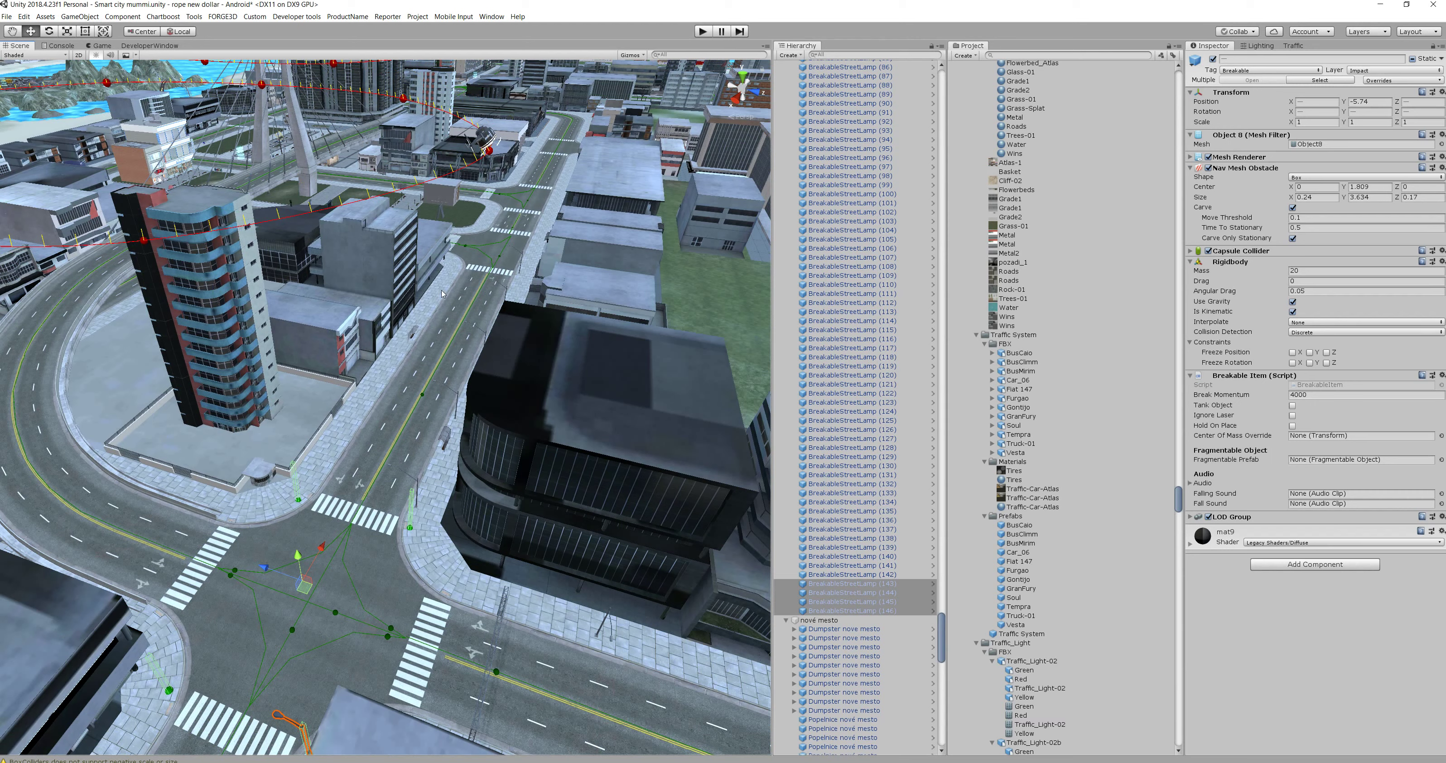
key(ctrl+d)
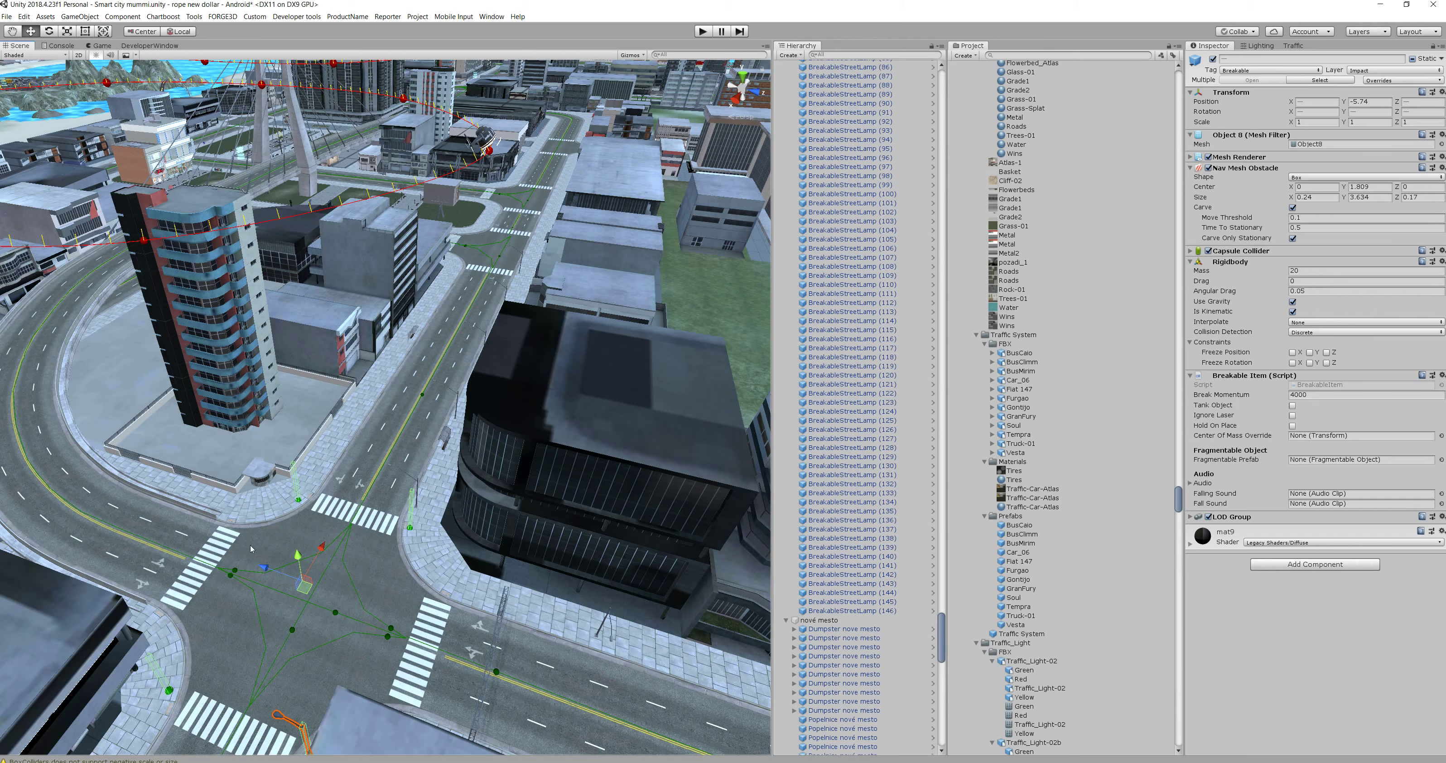
drag(374, 455, 704, 749)
key(f)
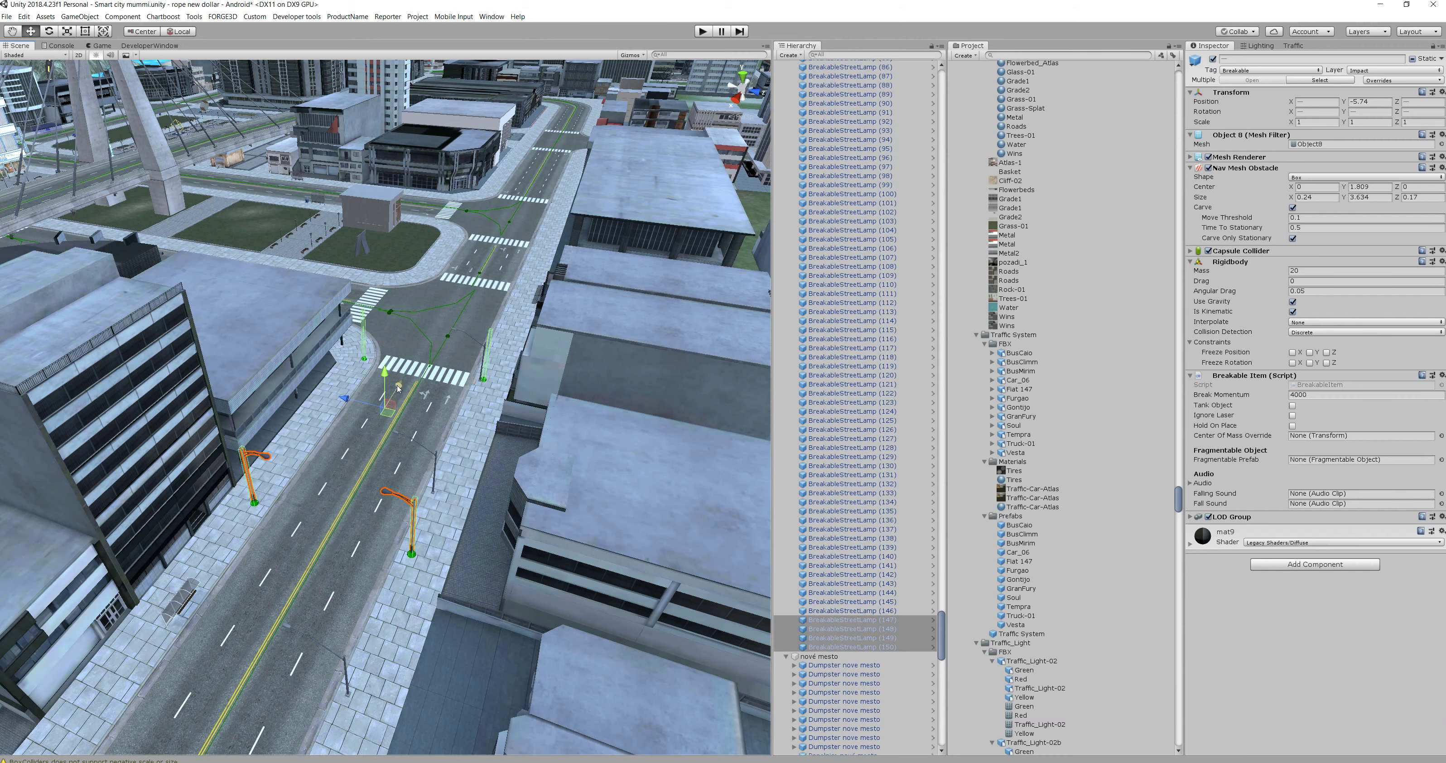
drag(397, 388, 476, 225)
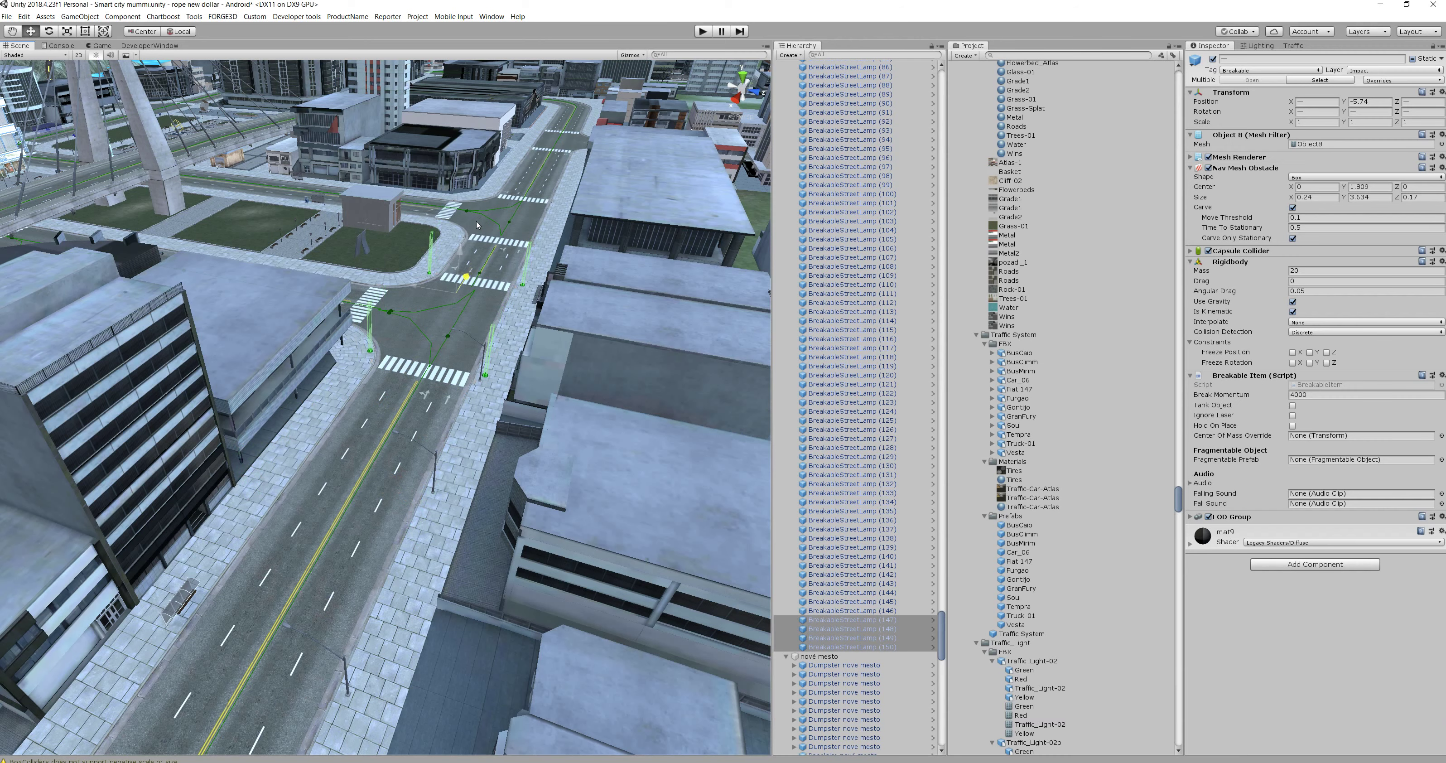
key(f)
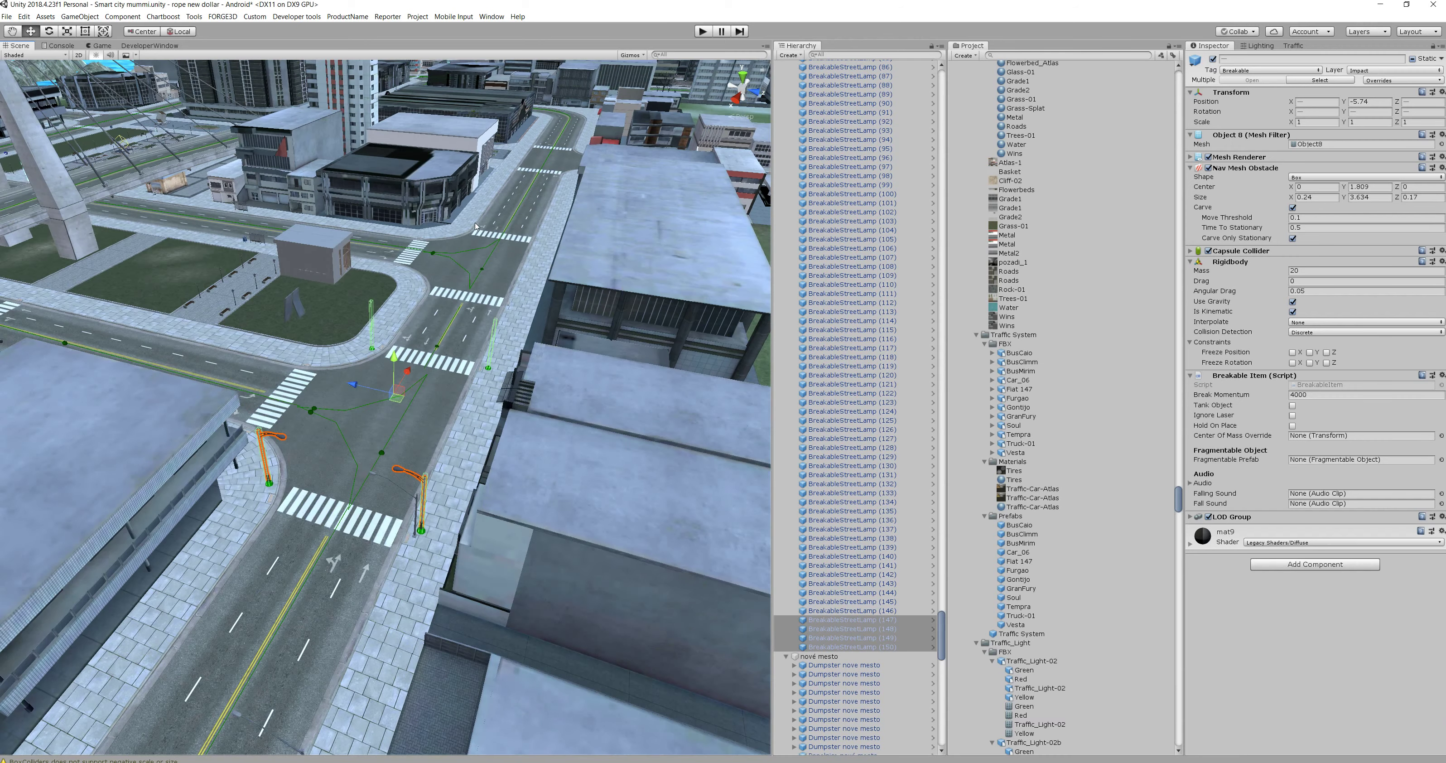
middle_drag(329, 453, 334, 552)
middle_drag(368, 484, 345, 534)
- Duplicate the four lamps again and move the copies to the junction in front of the dark-roofed corner building
key(ctrl+d)
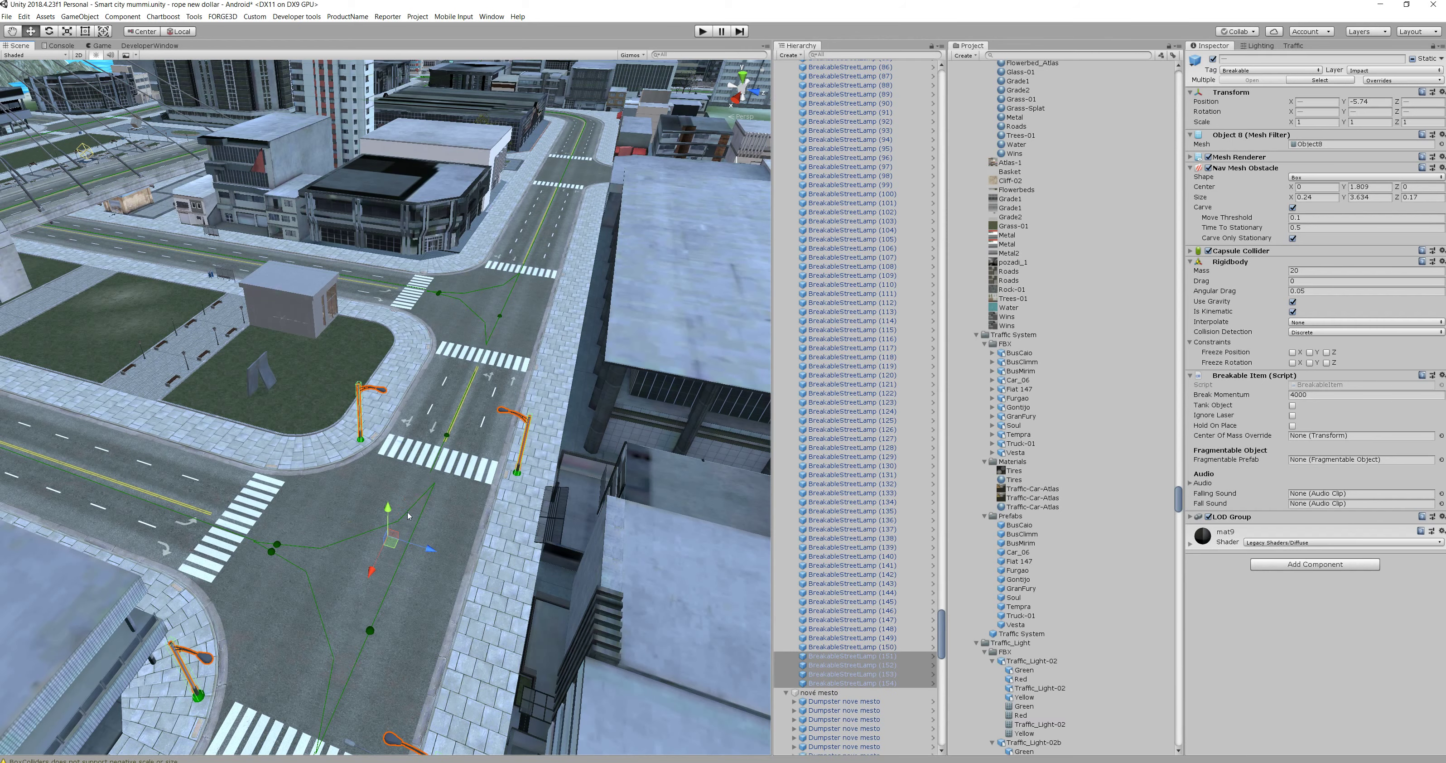
drag(370, 574, 595, 95)
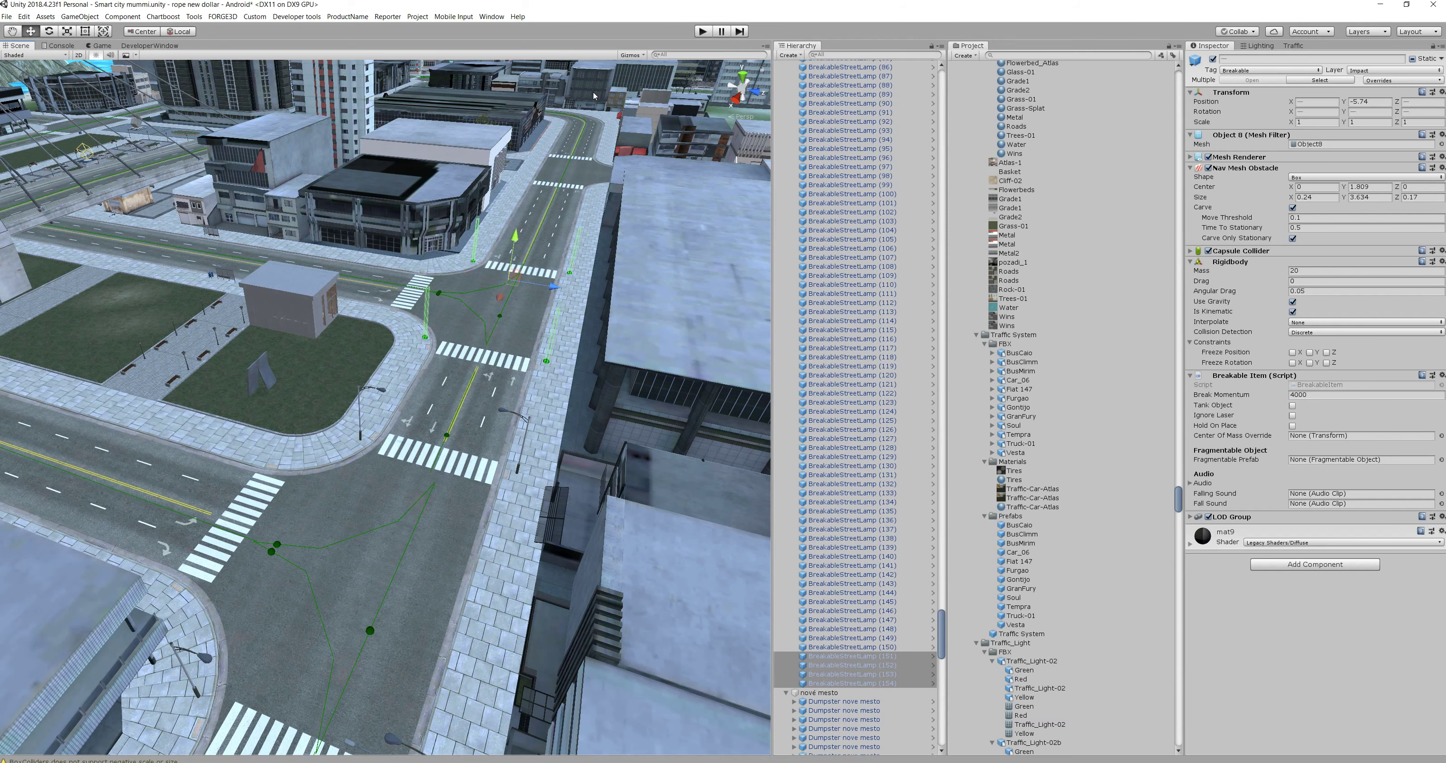
scroll(594, 96, up, 4)
middle_drag(594, 96, 494, 163)
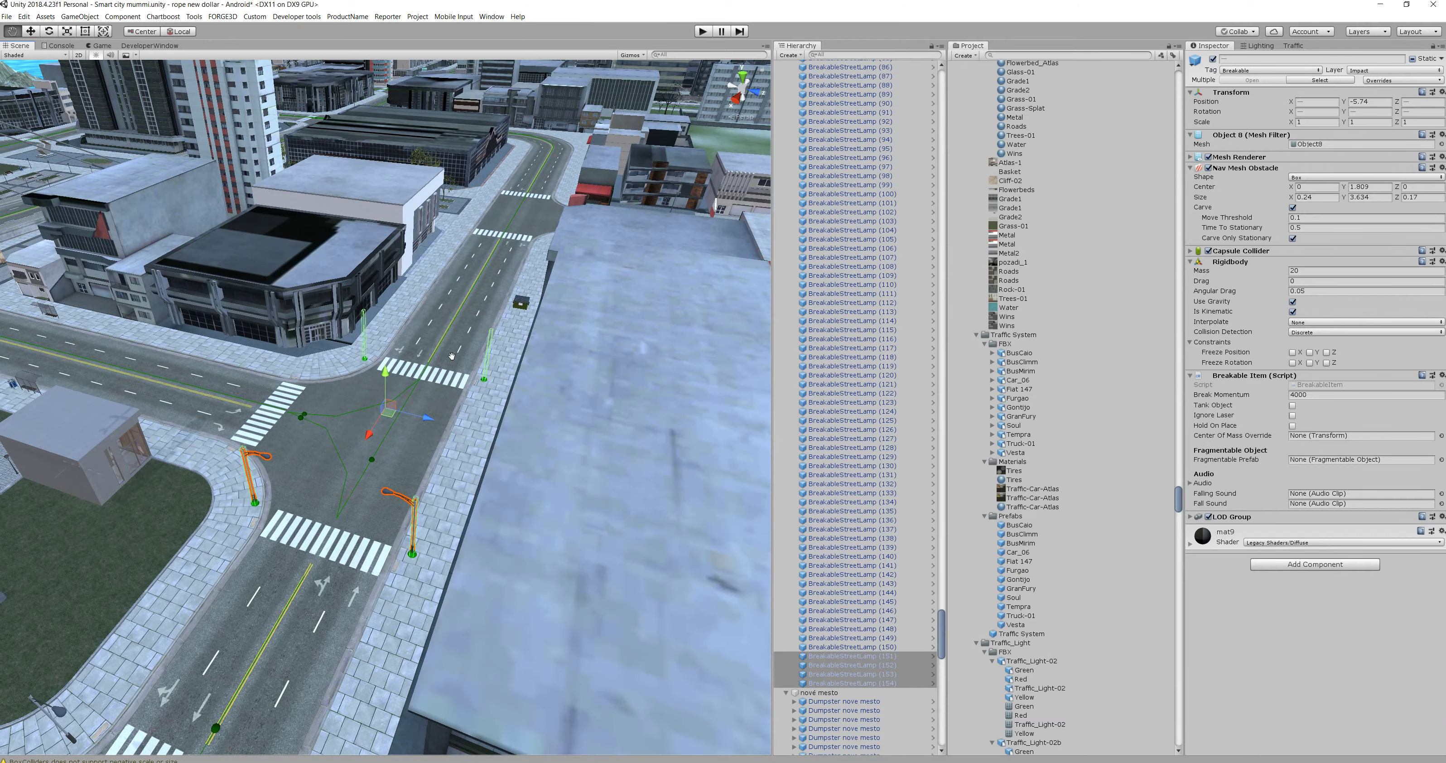
middle_drag(404, 359, 425, 499)
scroll(515, 388, up, 6)
- Duplicate the lamp group and place the copies at the junction between the long glass building and the red-roofed shelter
scroll(436, 487, down, 5)
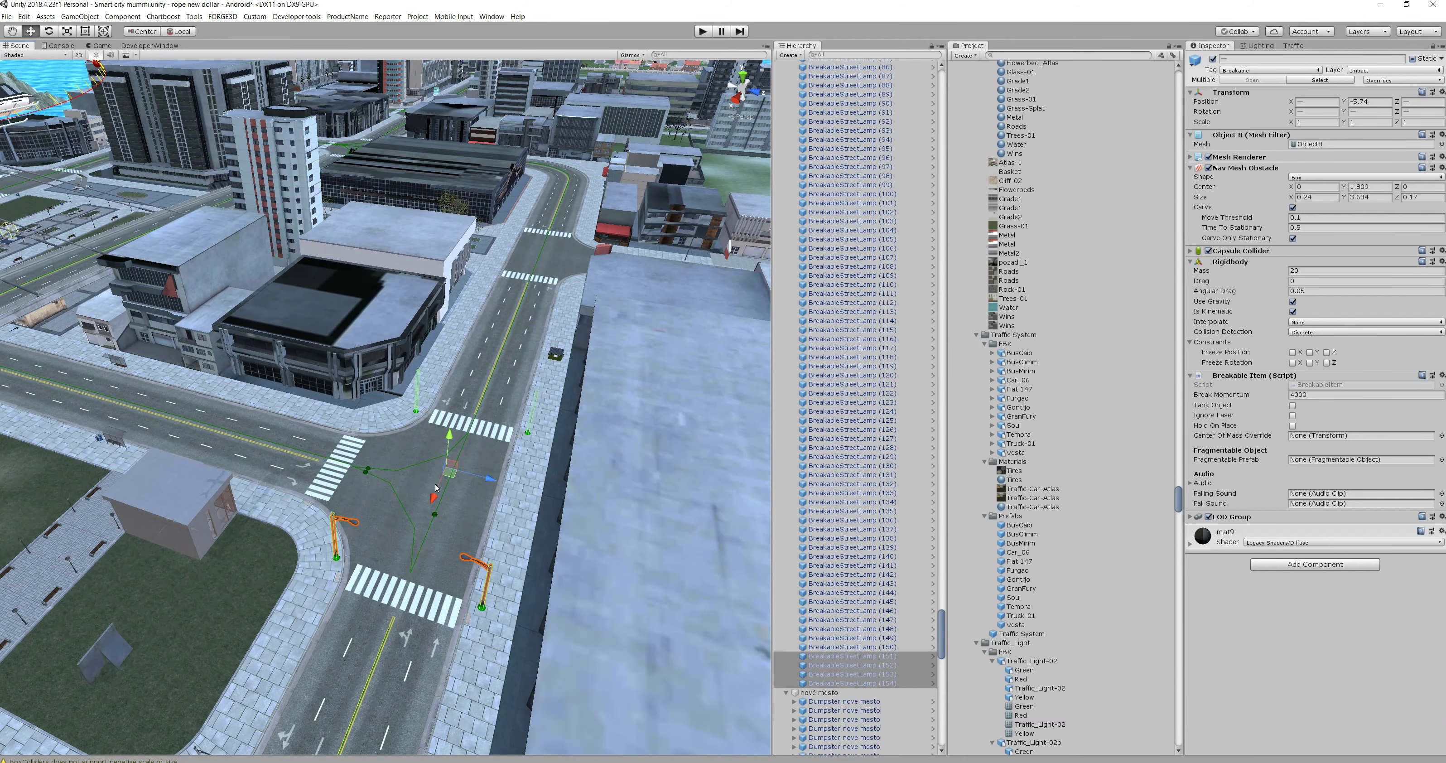
scroll(437, 486, down, 3)
right_drag(436, 486, 373, 488)
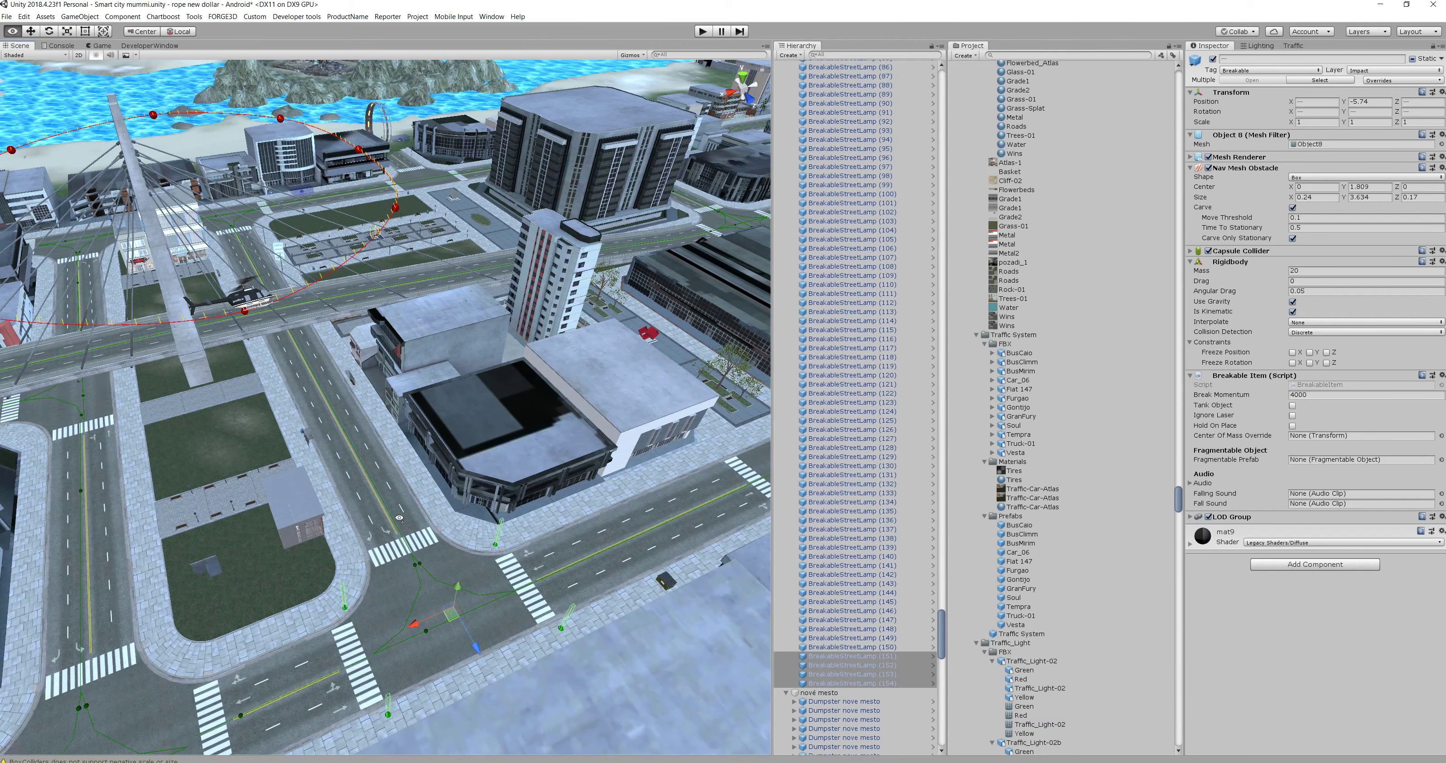
right_drag(550, 552, 487, 565)
alt+drag(488, 567, 667, 559)
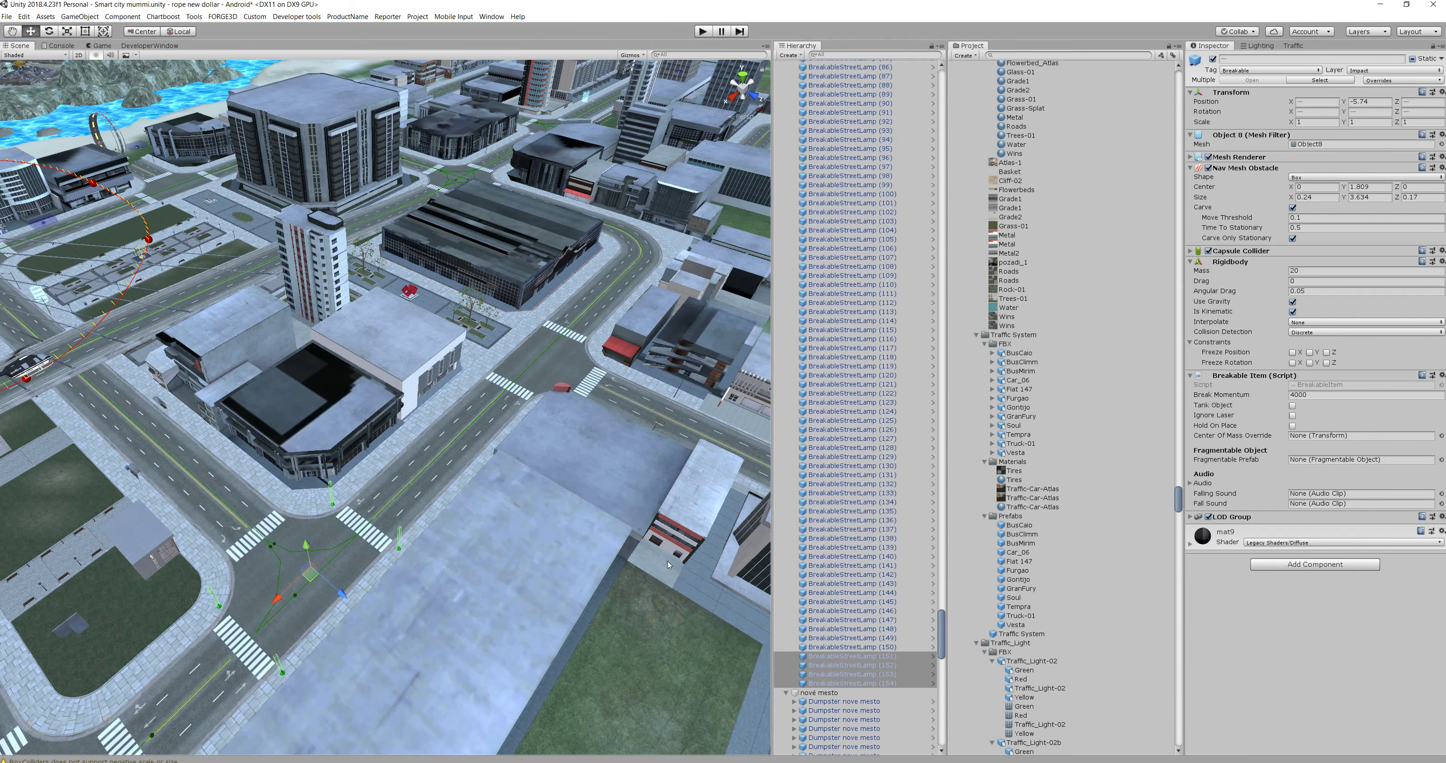
key(ctrl+d)
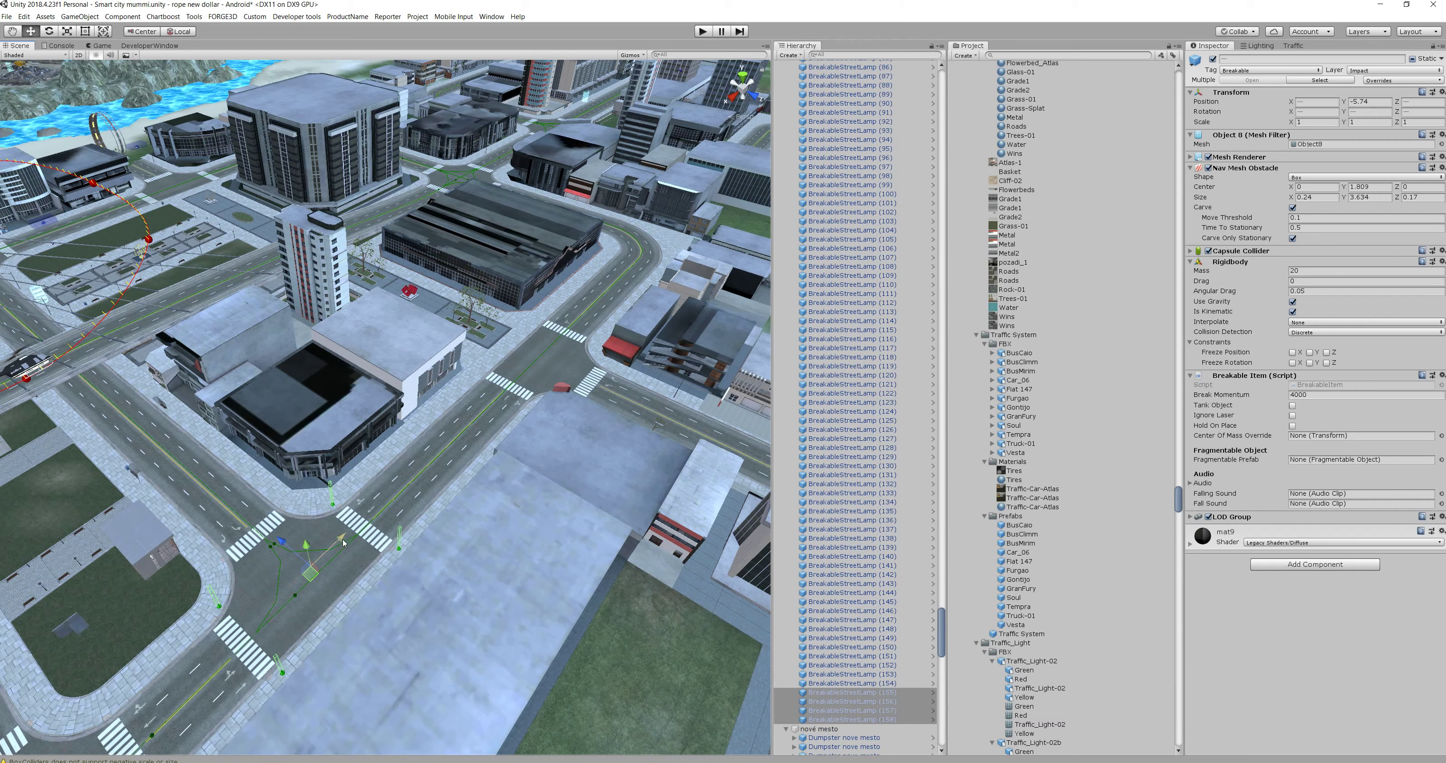
drag(343, 542, 567, 336)
key(f)
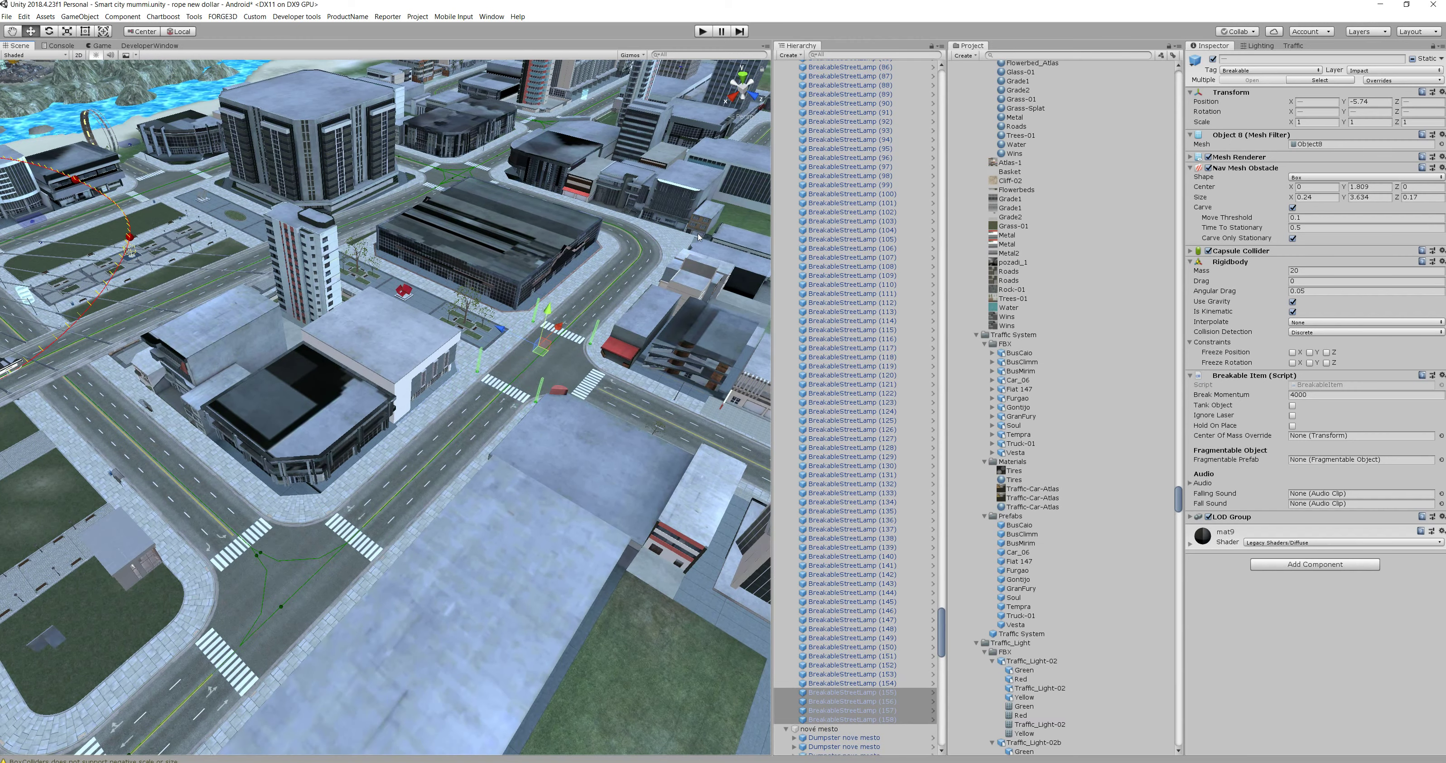
scroll(416, 453, up, 10)
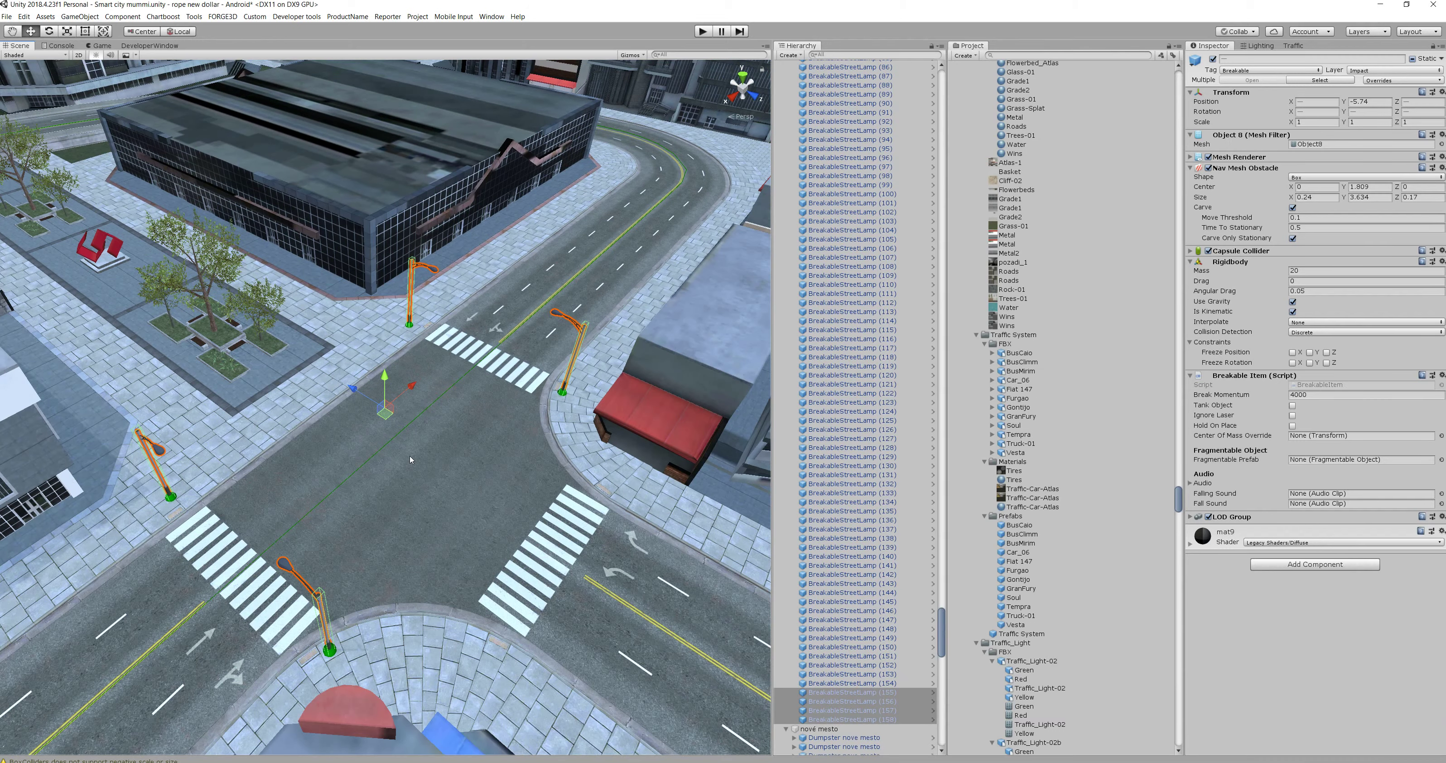
scroll(409, 423, down, 4)
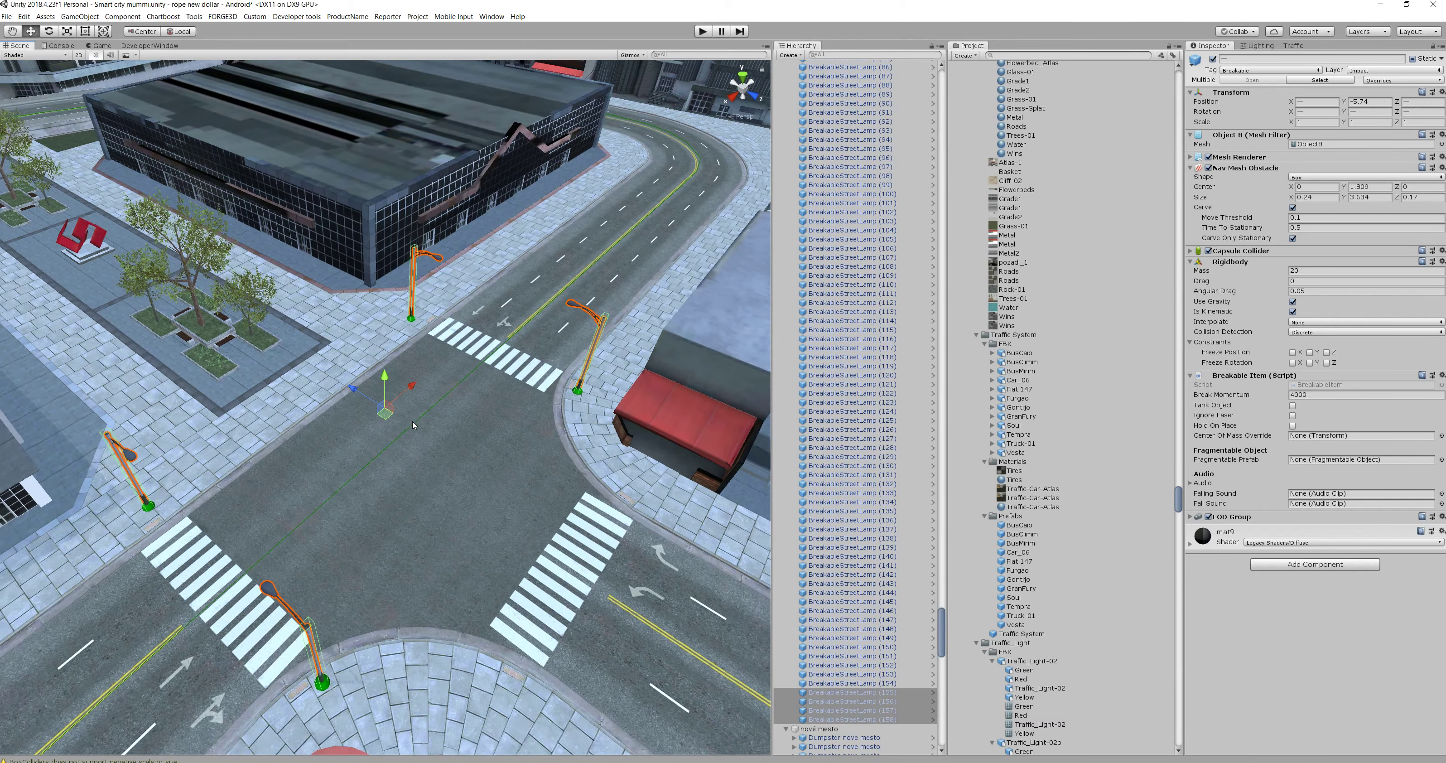
- Duplicate the lamp group and move the copies behind the long glass building to the four-way intersection near the large dark tower
middle_drag(420, 413, 535, 606)
key(ctrl+d)
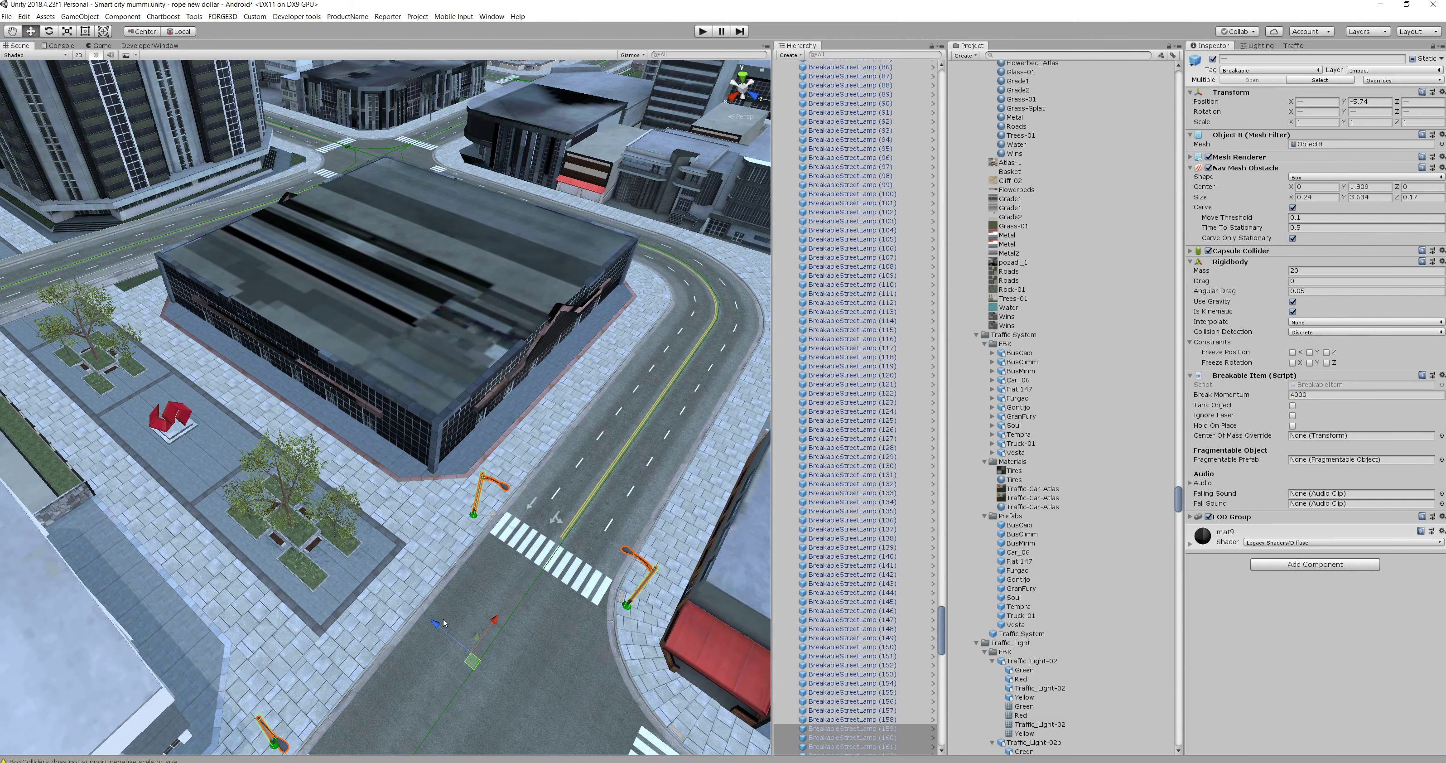
drag(435, 623, 1192, 163)
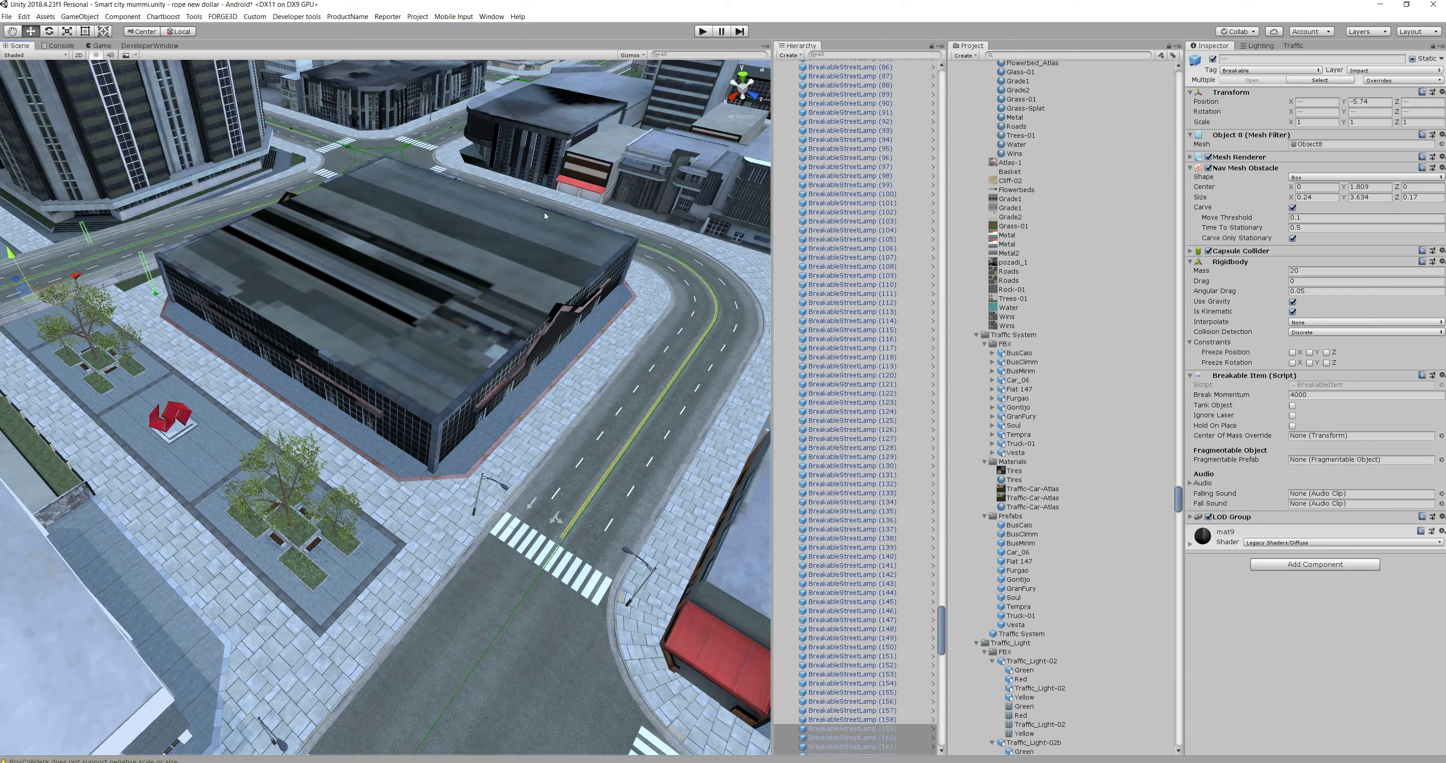
key(f)
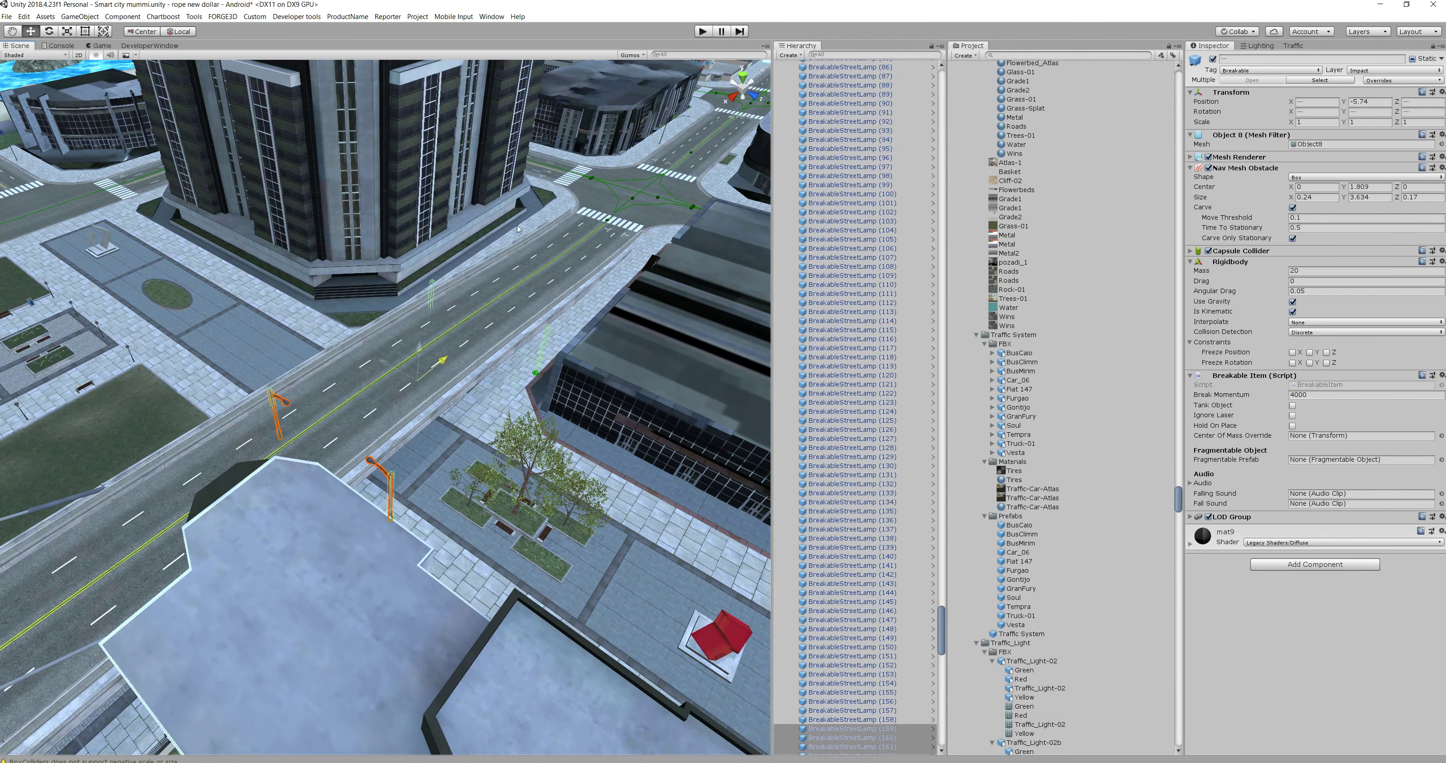
drag(800, 741, 825, 721)
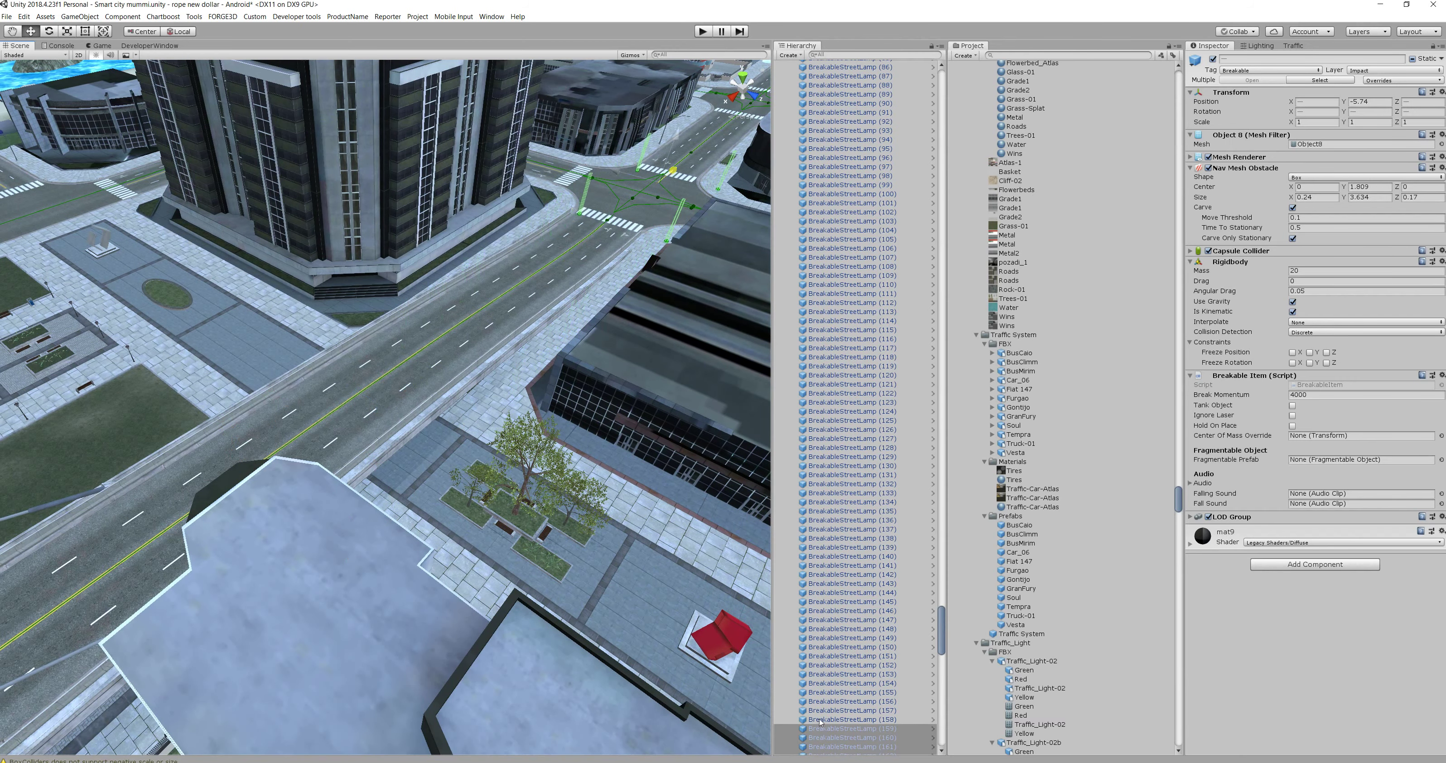
click(823, 728)
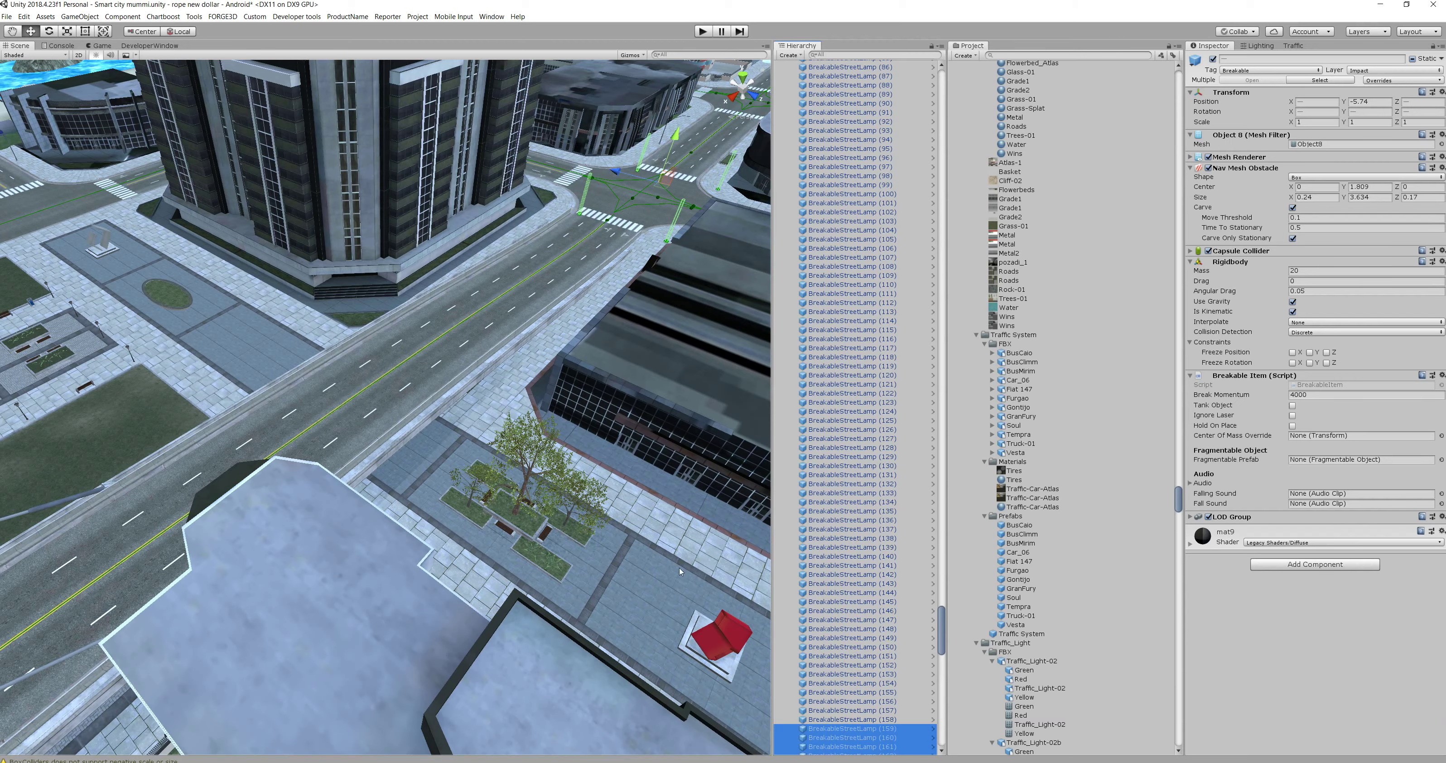
key(f)
right_drag(415, 450, 436, 466)
alt+drag(435, 465, 364, 439)
right_drag(441, 486, 378, 482)
alt+drag(378, 482, 410, 443)
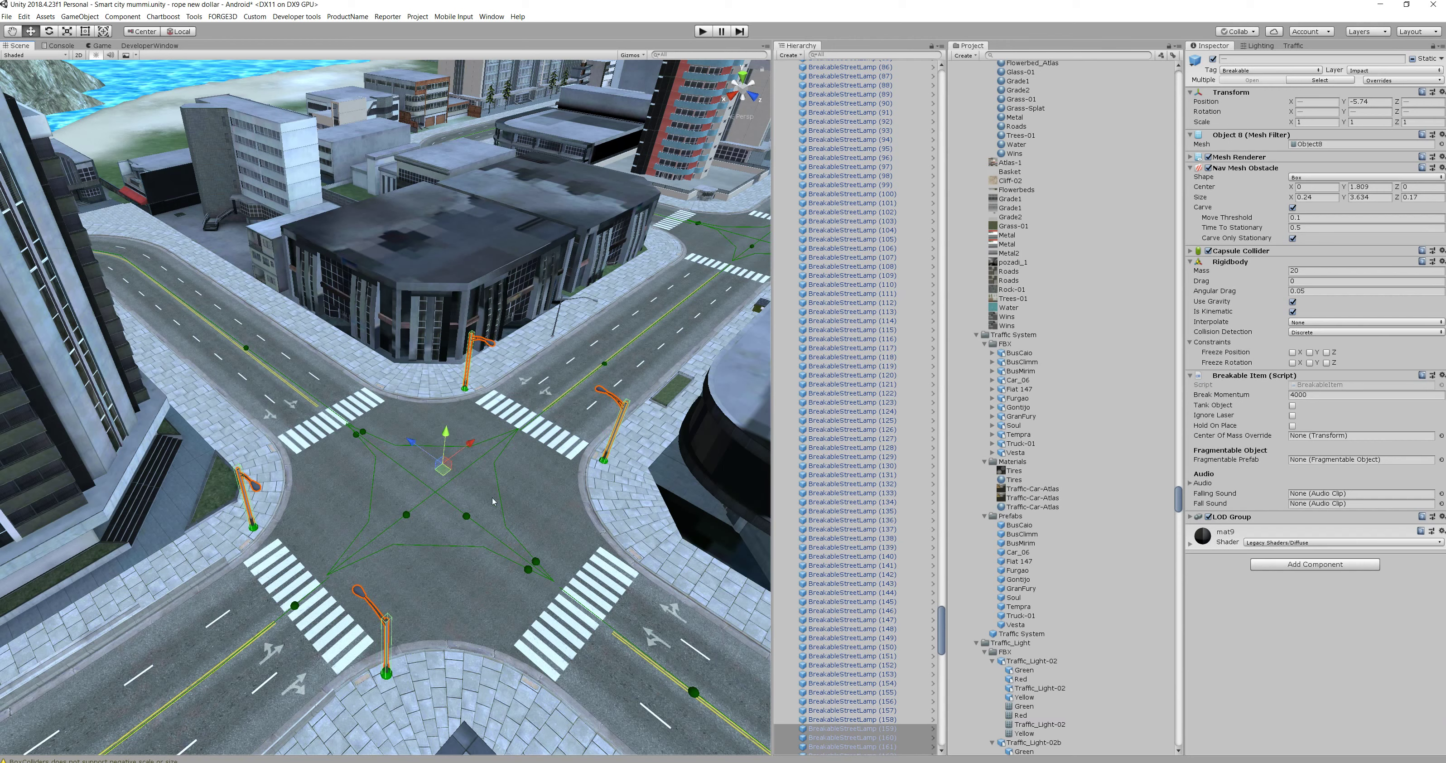
- Duplicate the lamp group and place the copies at the four-way intersection beside the red-and-blue round-balcony tower
scroll(493, 501, down, 5)
middle_drag(487, 493, 382, 624)
right_drag(494, 560, 364, 560)
middle_drag(493, 538, 400, 539)
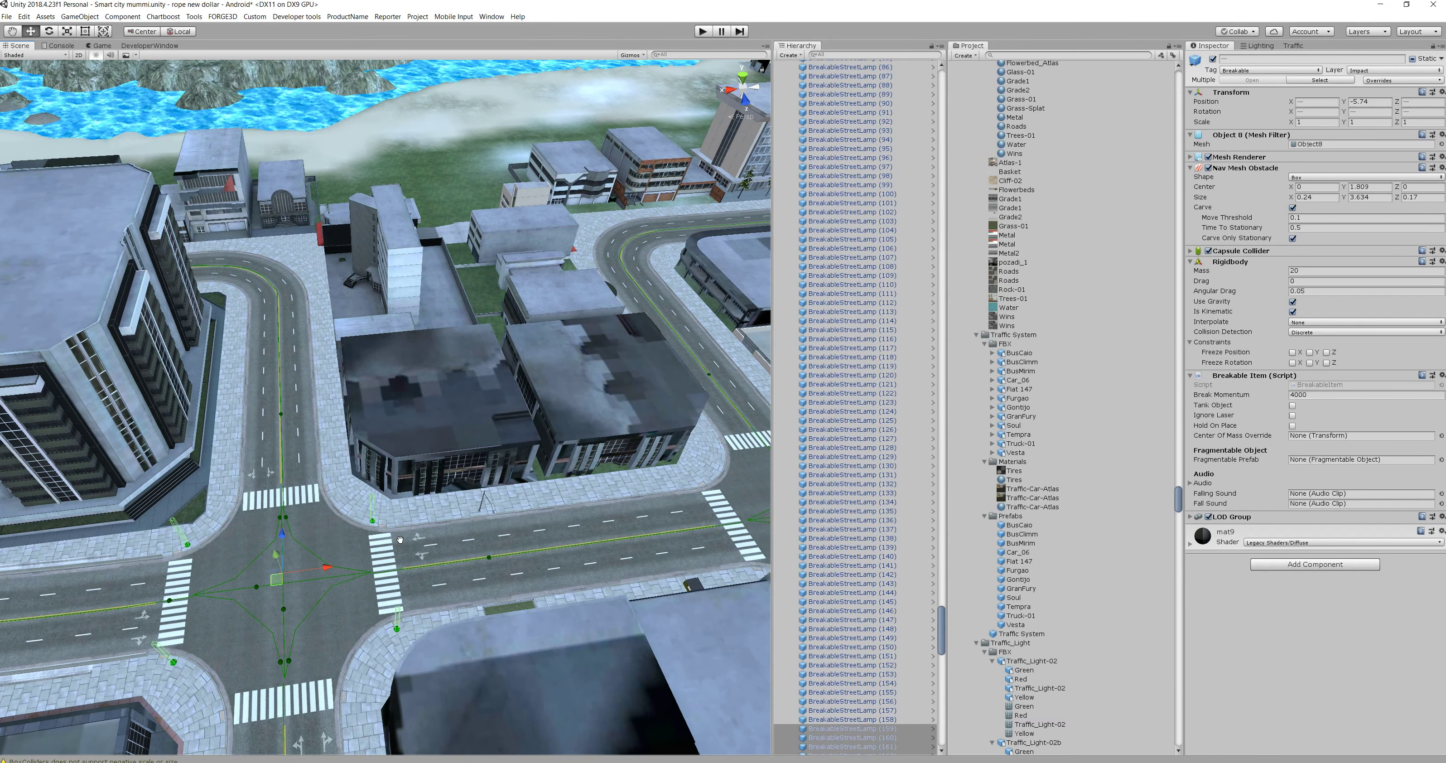
key(ctrl+d)
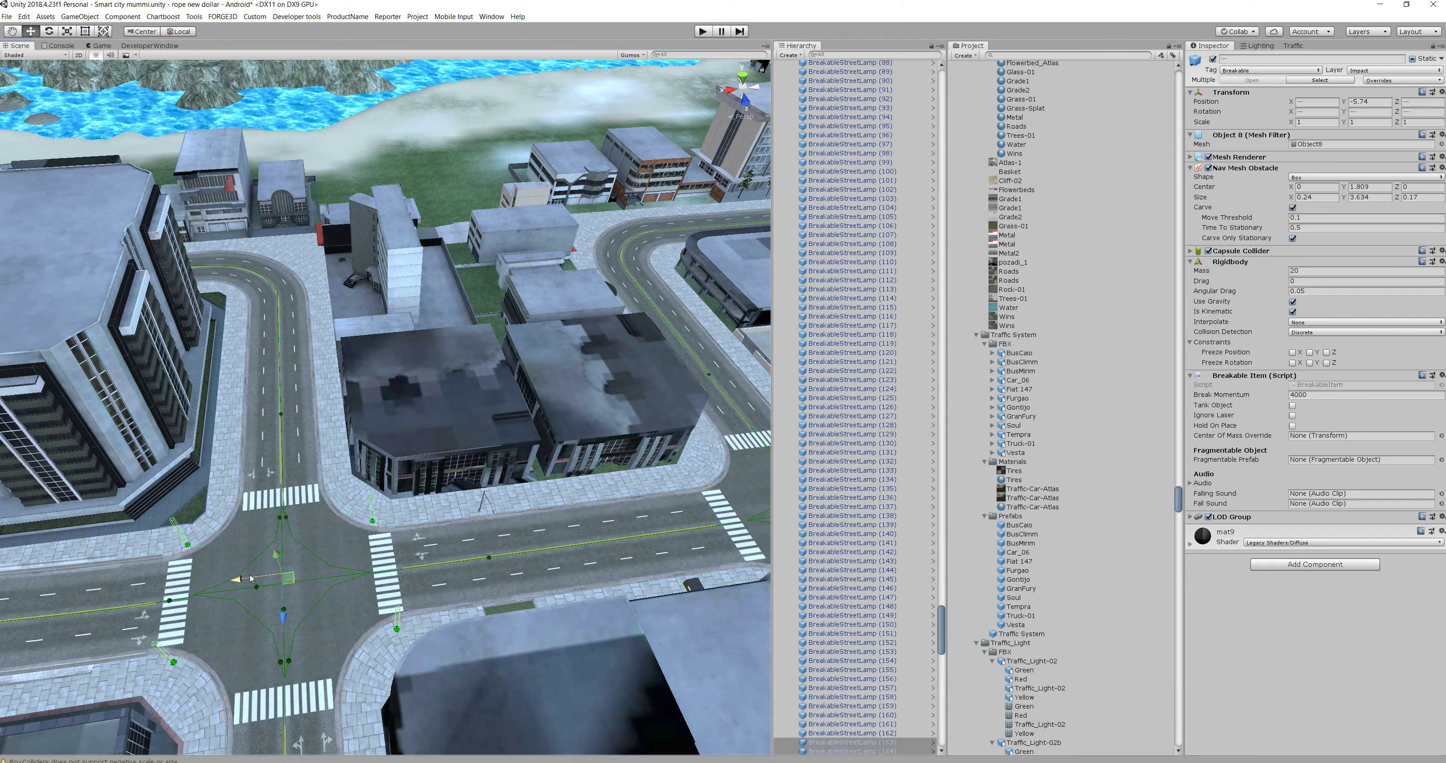
drag(328, 571, 840, 530)
click(854, 527)
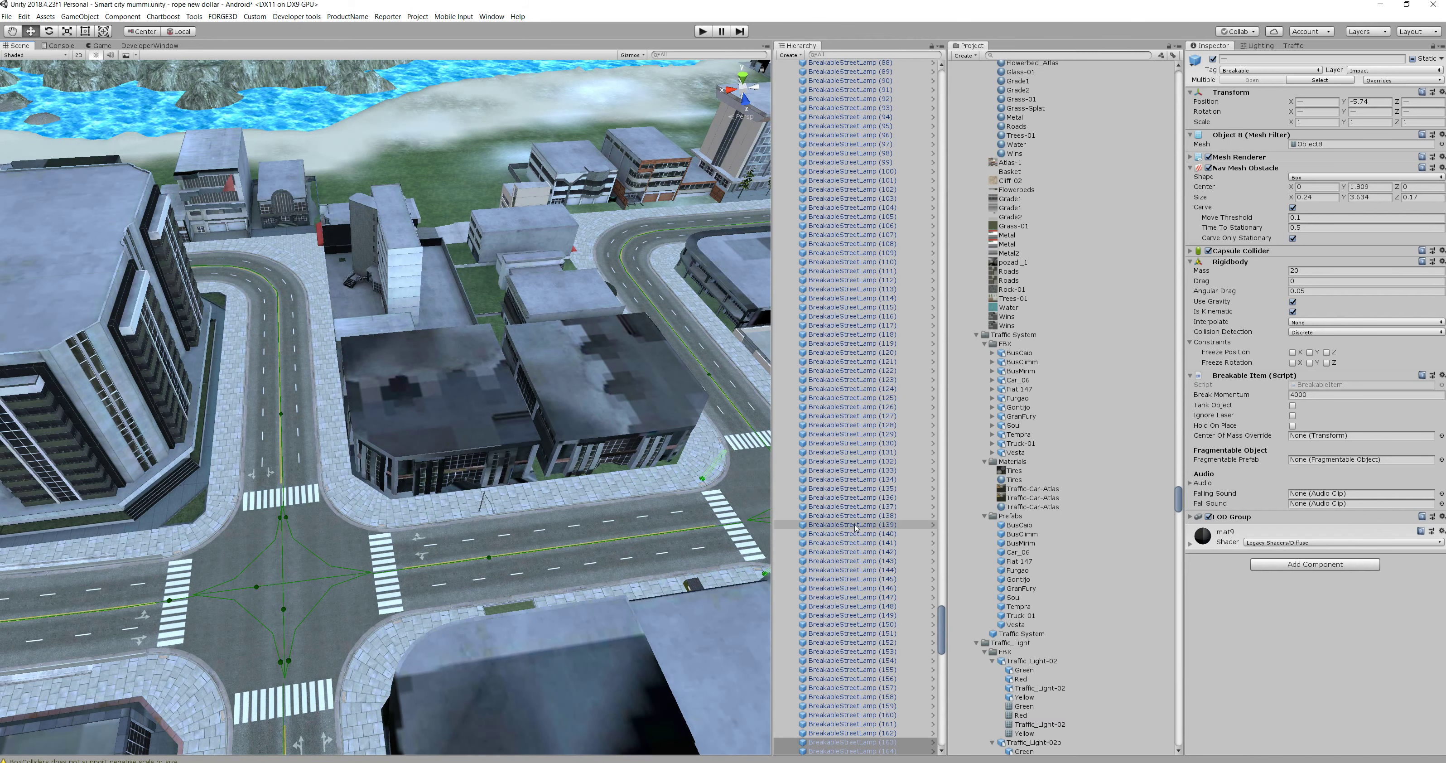
key(ctrl+z)
key(f)
right_drag(567, 530, 538, 533)
key(w)
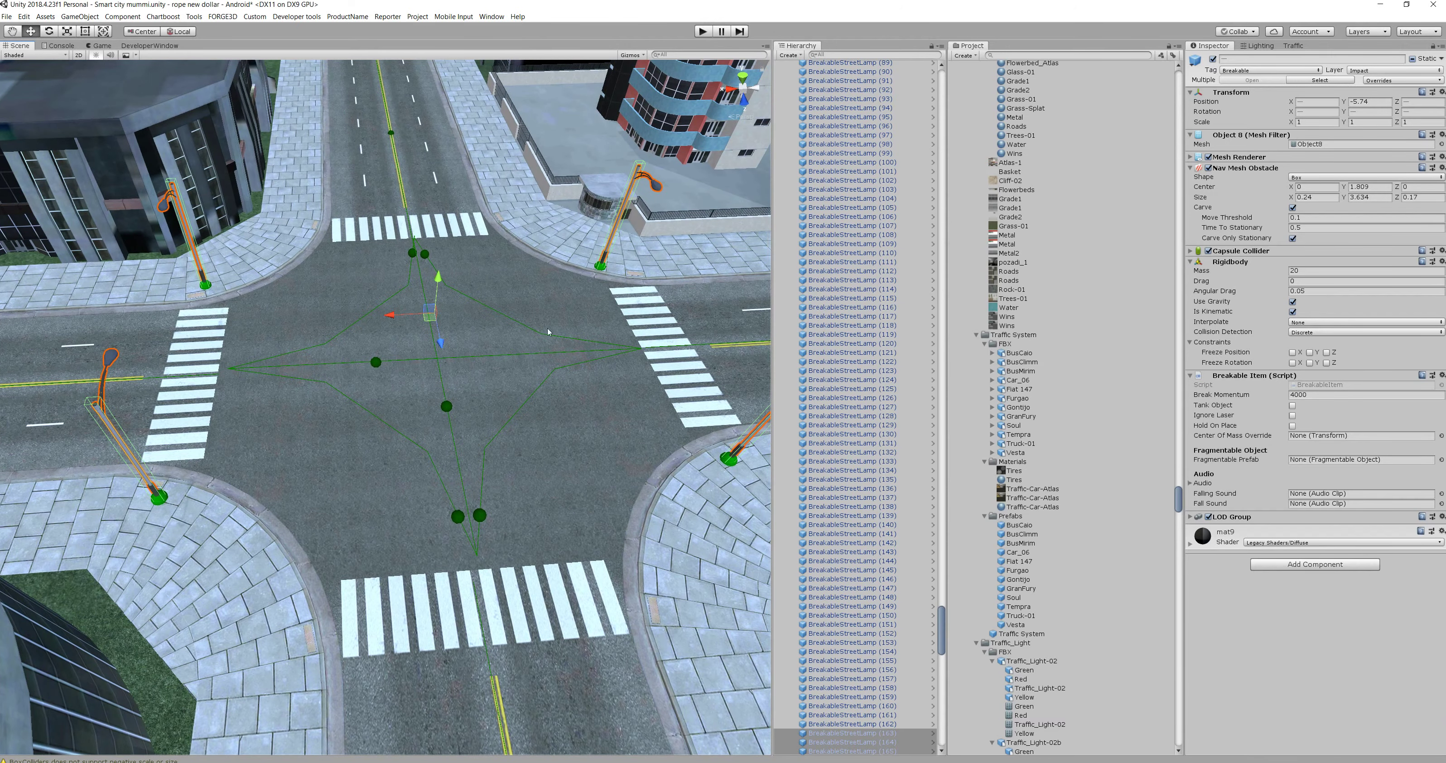
- Duplicate the lamp group and fit the copies to the T-junction facing the curved building, aligning two lamps with the sidewalk corners
right_drag(629, 255, 427, 565)
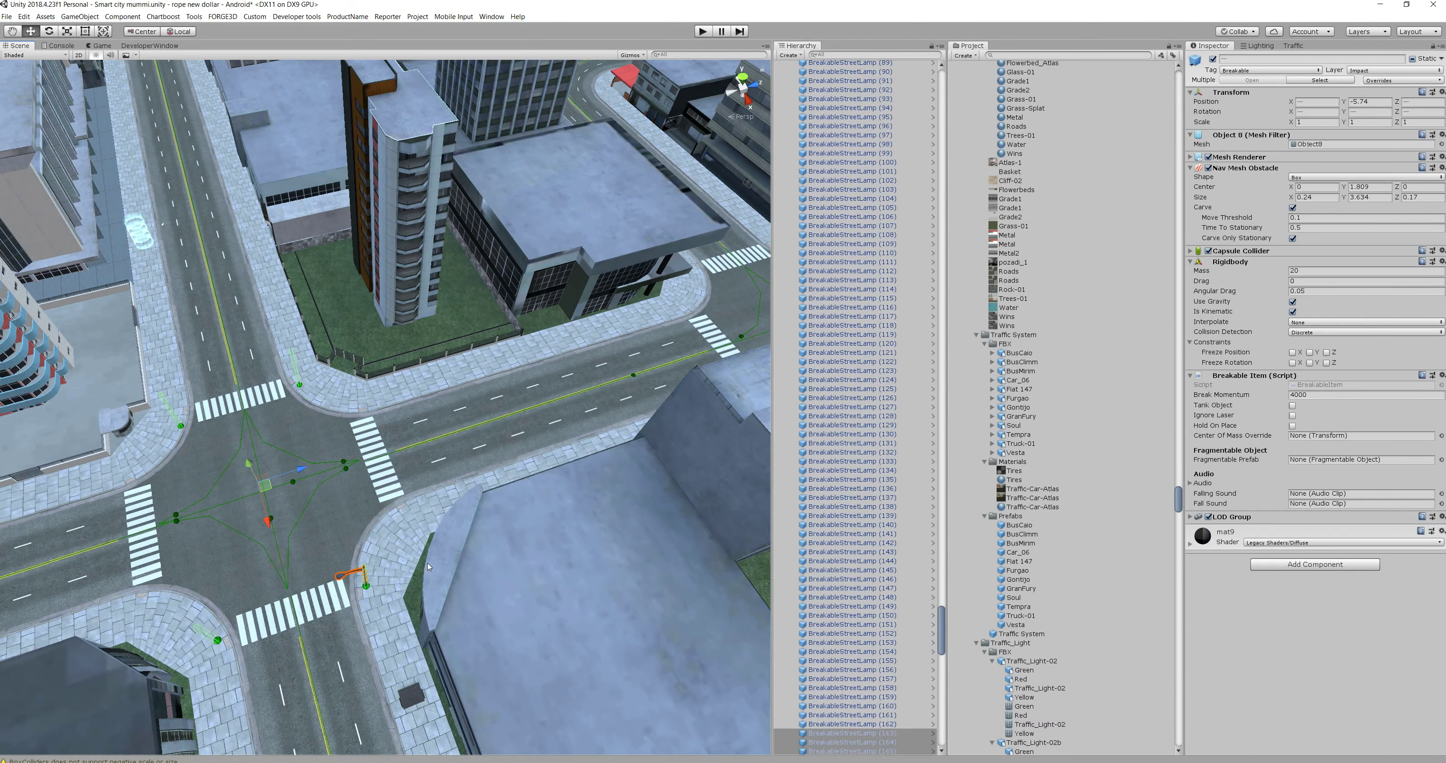
key(ctrl+d)
drag(209, 497, 789, 401)
key(d)
right_drag(736, 424, 399, 415)
key(w)
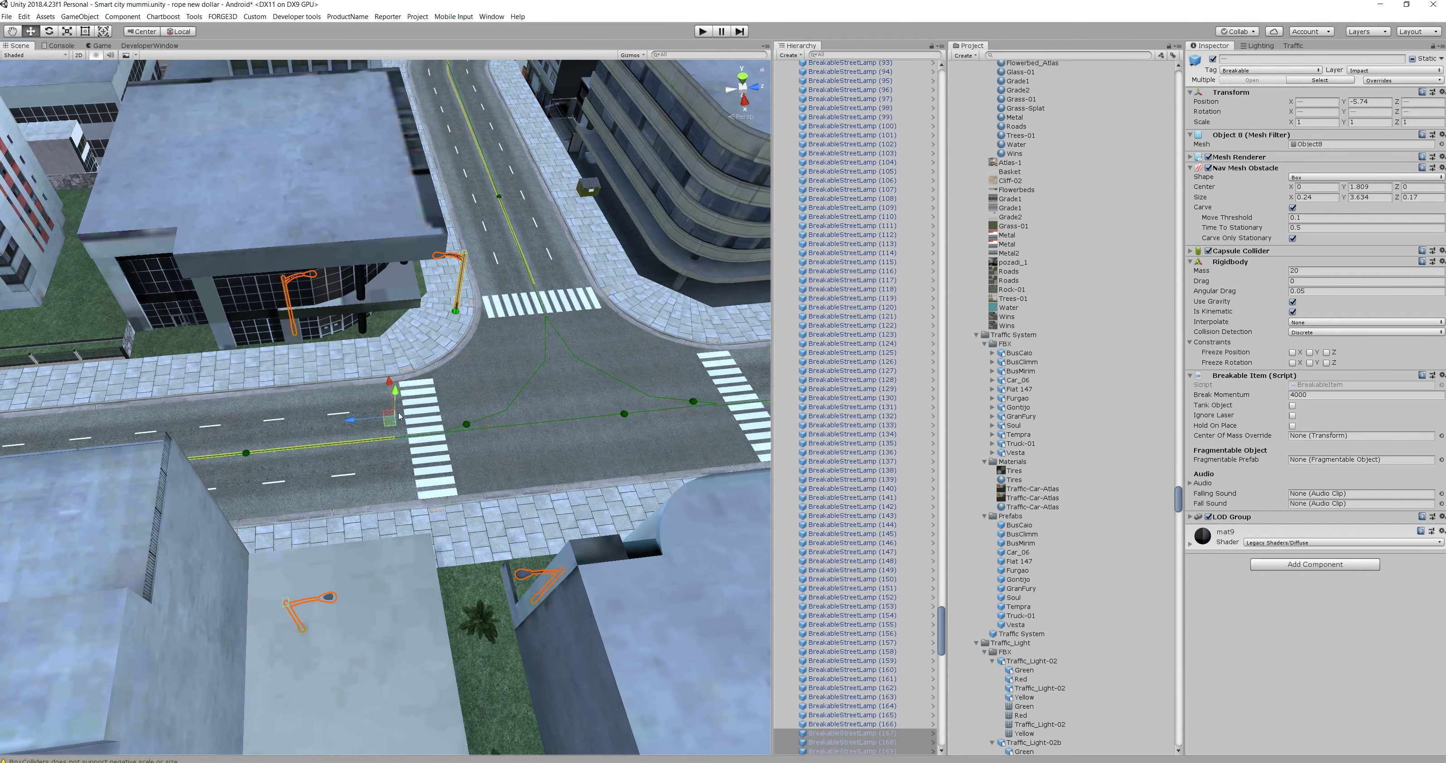
drag(353, 424, 543, 314)
right_drag(564, 334, 590, 334)
alt+drag(590, 333, 682, 355)
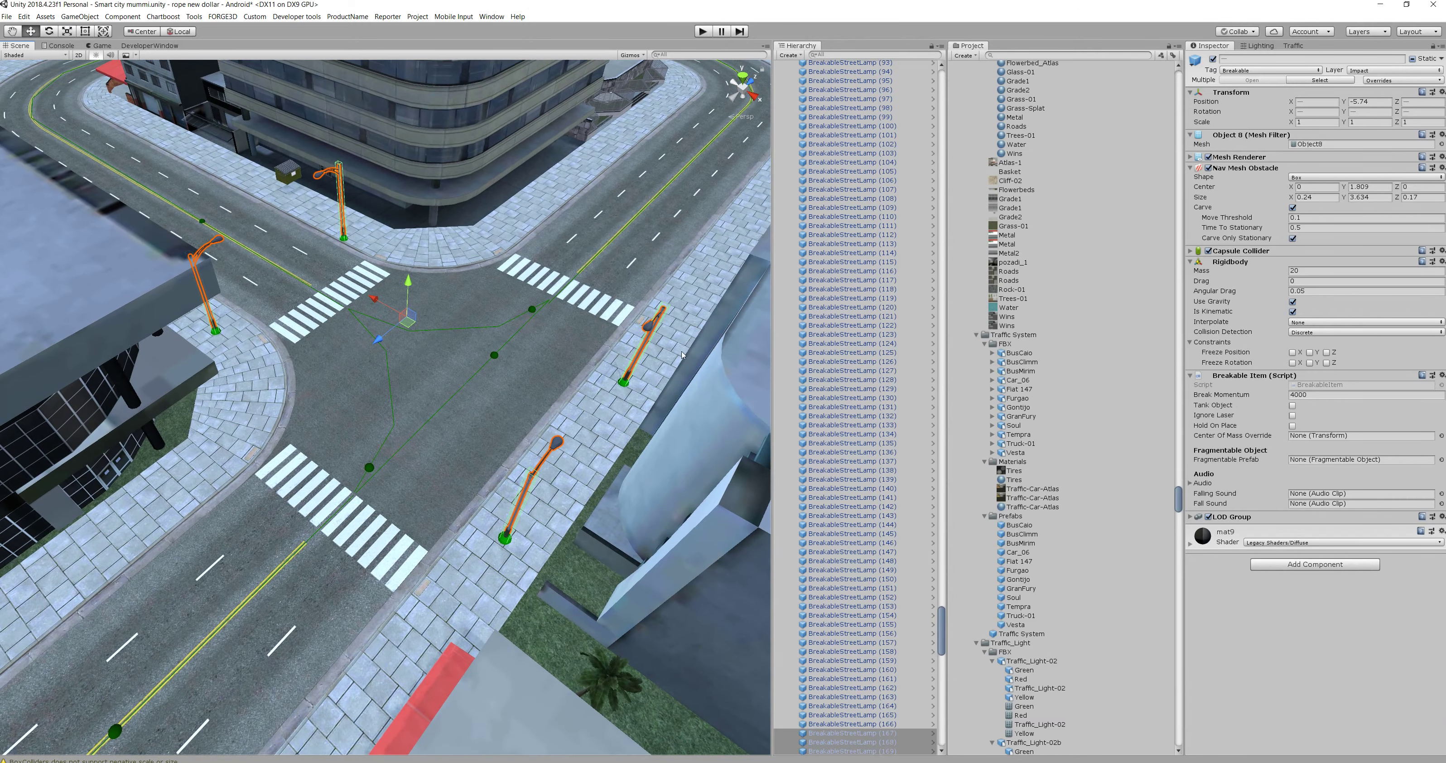
drag(382, 339, 417, 315)
- Move BreakableStreetLamp (167) onto the sidewalk at the end of the near crosswalk and set its Y rotation to 0
scroll(858, 687, down, 4)
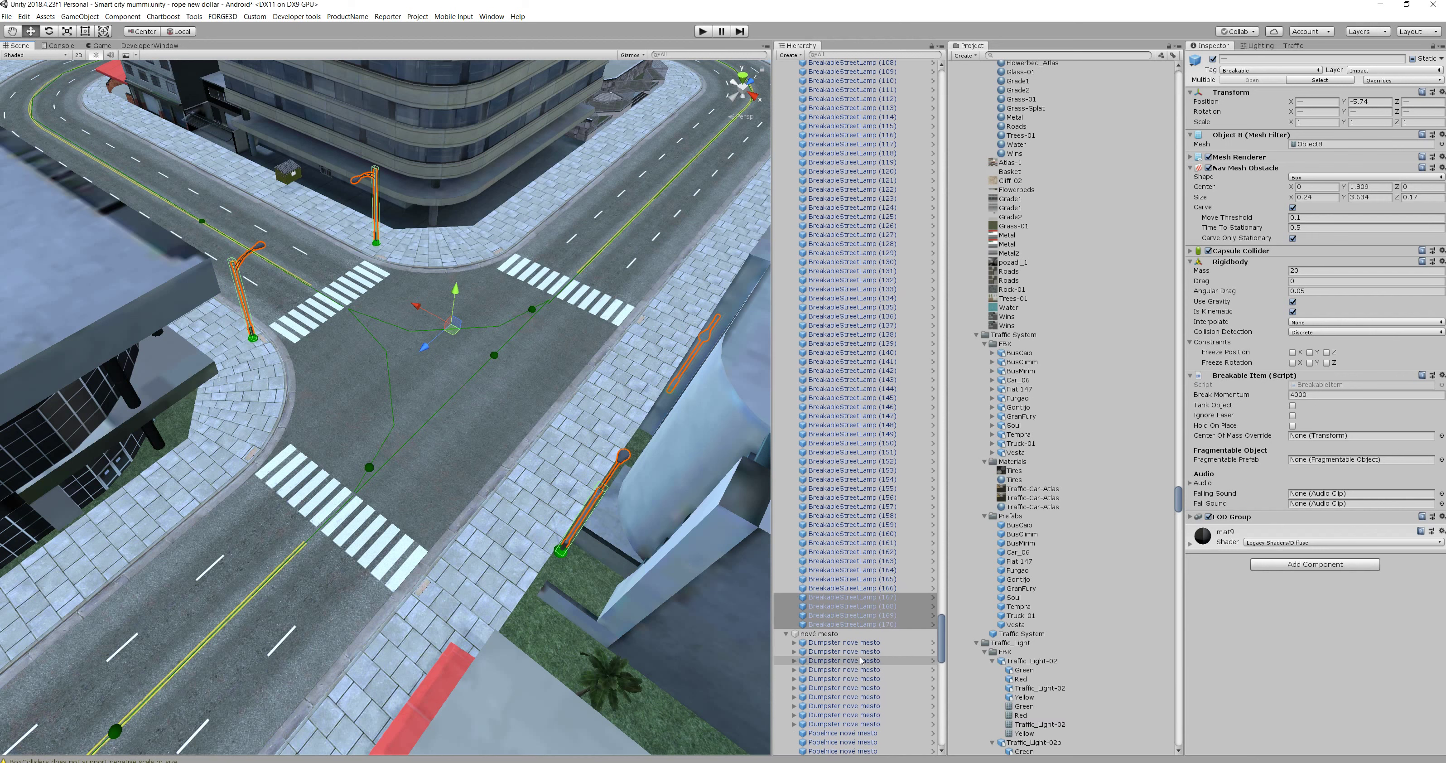
click(866, 624)
click(870, 588)
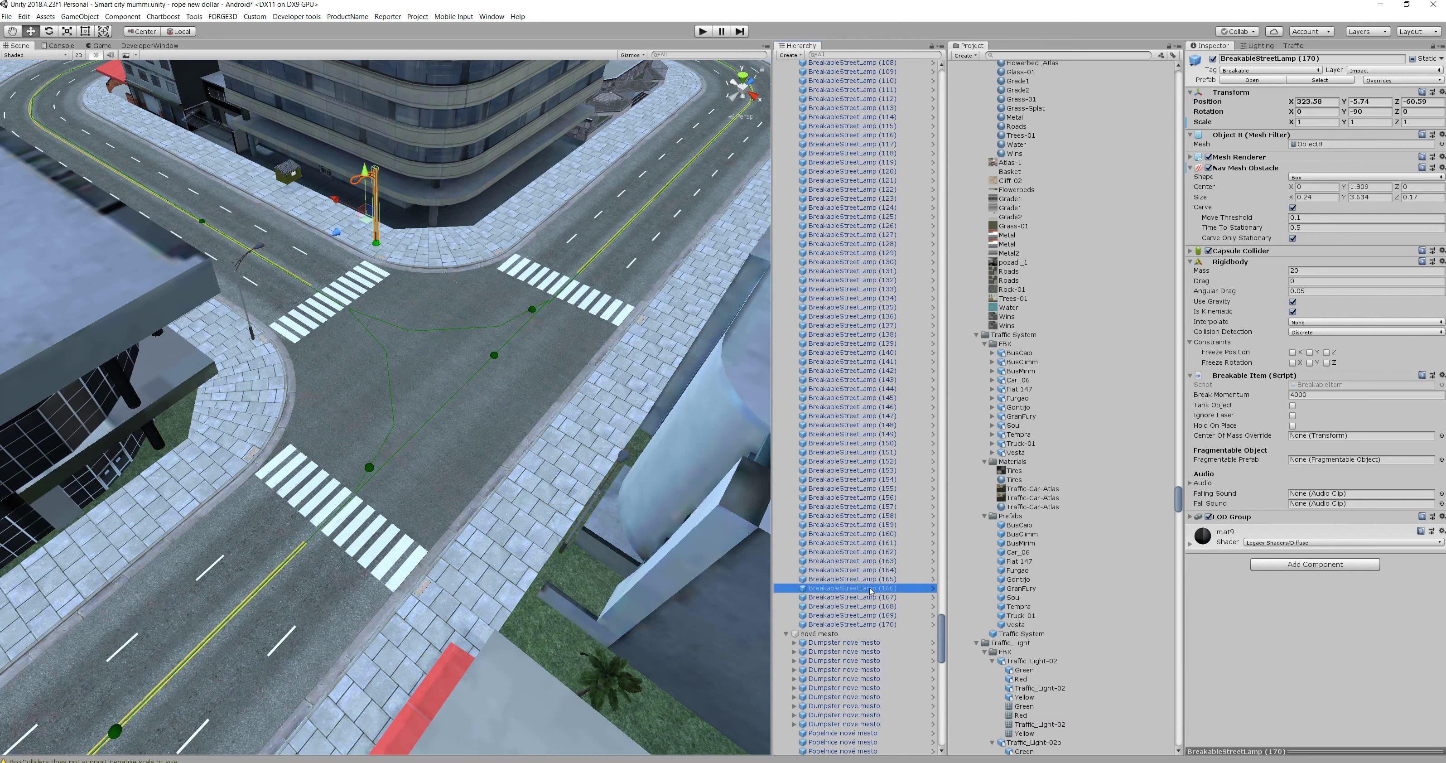
click(868, 597)
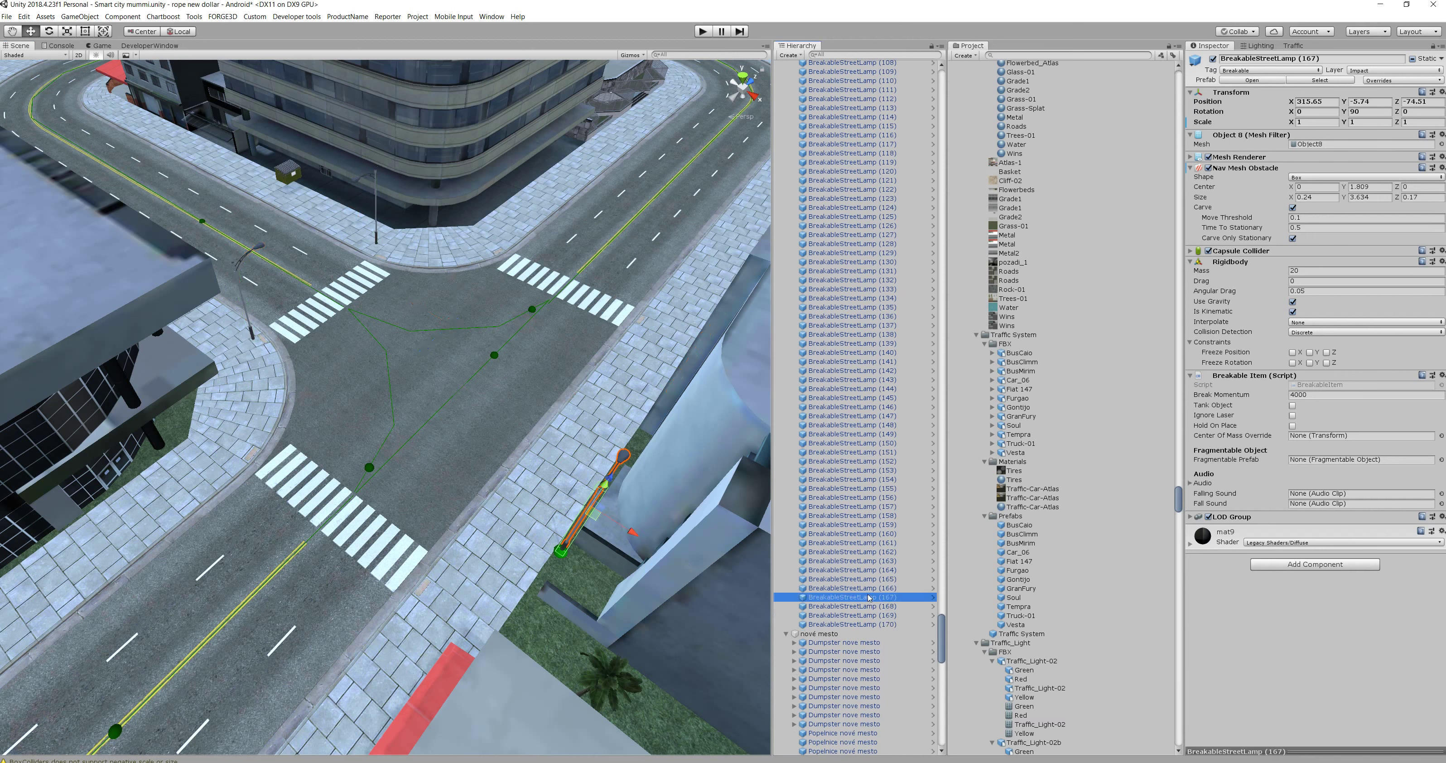
drag(641, 552, 571, 520)
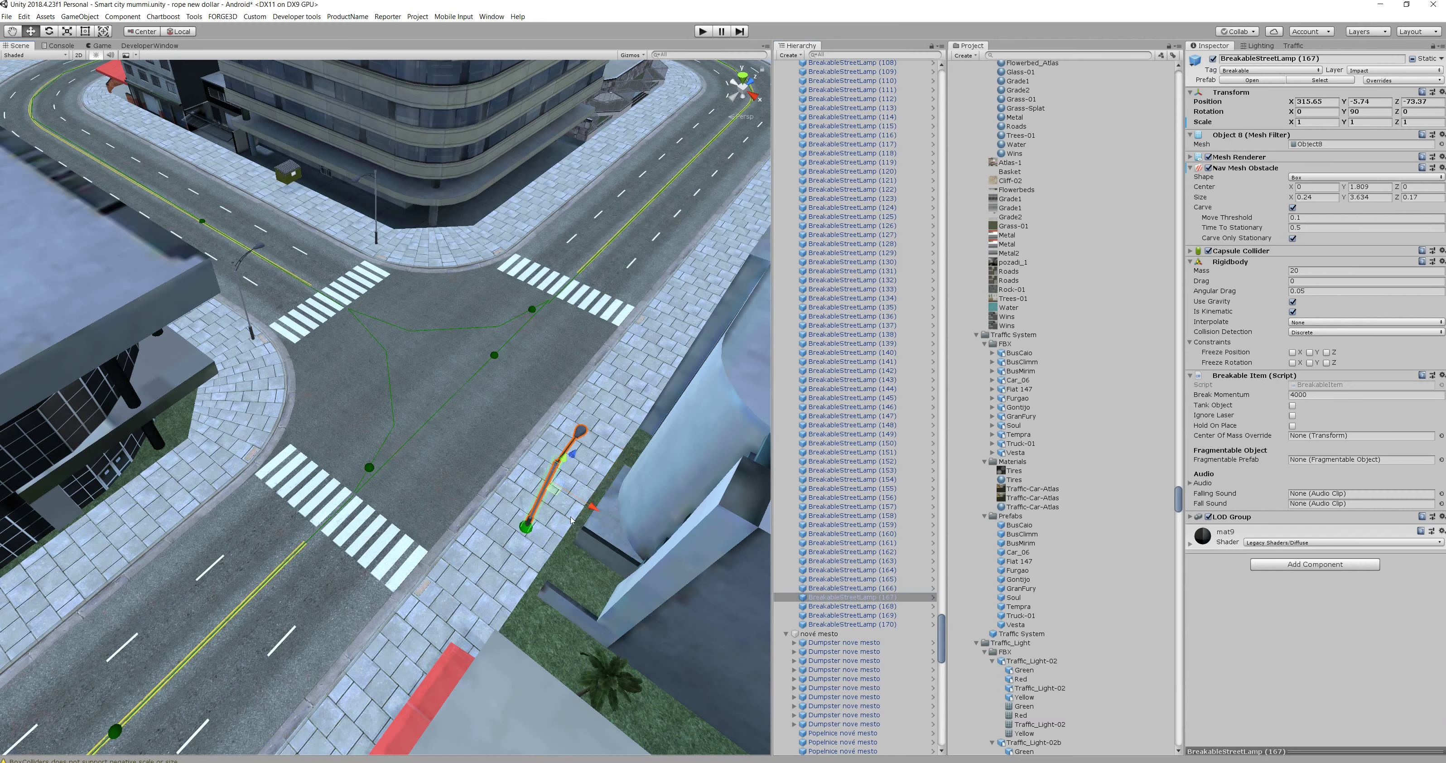
drag(565, 467, 499, 503)
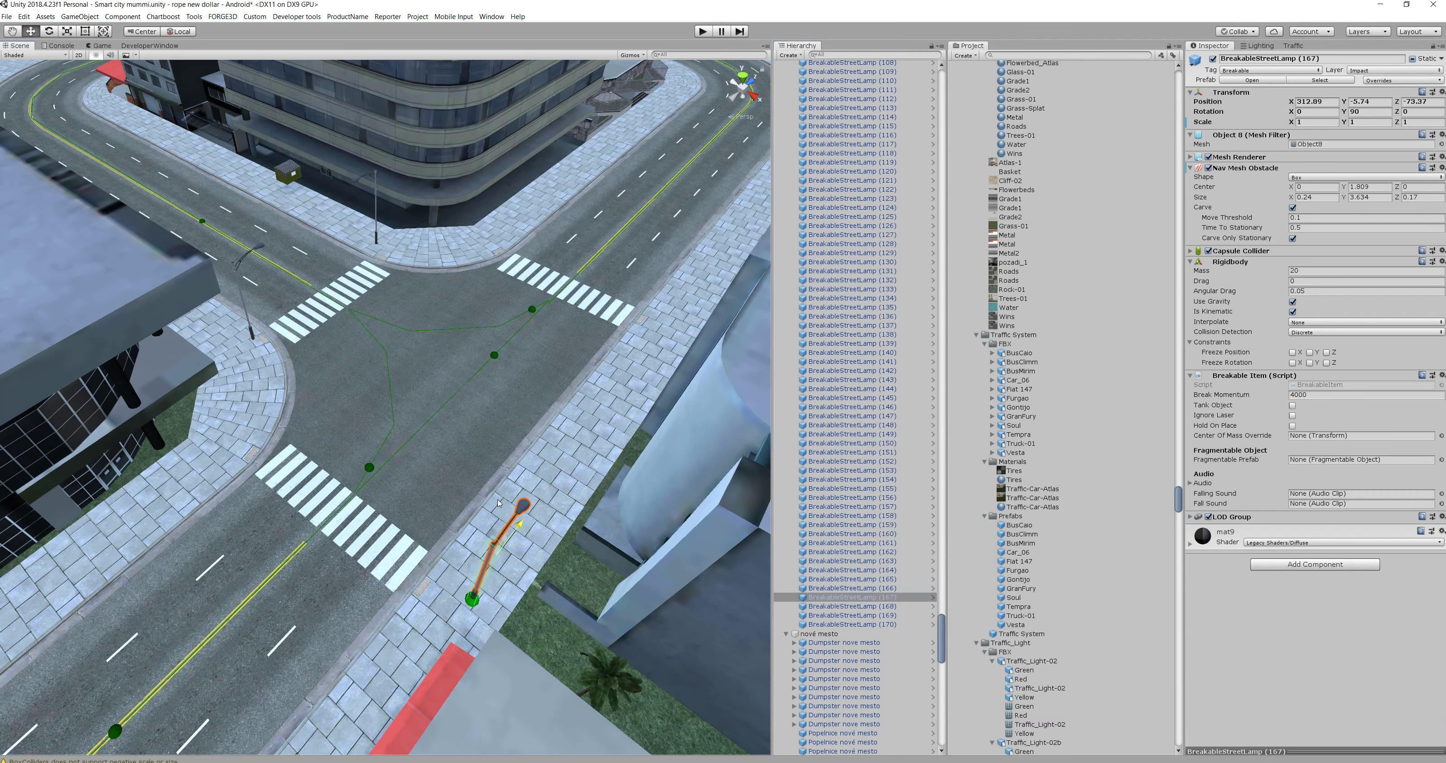
drag(536, 586, 466, 516)
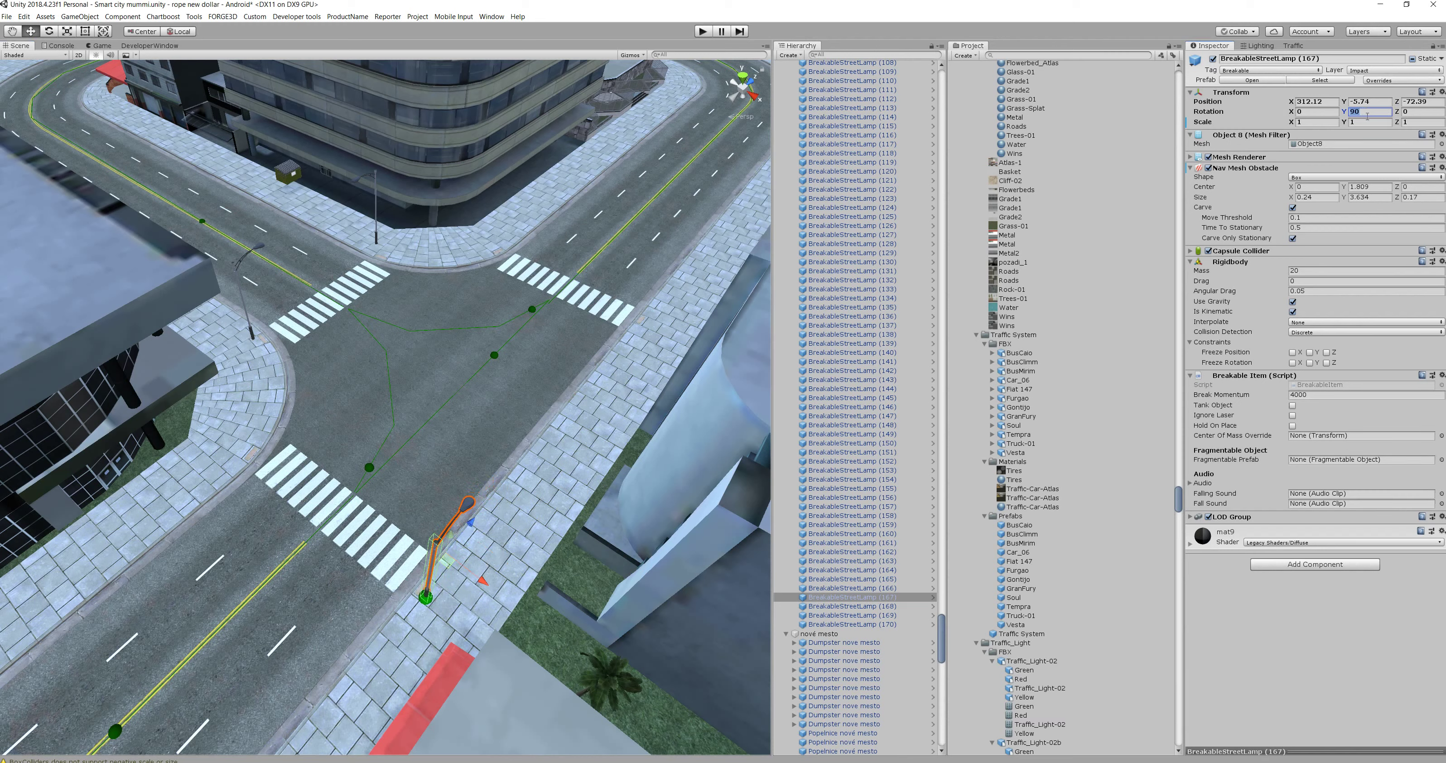
text(0)
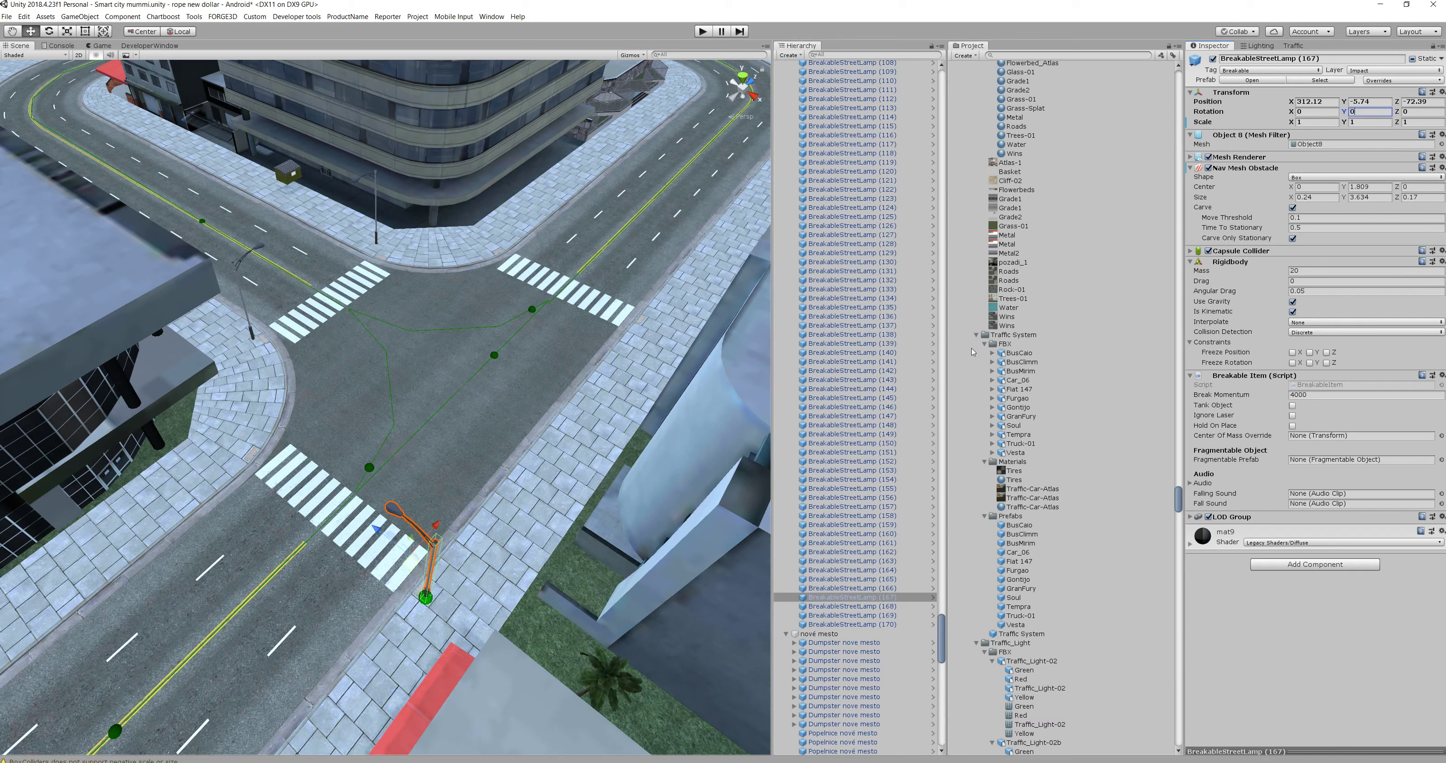
- Move BreakableStreetLamp (168) onto the sidewalk at the end of the far crosswalk and set its Y rotation to 0
click(868, 608)
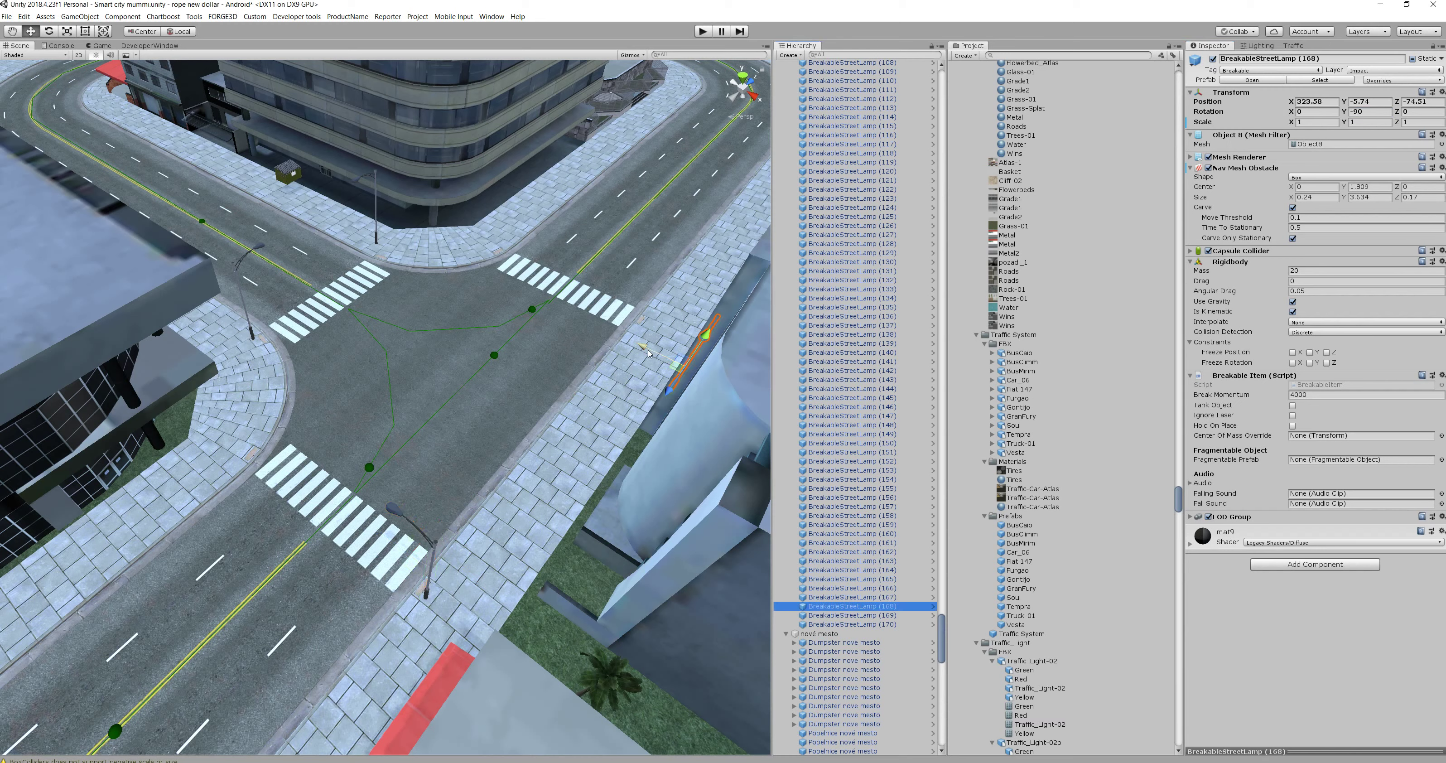
mouse_move(648, 353)
mouse_down()
mouse_move(602, 358)
mouse_move(645, 331)
mouse_up()
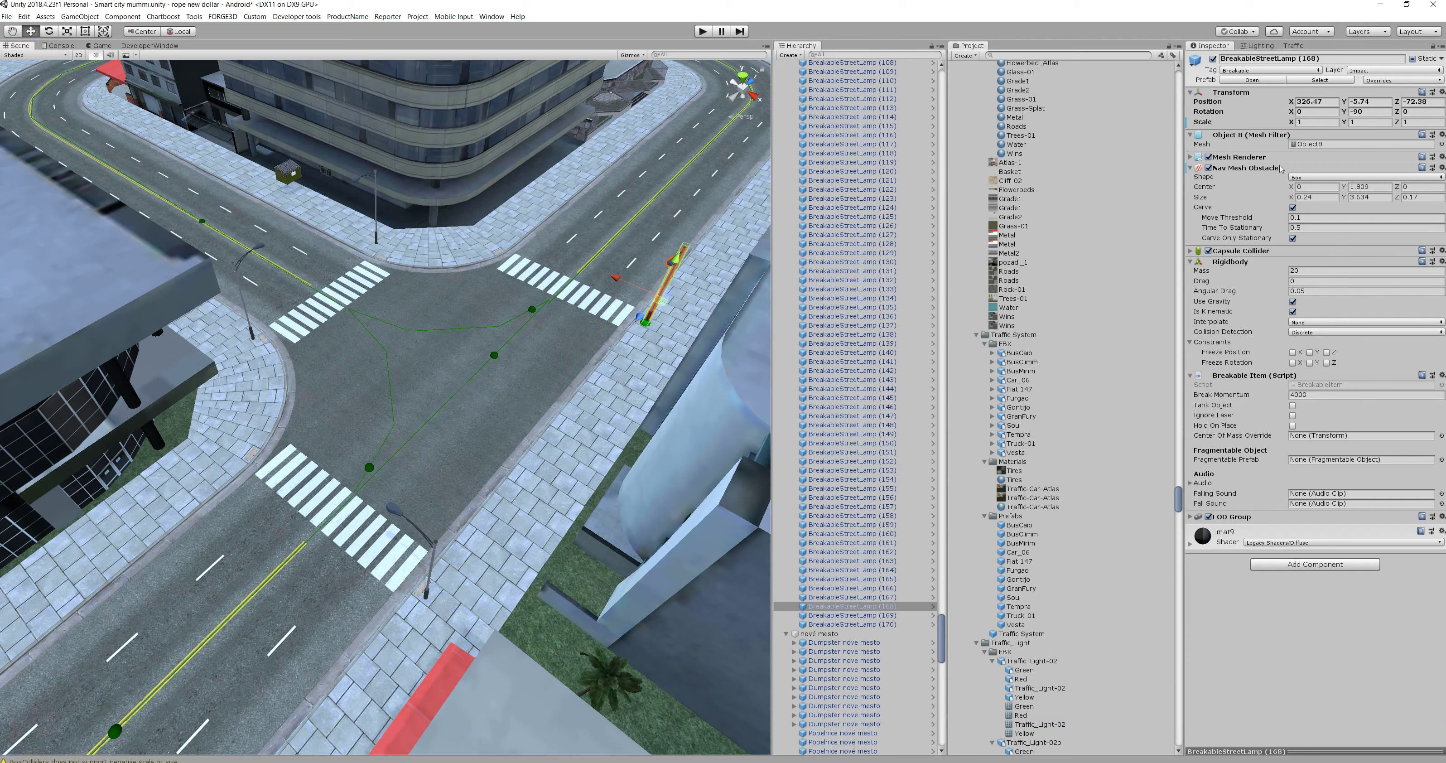
text(0)
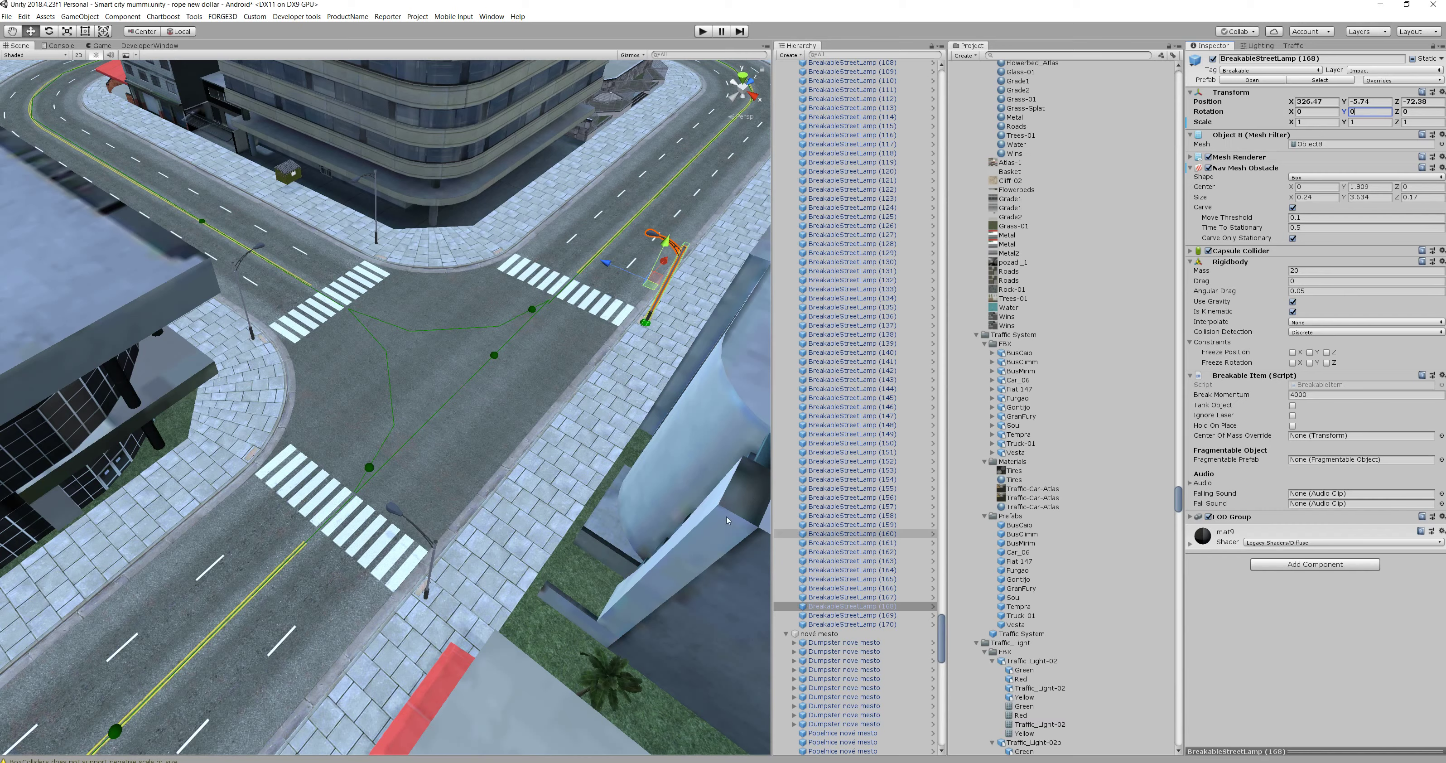
- Survey the city from above and examine the four-way intersection beside the black-and-white balcony towers
scroll(479, 529, down, 10)
scroll(476, 532, down, 3)
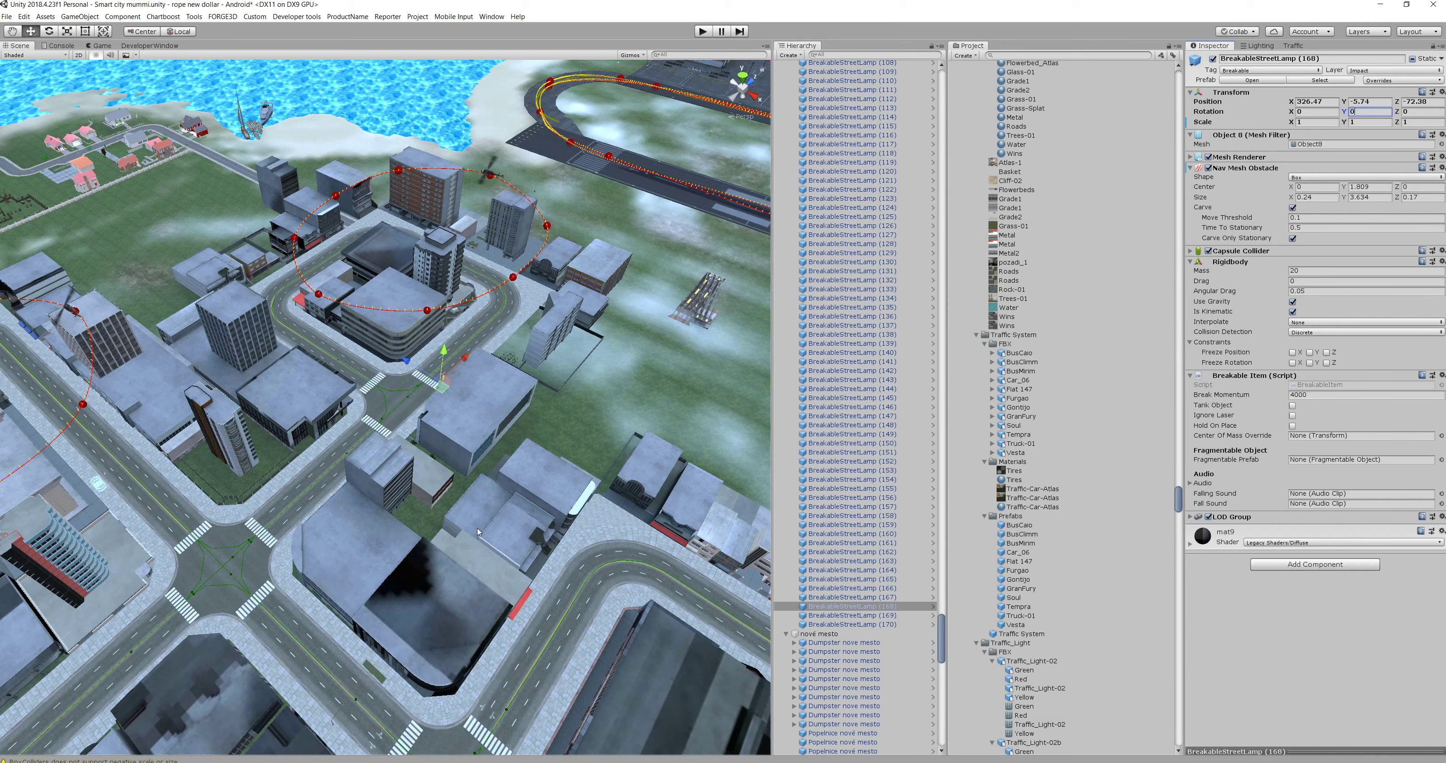
right_drag(476, 532, 393, 527)
scroll(391, 528, up, 3)
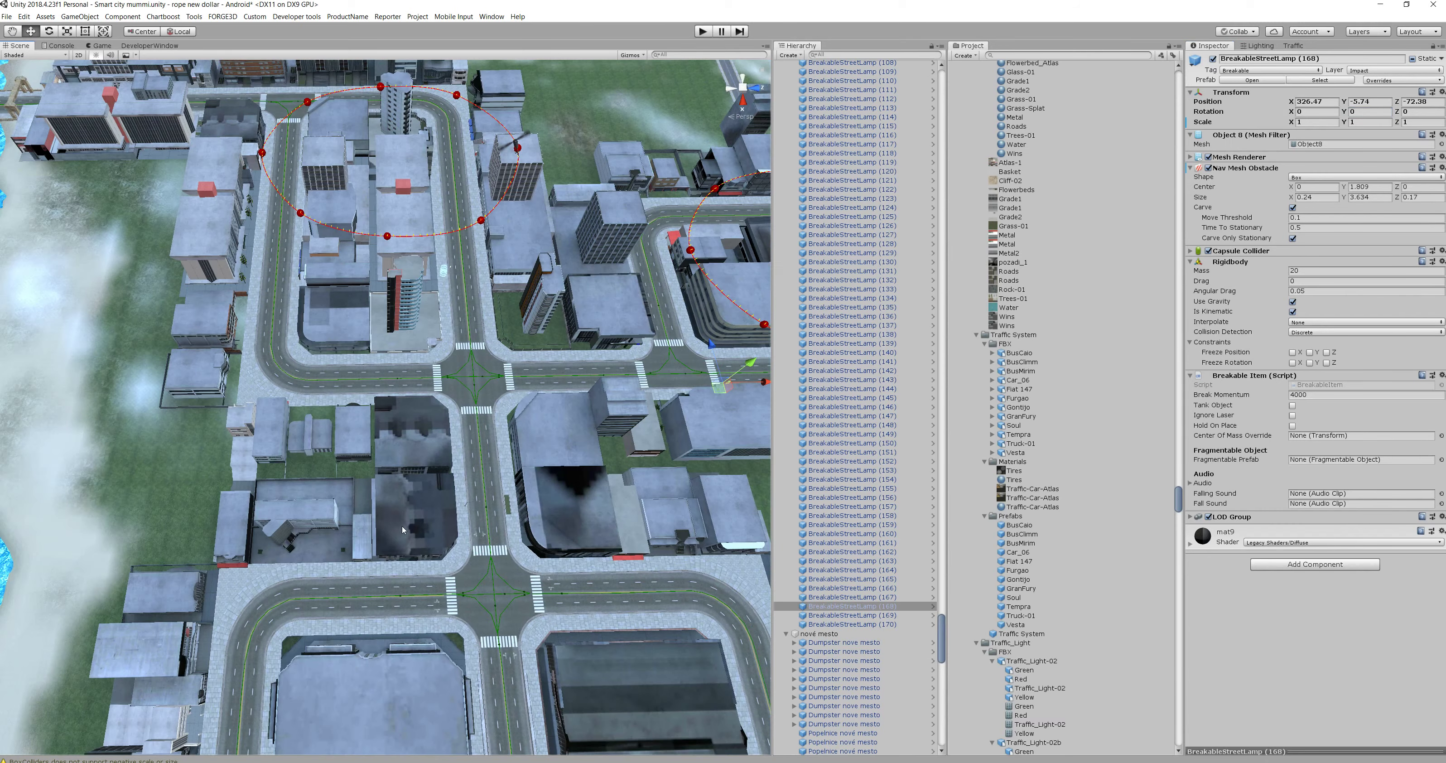
scroll(404, 525, down, 8)
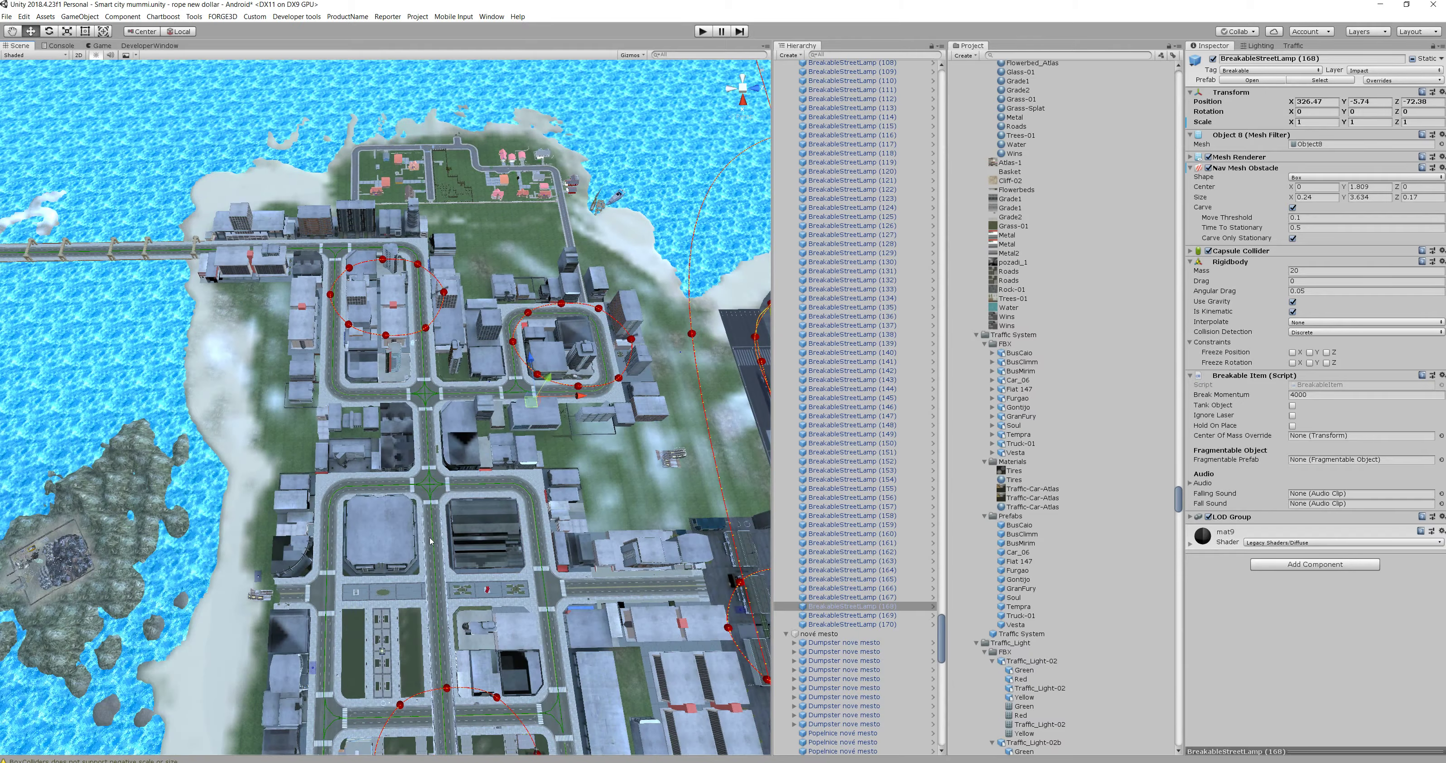
scroll(431, 540, down, 2)
right_drag(433, 544, 437, 592)
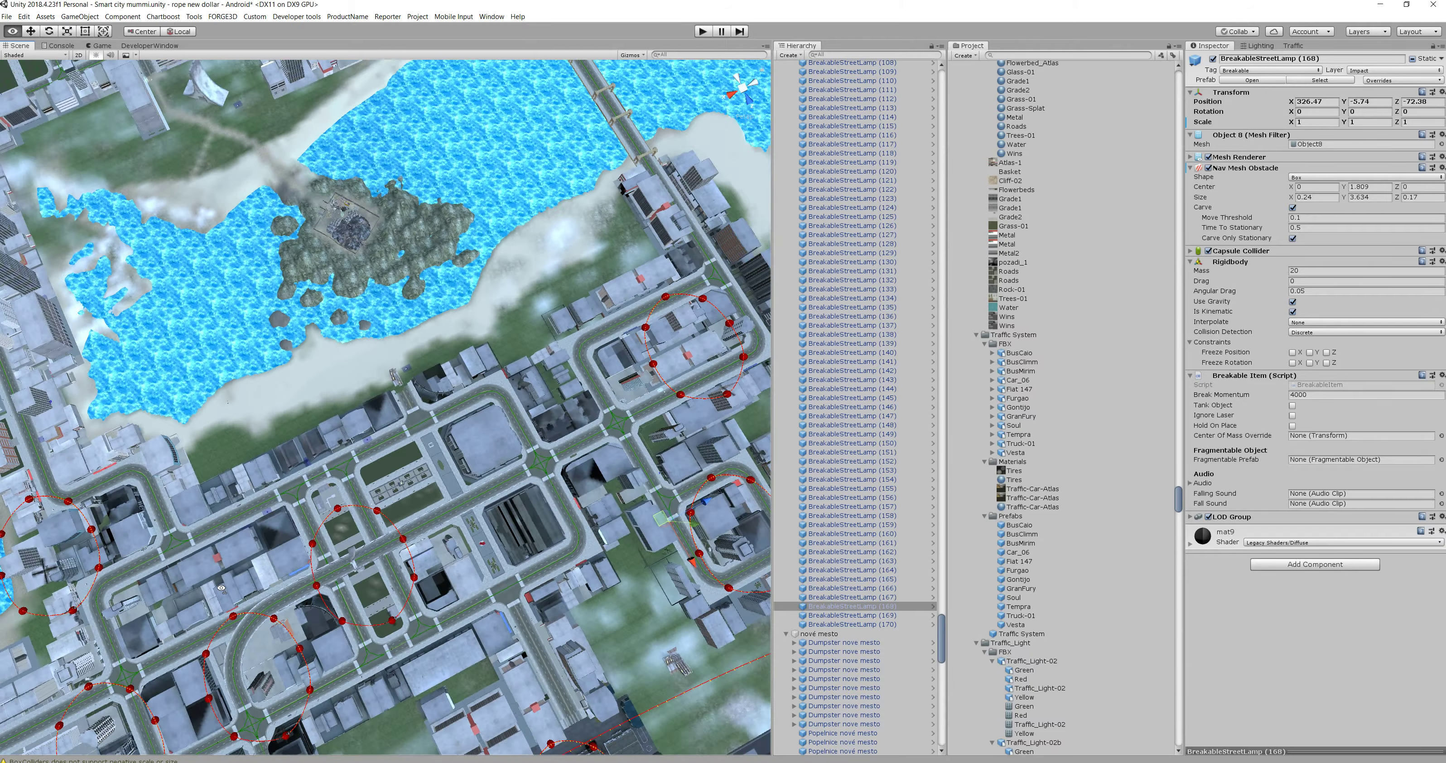
right_drag(222, 587, 1295, 473)
key(w)
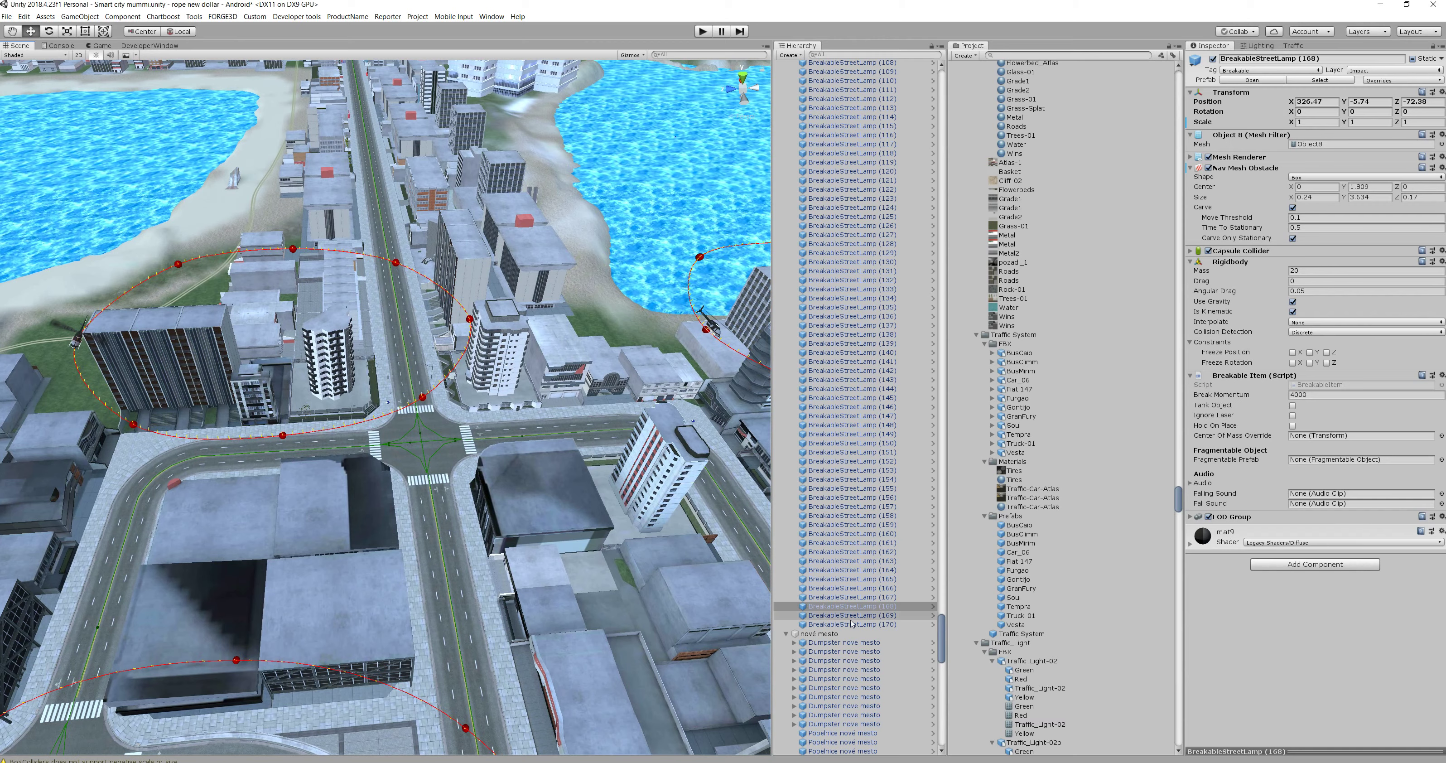
key(f)
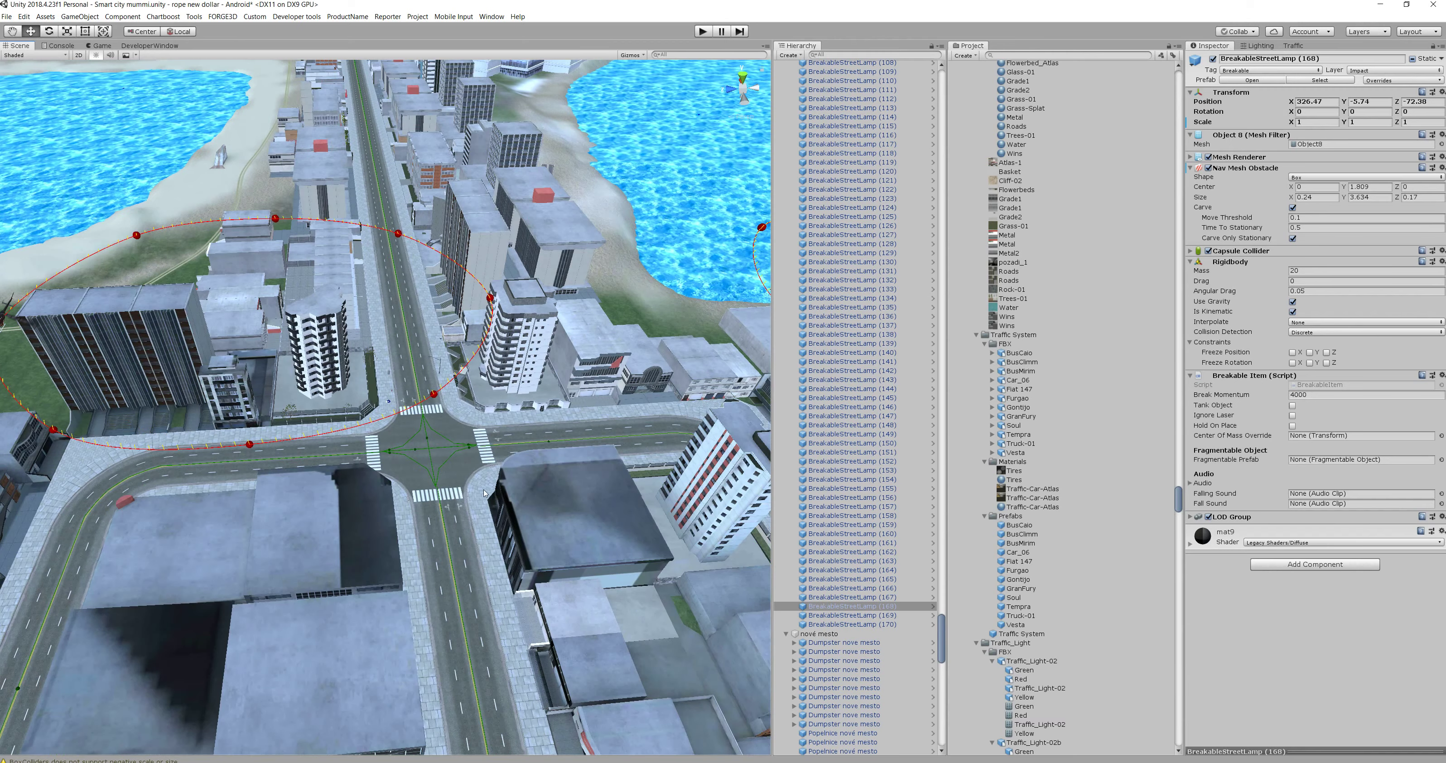
scroll(504, 500, down, 10)
scroll(495, 503, up, 3)
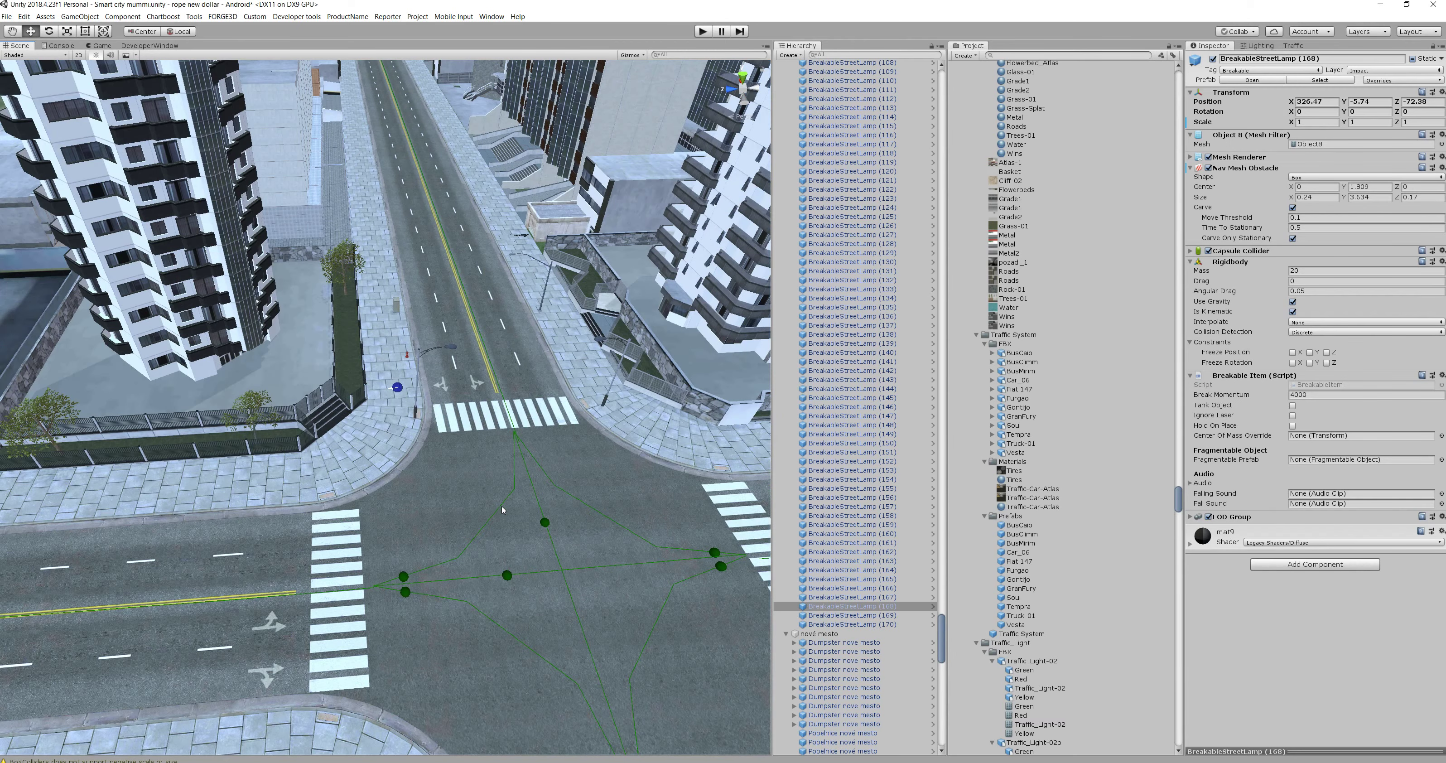
click(454, 350)
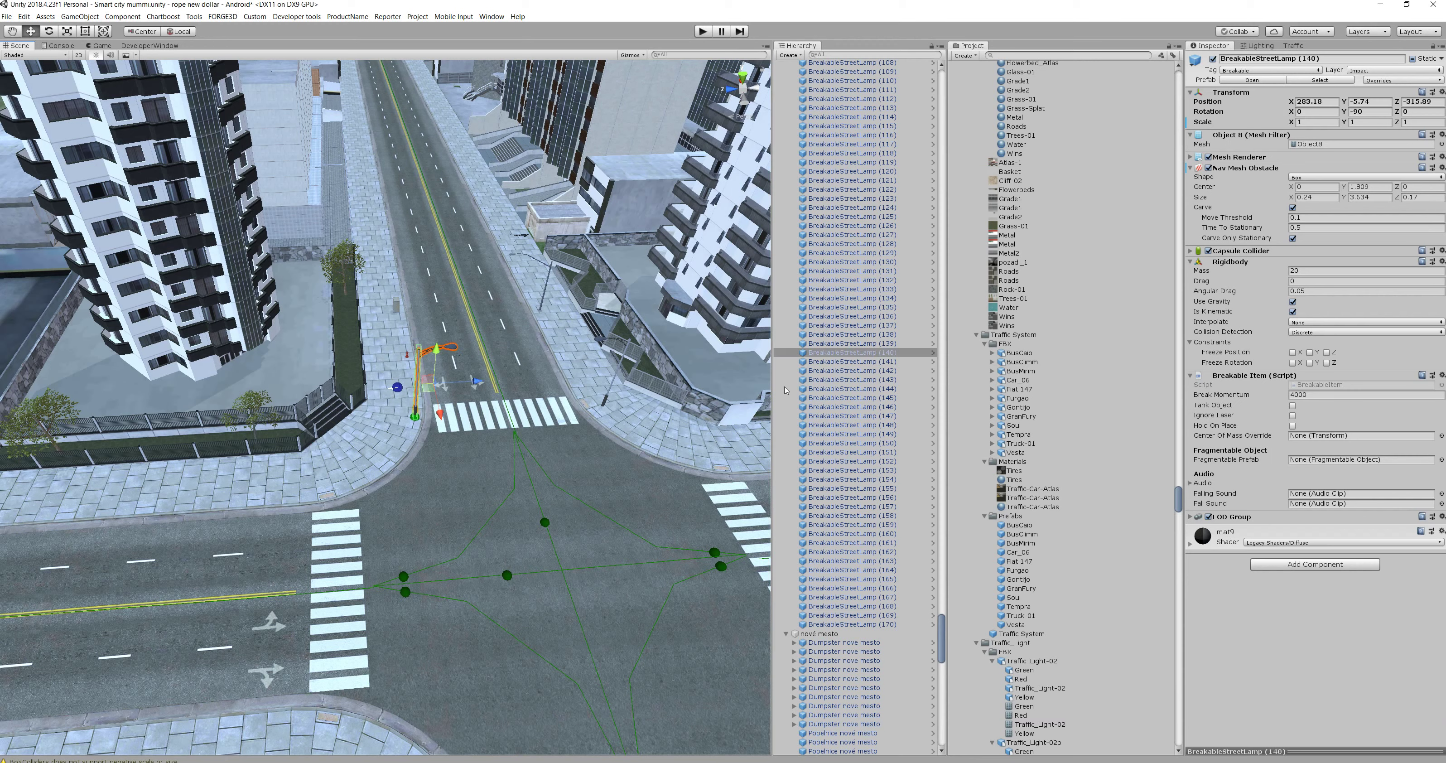
ctrl+click(849, 361)
ctrl+click(852, 370)
ctrl+click(860, 379)
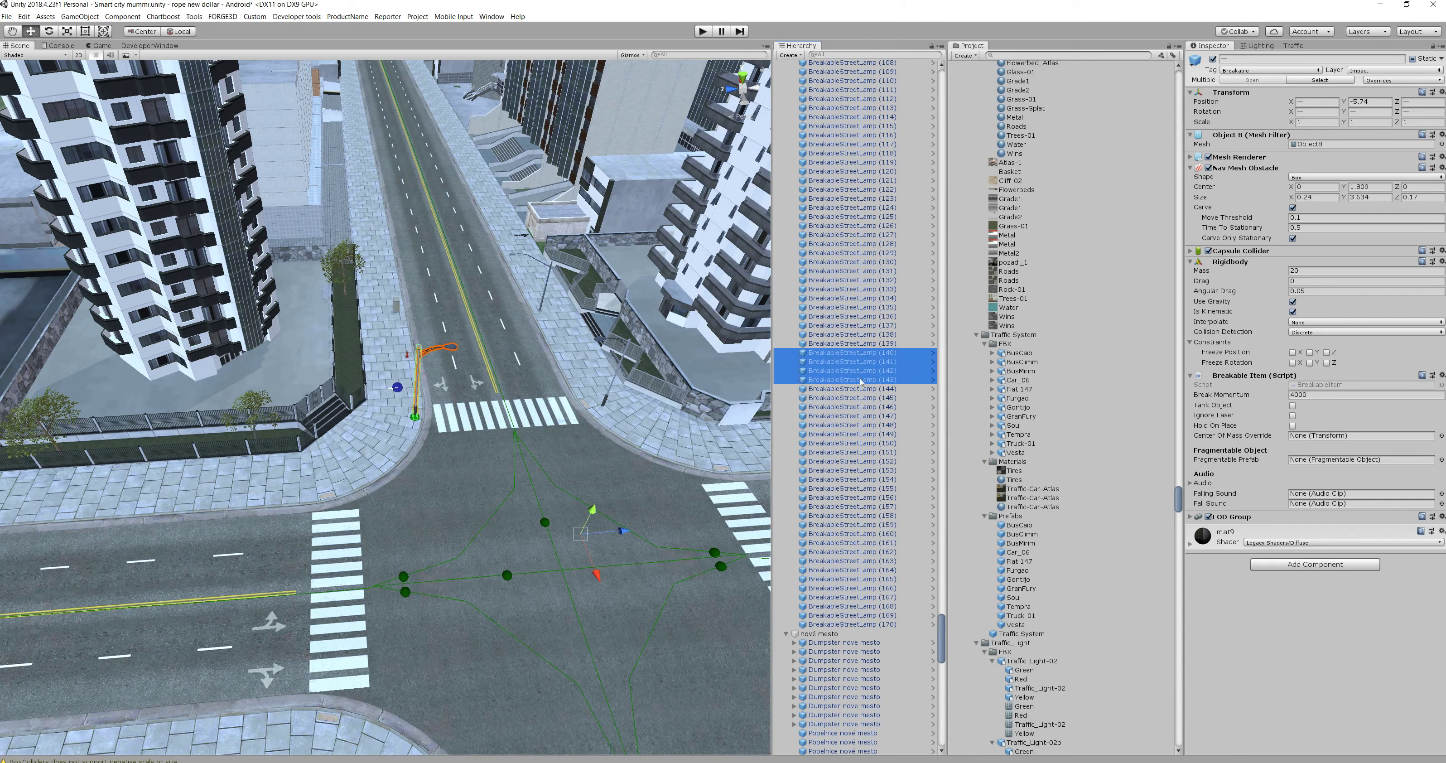
click(852, 344)
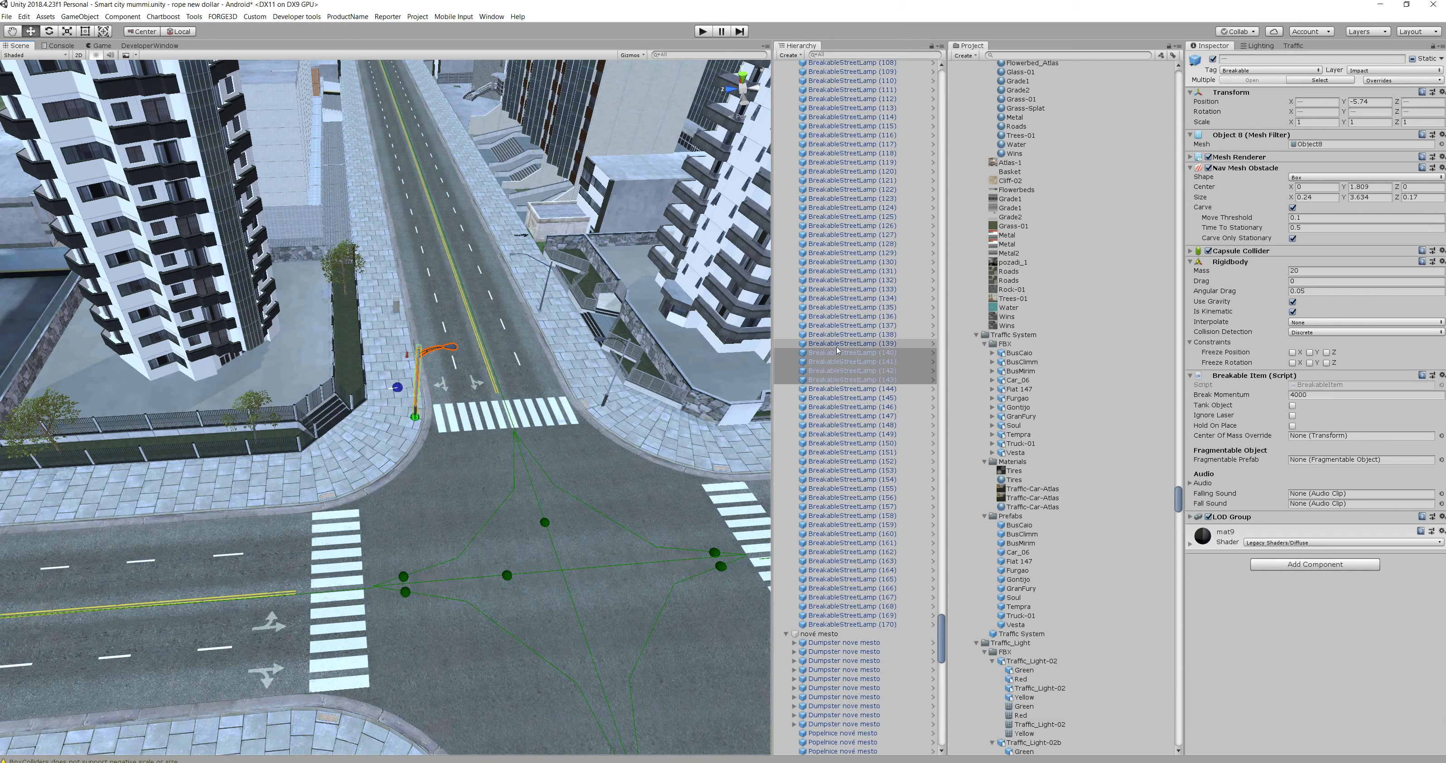
click(852, 352)
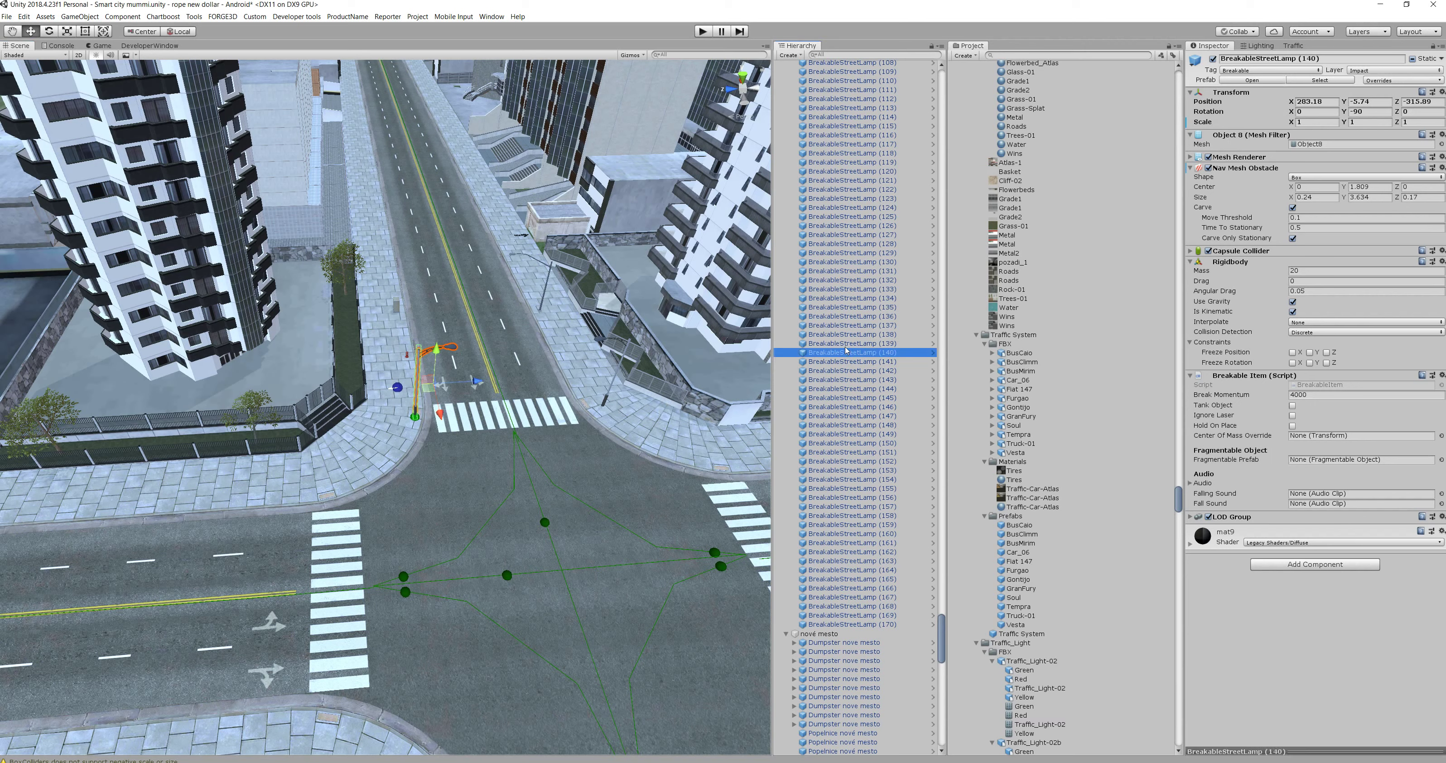
click(848, 343)
click(847, 352)
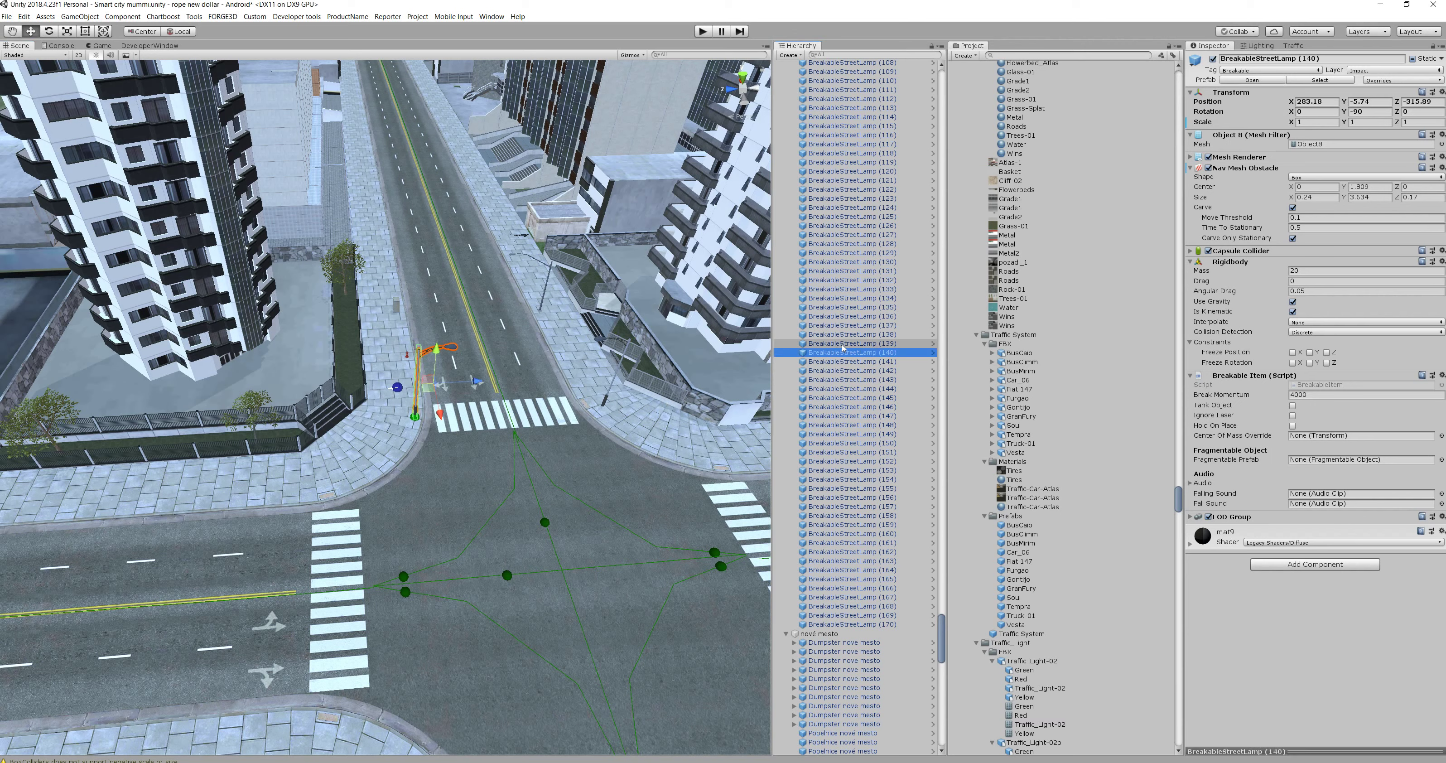
ctrl+click(848, 344)
ctrl+click(849, 334)
shift+click(850, 328)
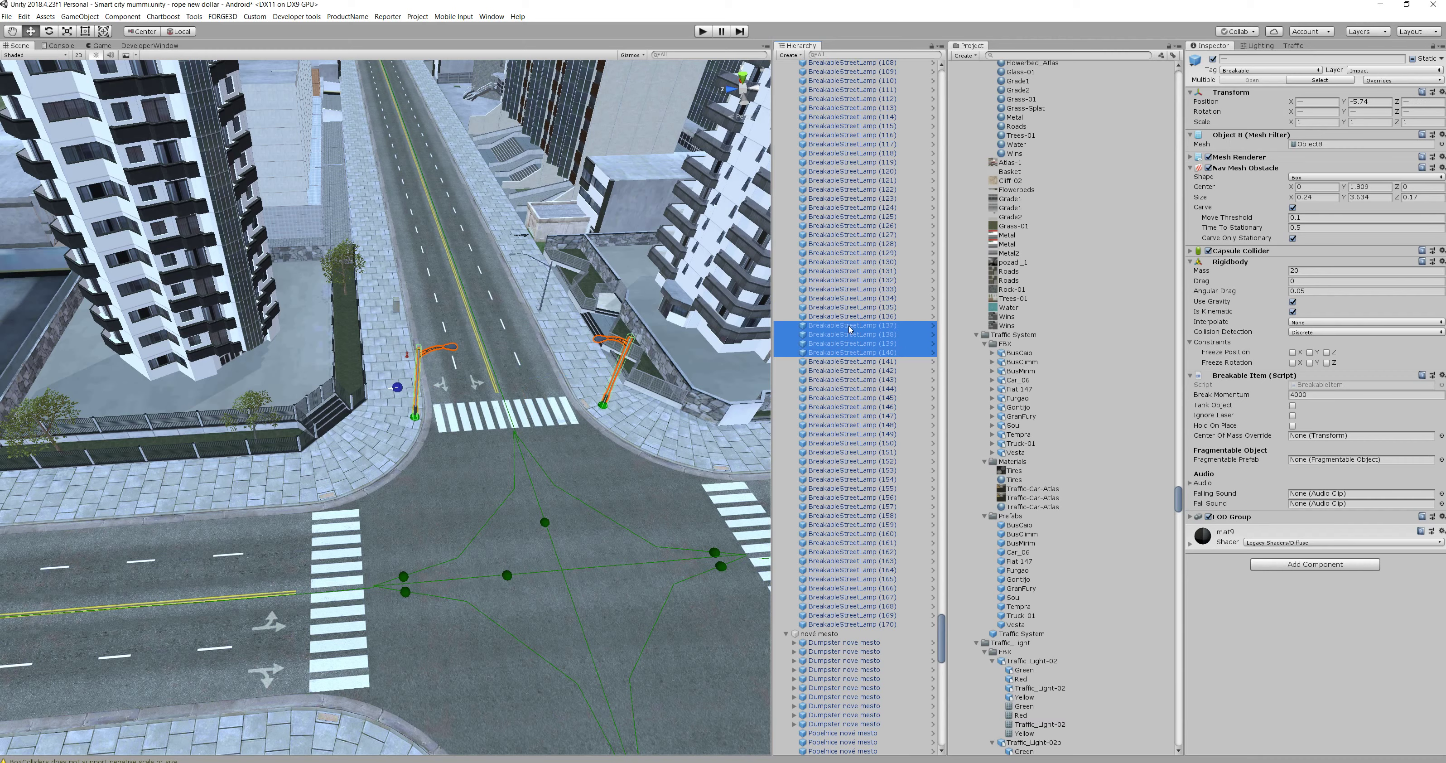
- Select the four street lamps at the corners of the intersection by the balcony towers and duplicate them
right_drag(536, 404, 614, 449)
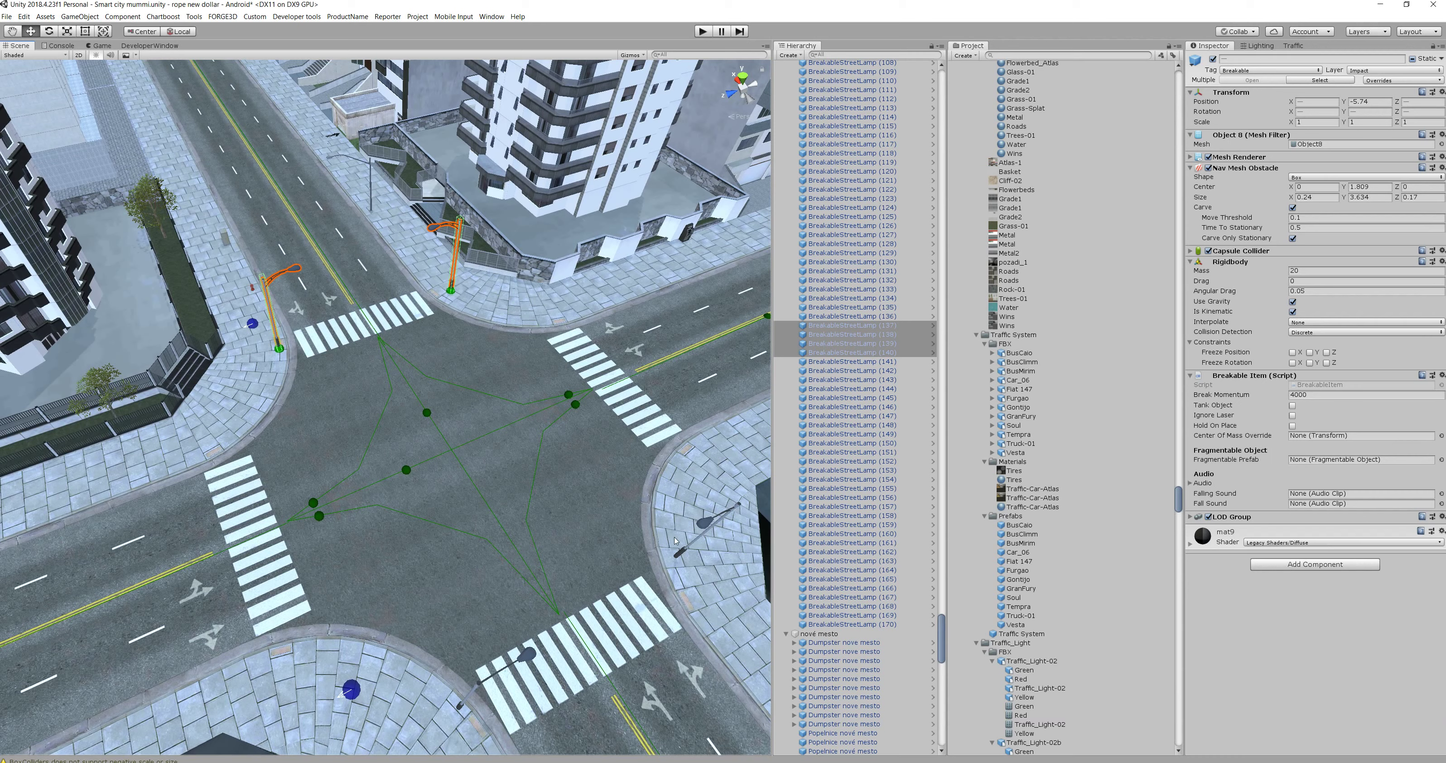
click(707, 525)
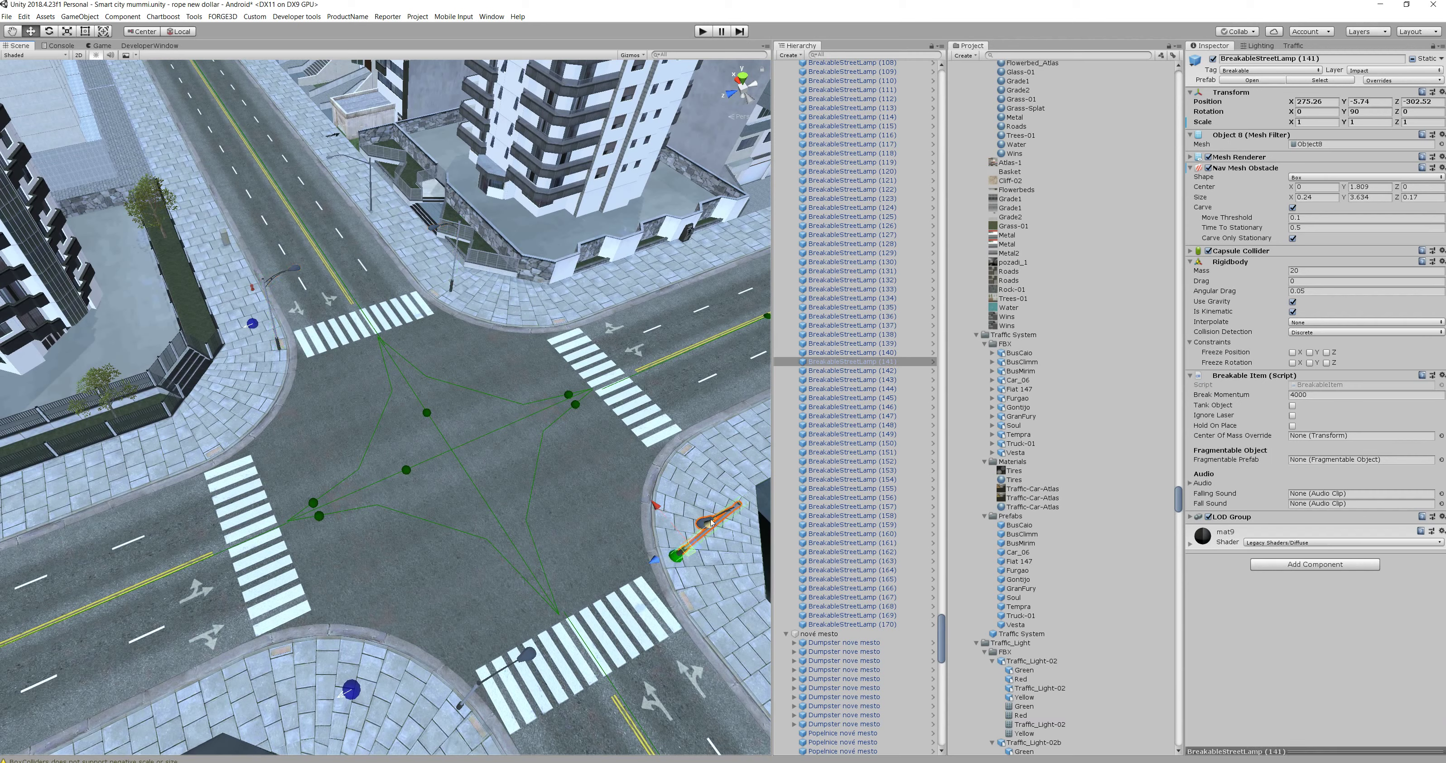
shift+click(873, 343)
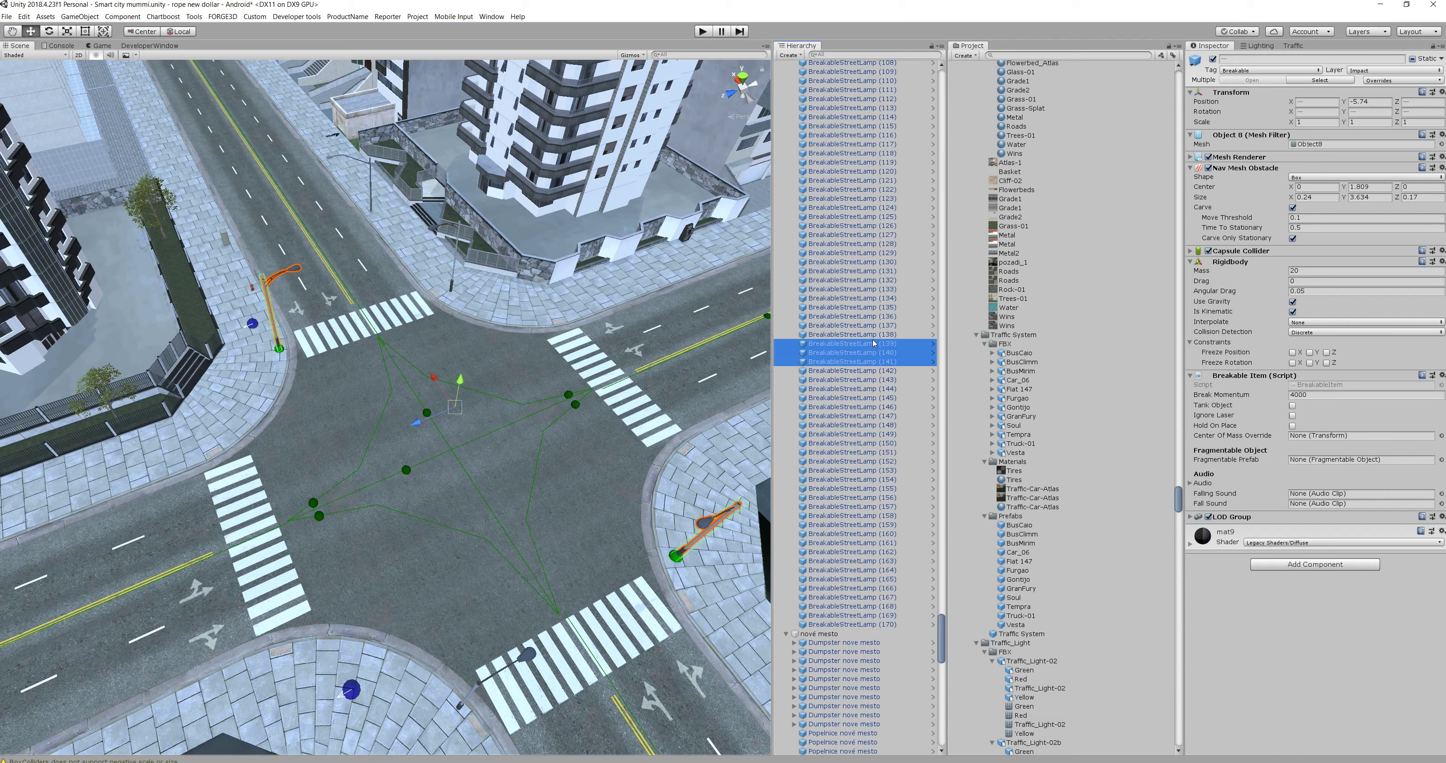
shift+click(875, 335)
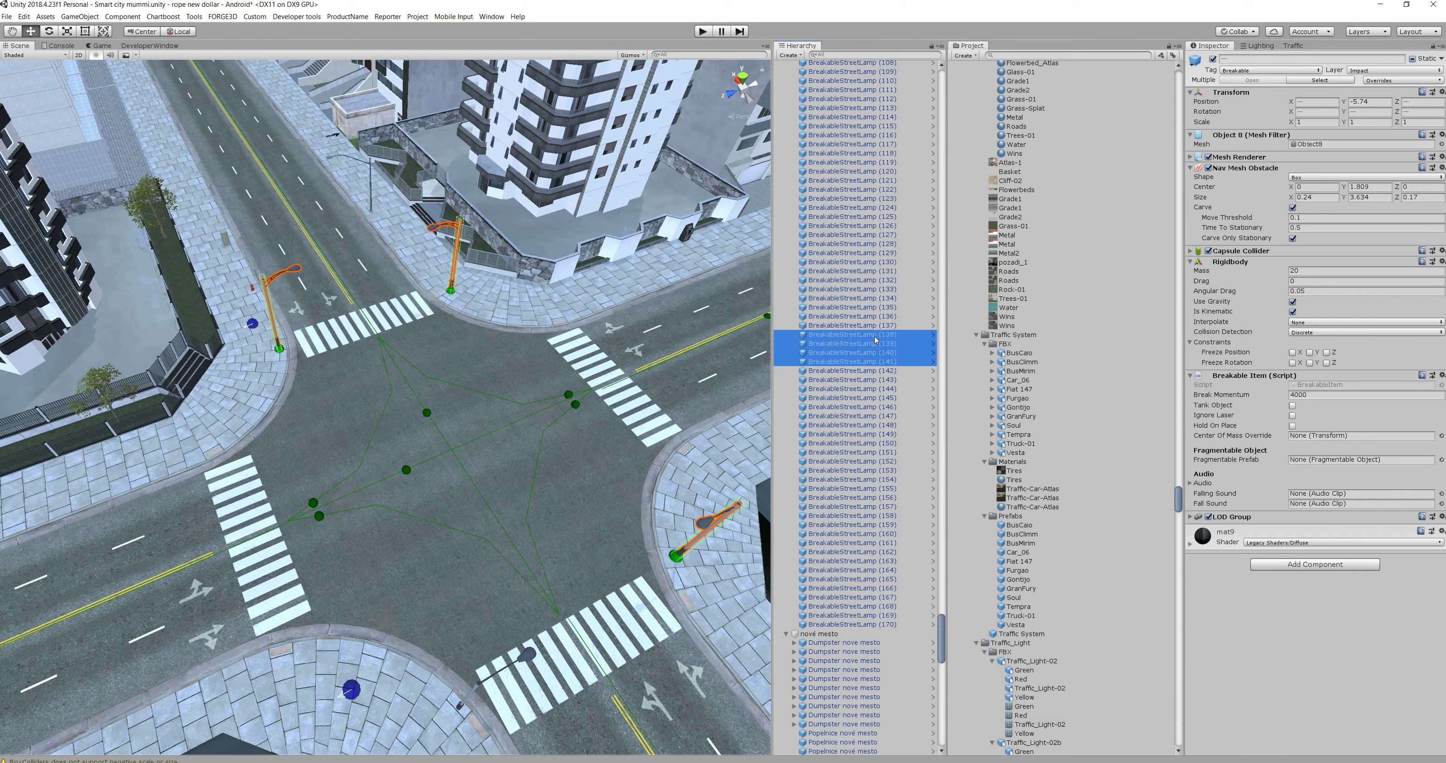
ctrl+click(875, 335)
ctrl+click(871, 371)
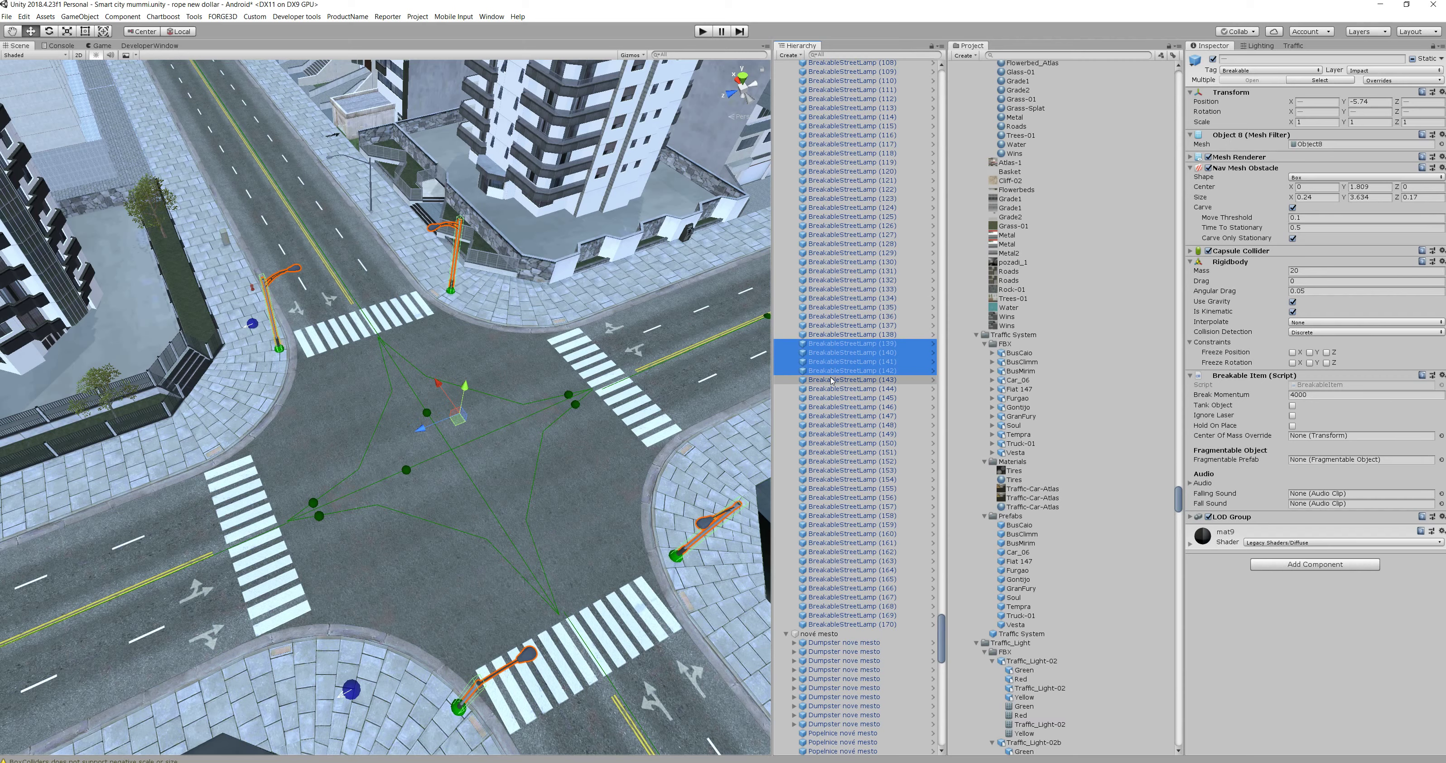
key(ctrl+d)
- Move the four lamp copies across the city to the T-junction facing the dark-windowed building with the red strip
scroll(404, 419, down, 10)
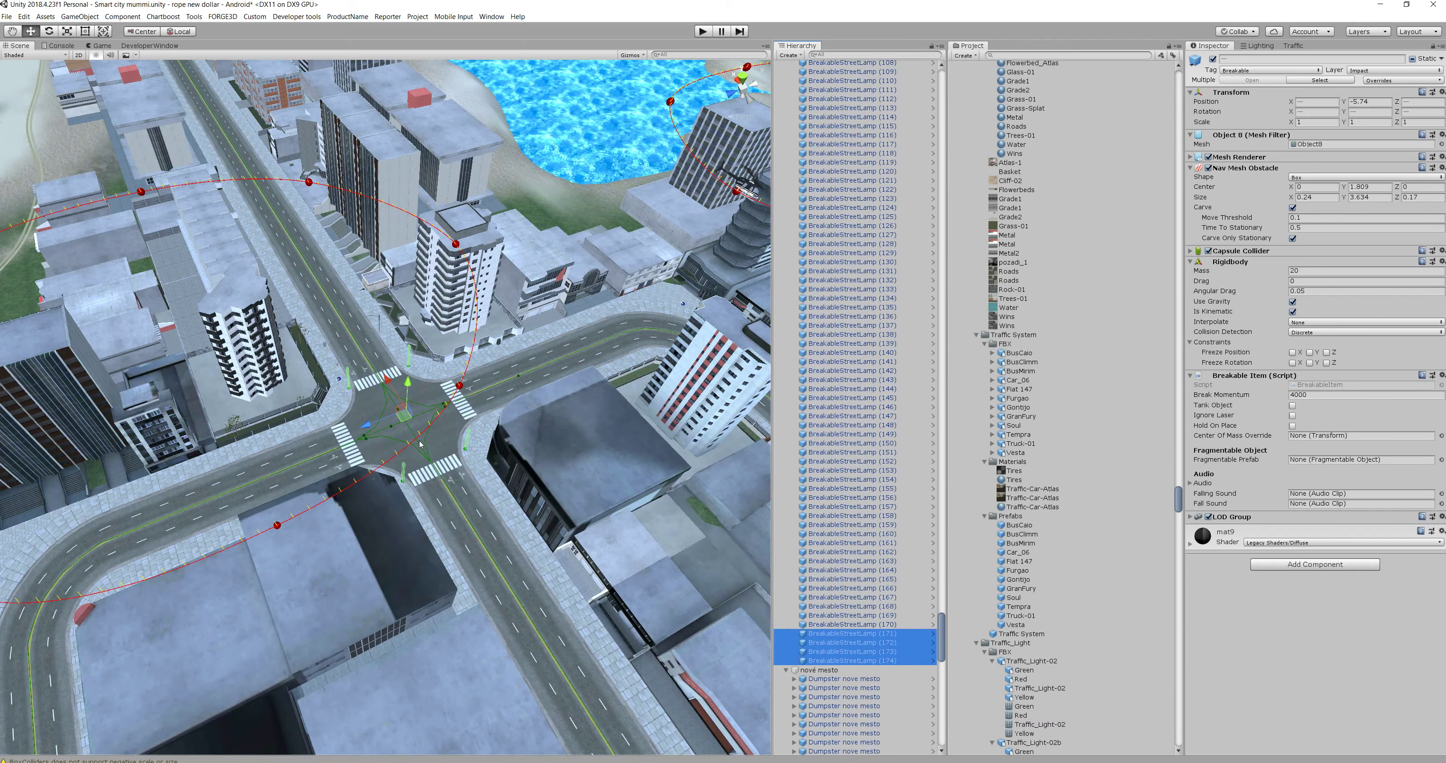
middle_drag(401, 392, 563, 579)
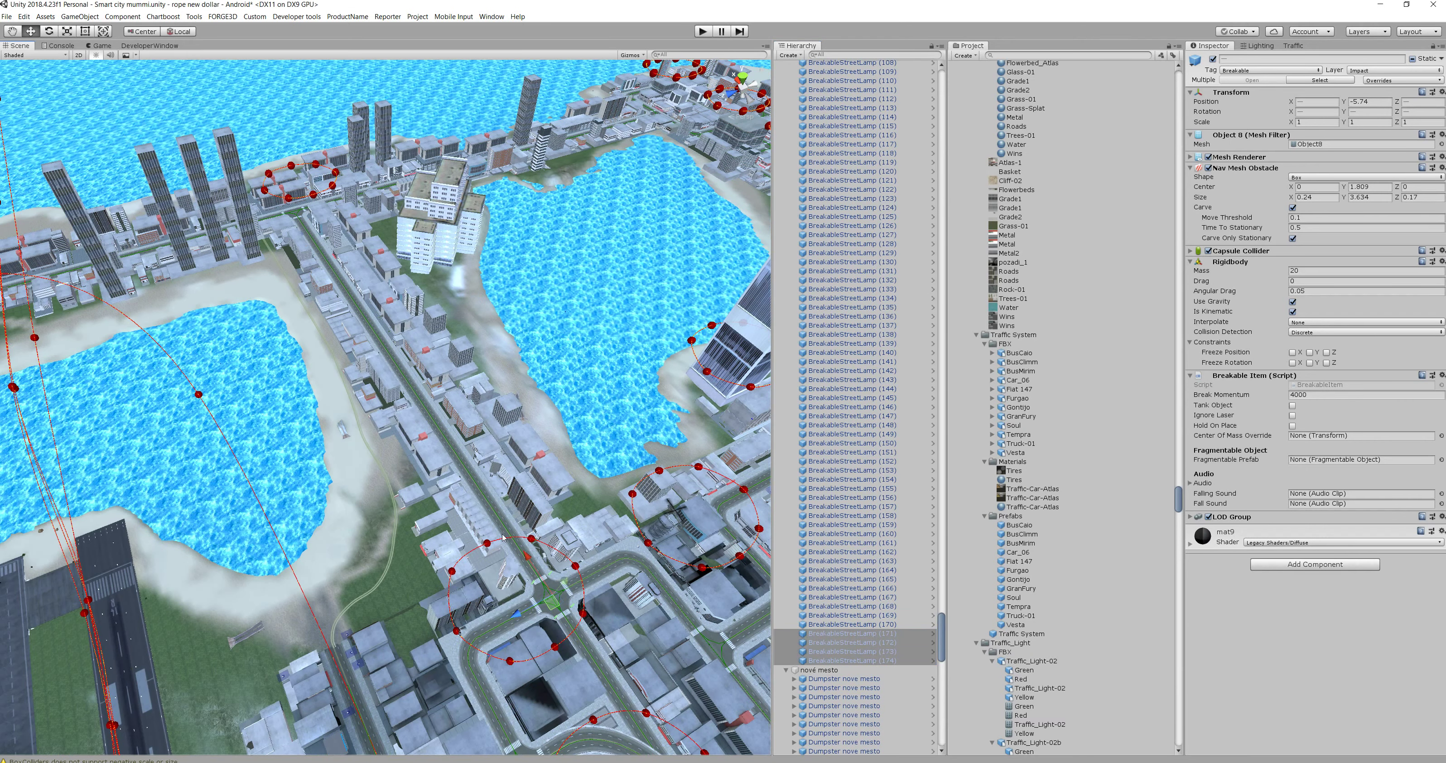
drag(526, 557, 263, 172)
key(f)
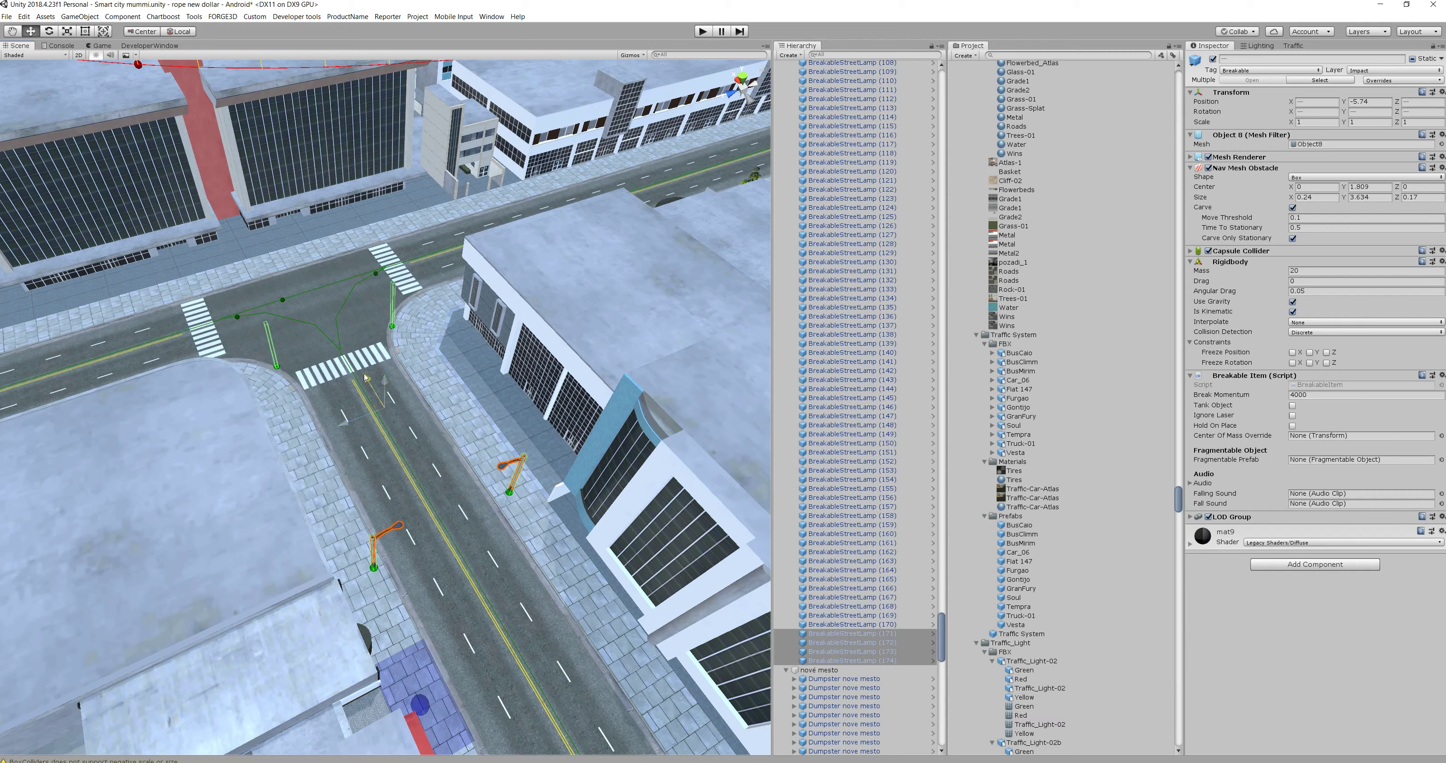
drag(368, 384, 145, 303)
click(319, 358)
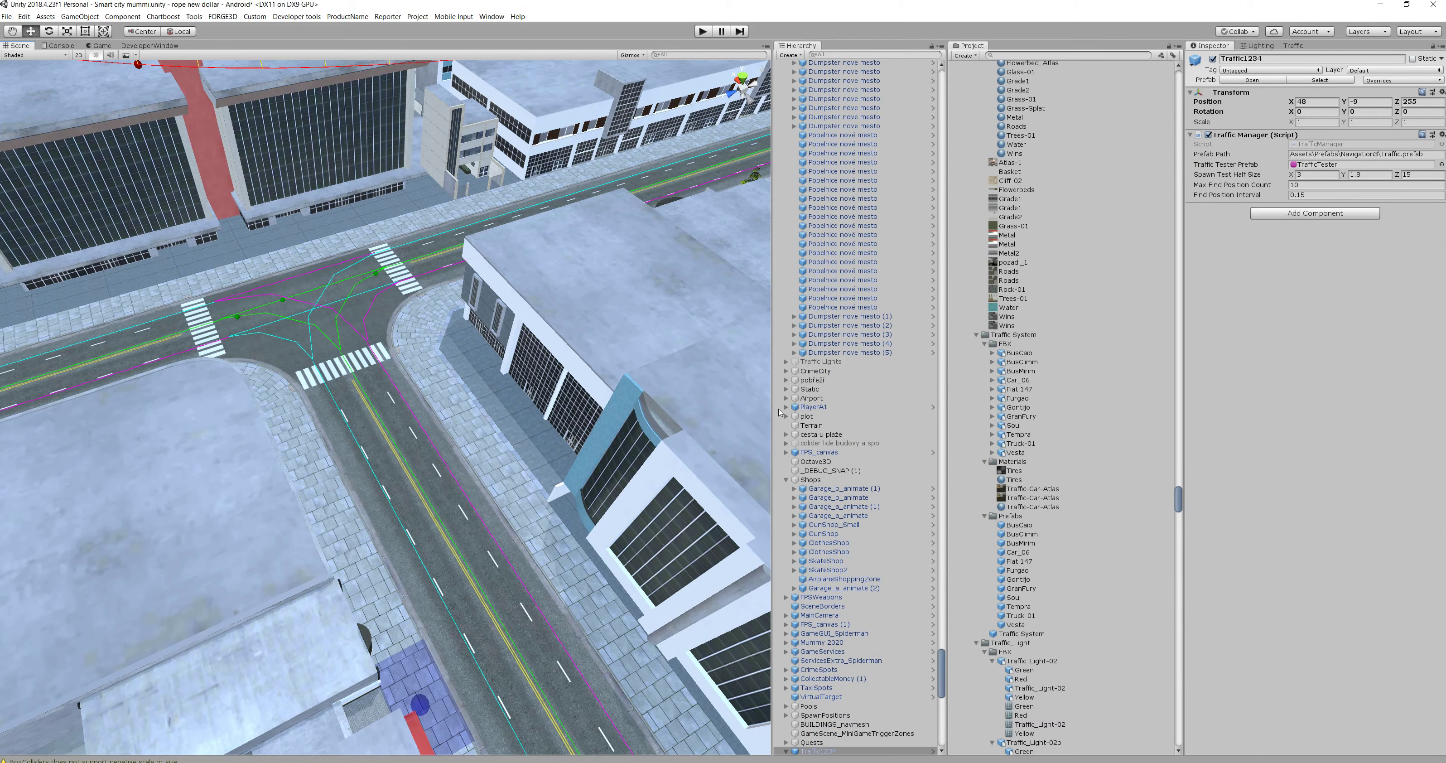
- Delete the two surplus street lamps standing on the far sidewalk in front of the building with the red strip
scroll(536, 448, down, 2)
scroll(505, 432, up, 6)
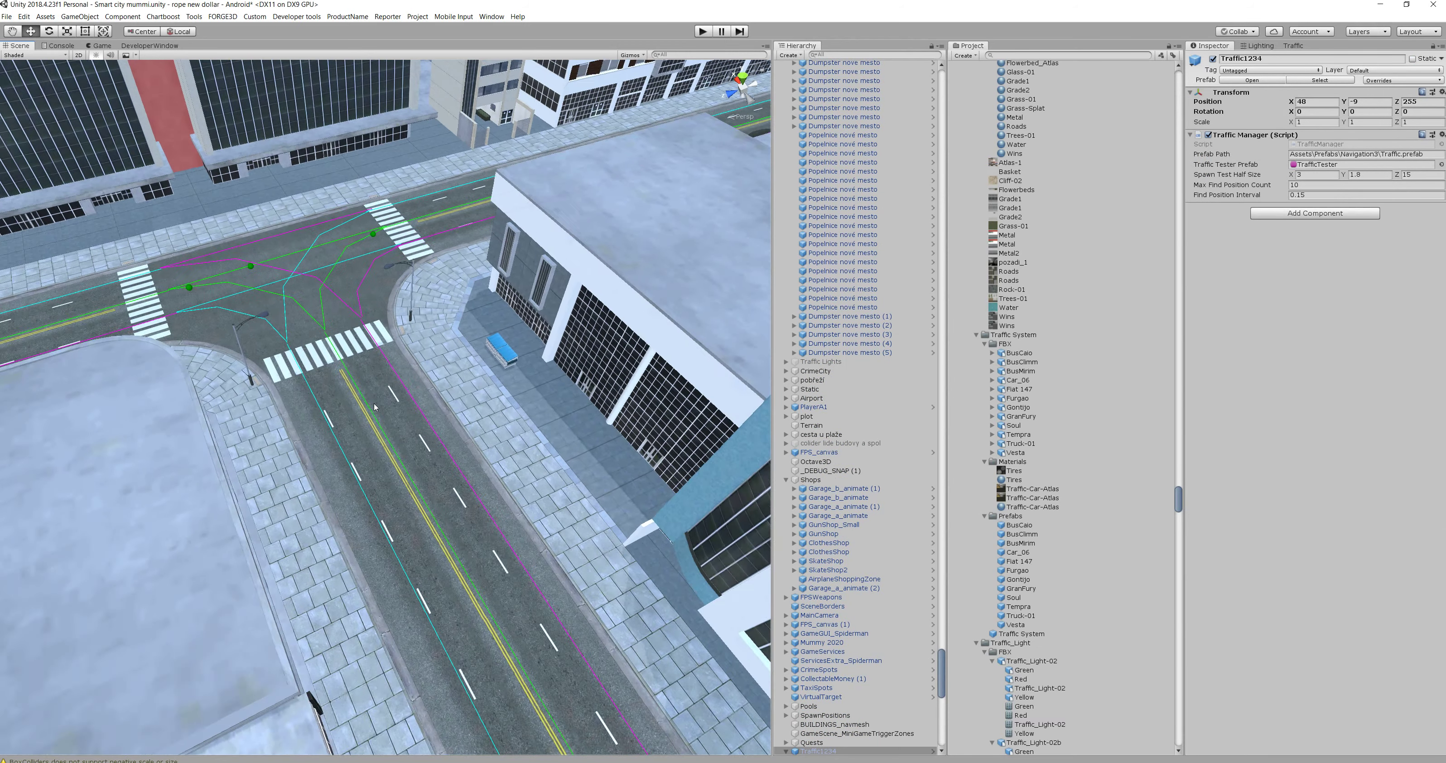
click(413, 305)
alt+drag(413, 306, 452, 303)
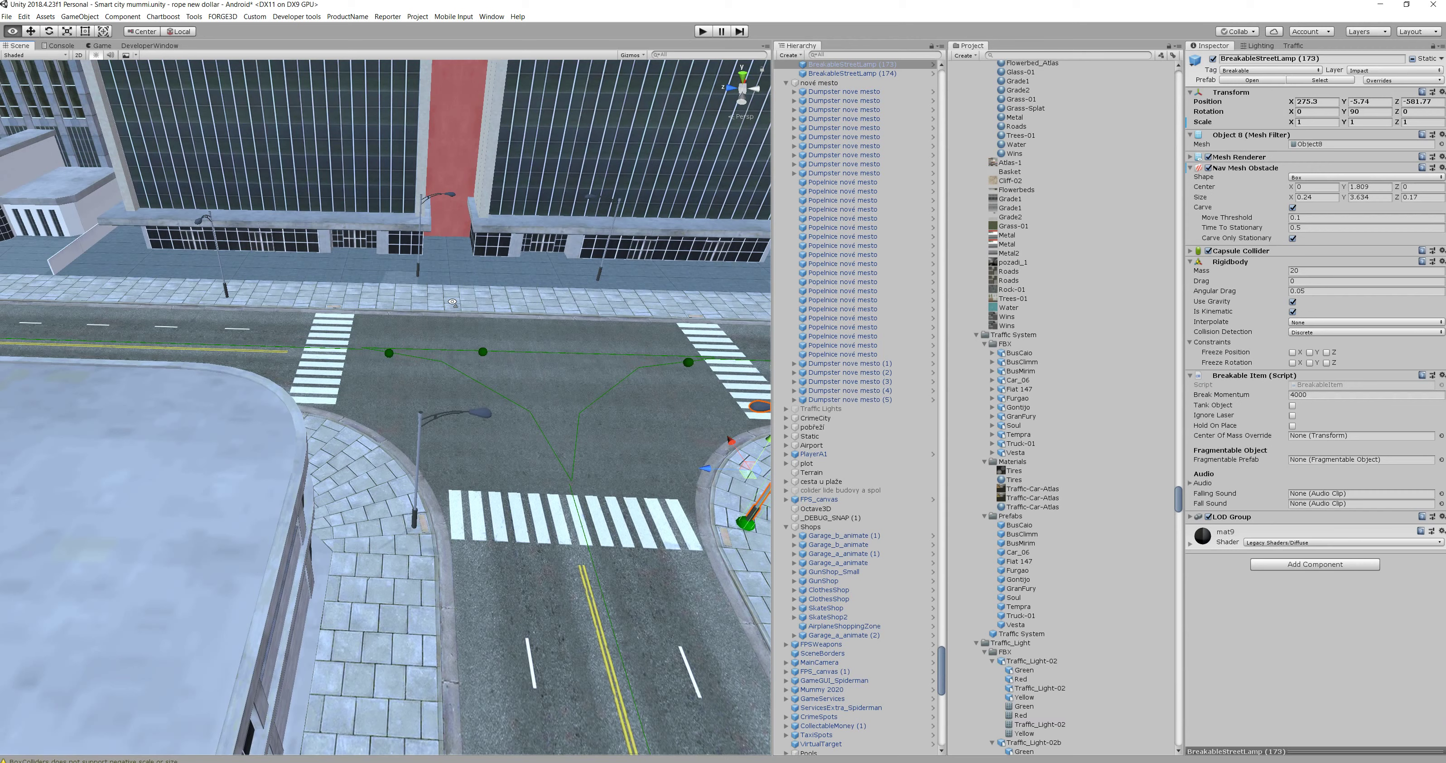
click(419, 264)
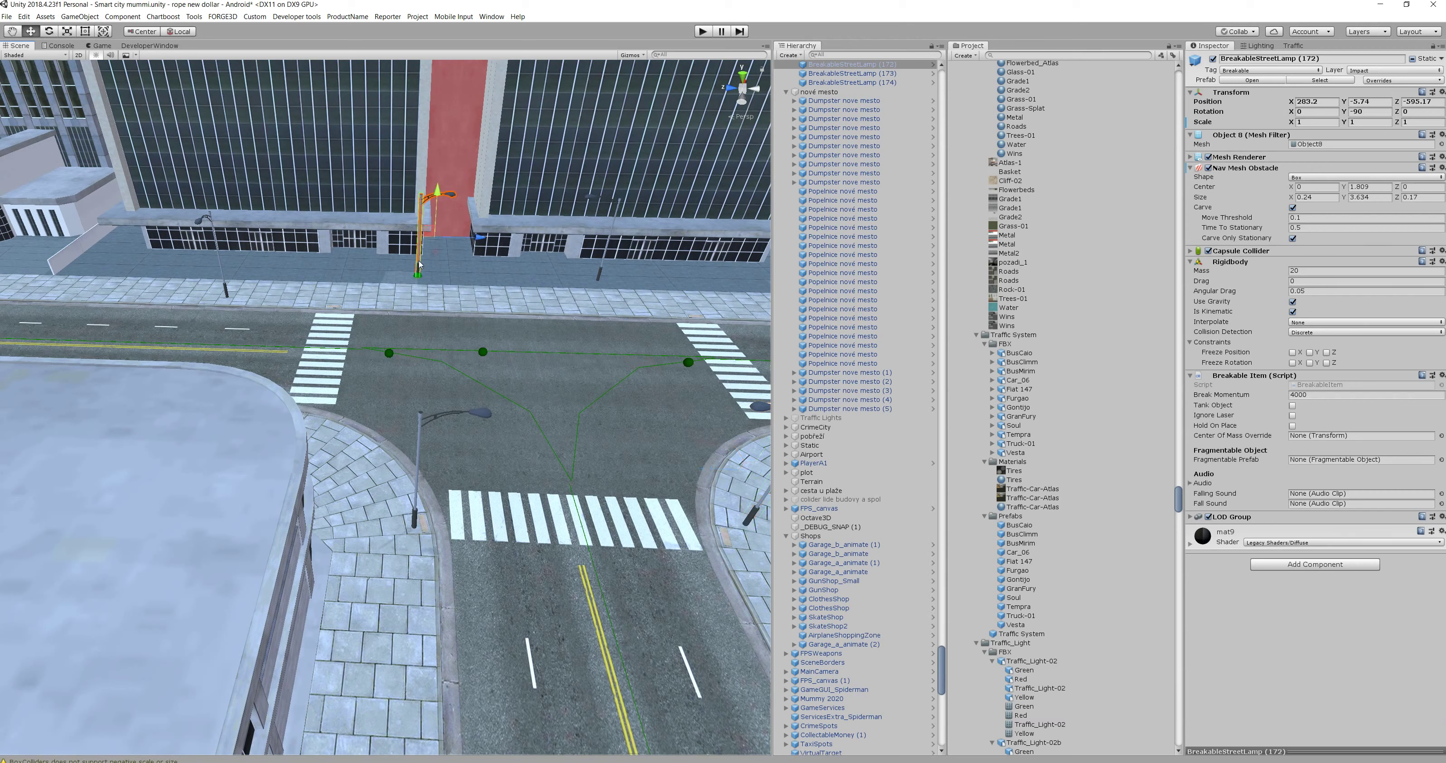
click(600, 267)
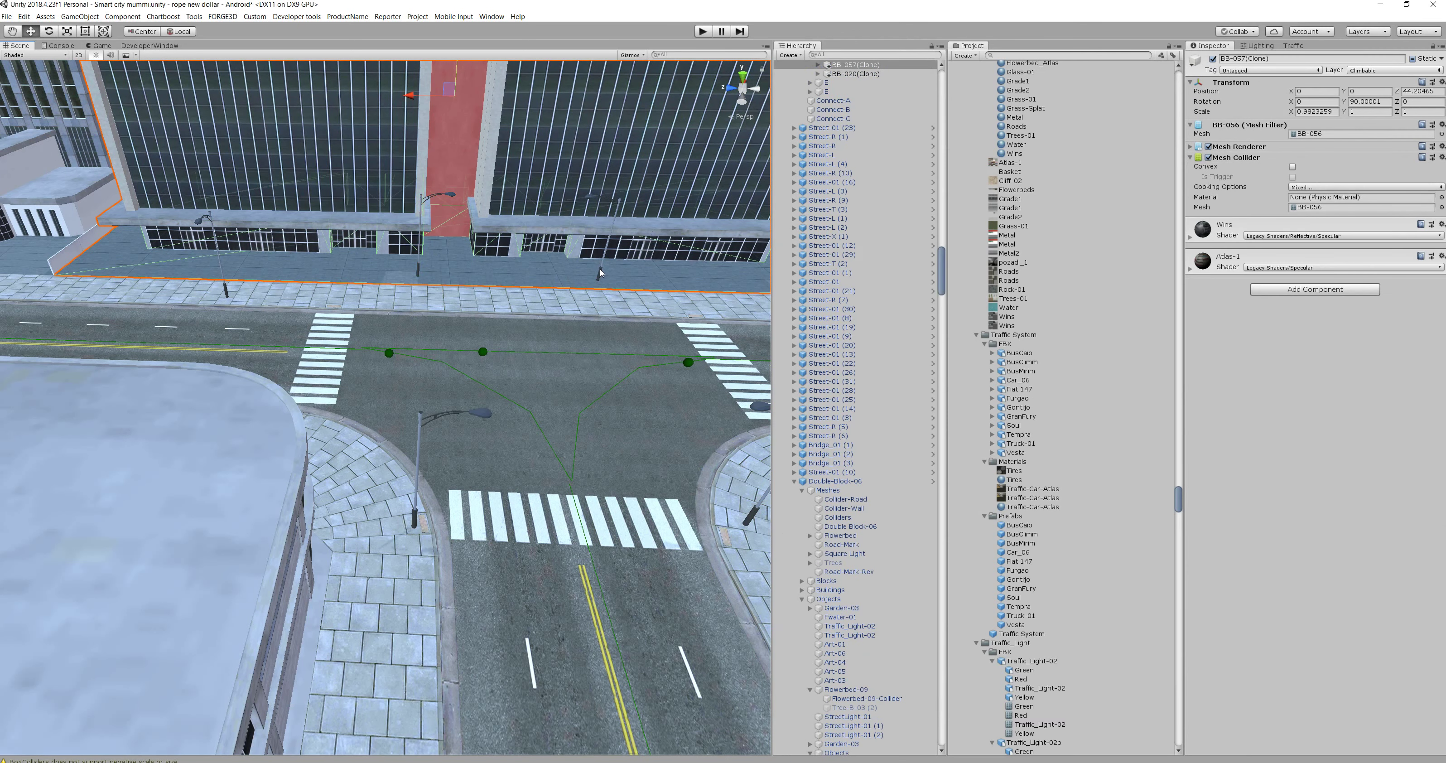
click(600, 272)
key(Delete)
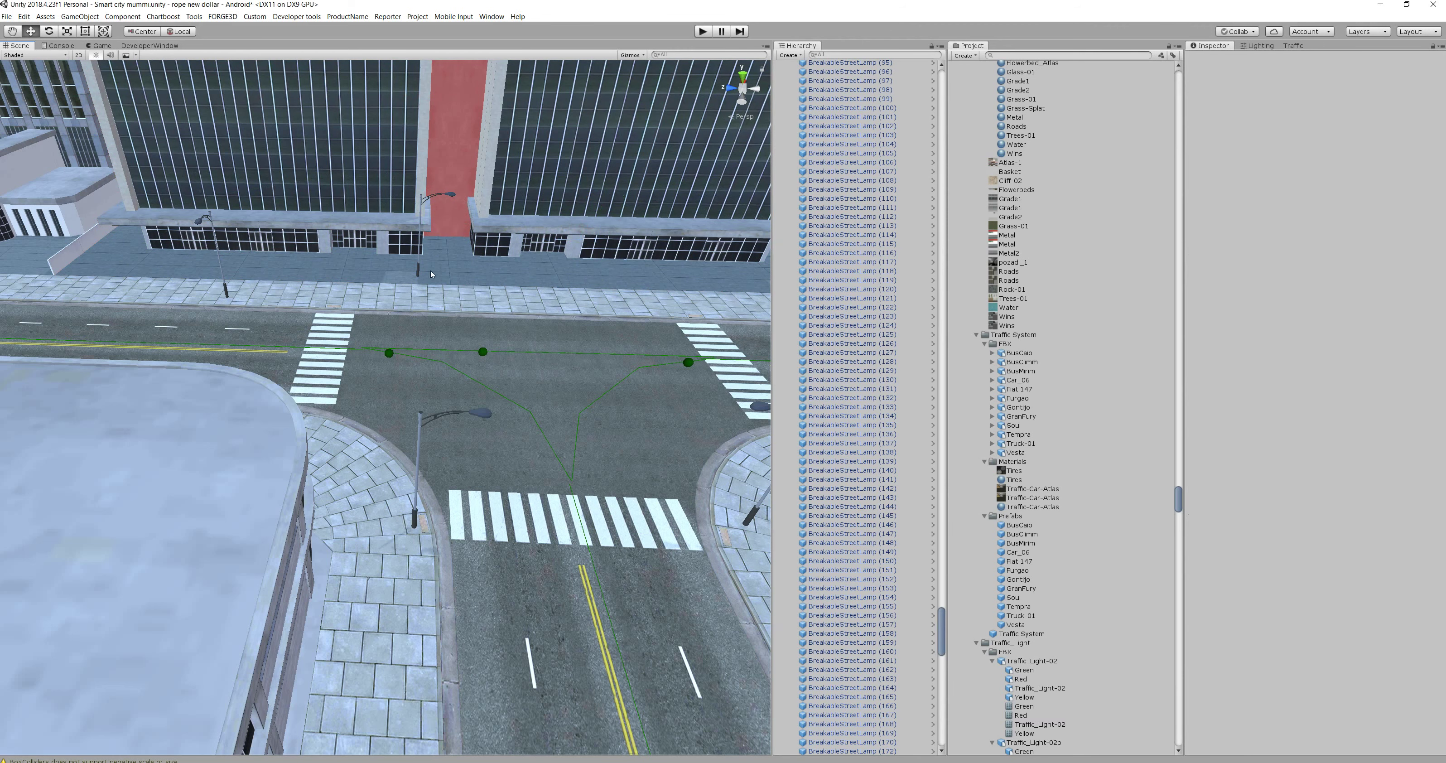
click(418, 264)
key(Delete)
- Run the scene in play mode with the game view maximized
right_drag(456, 355, 520, 396)
scroll(456, 384, down, 10)
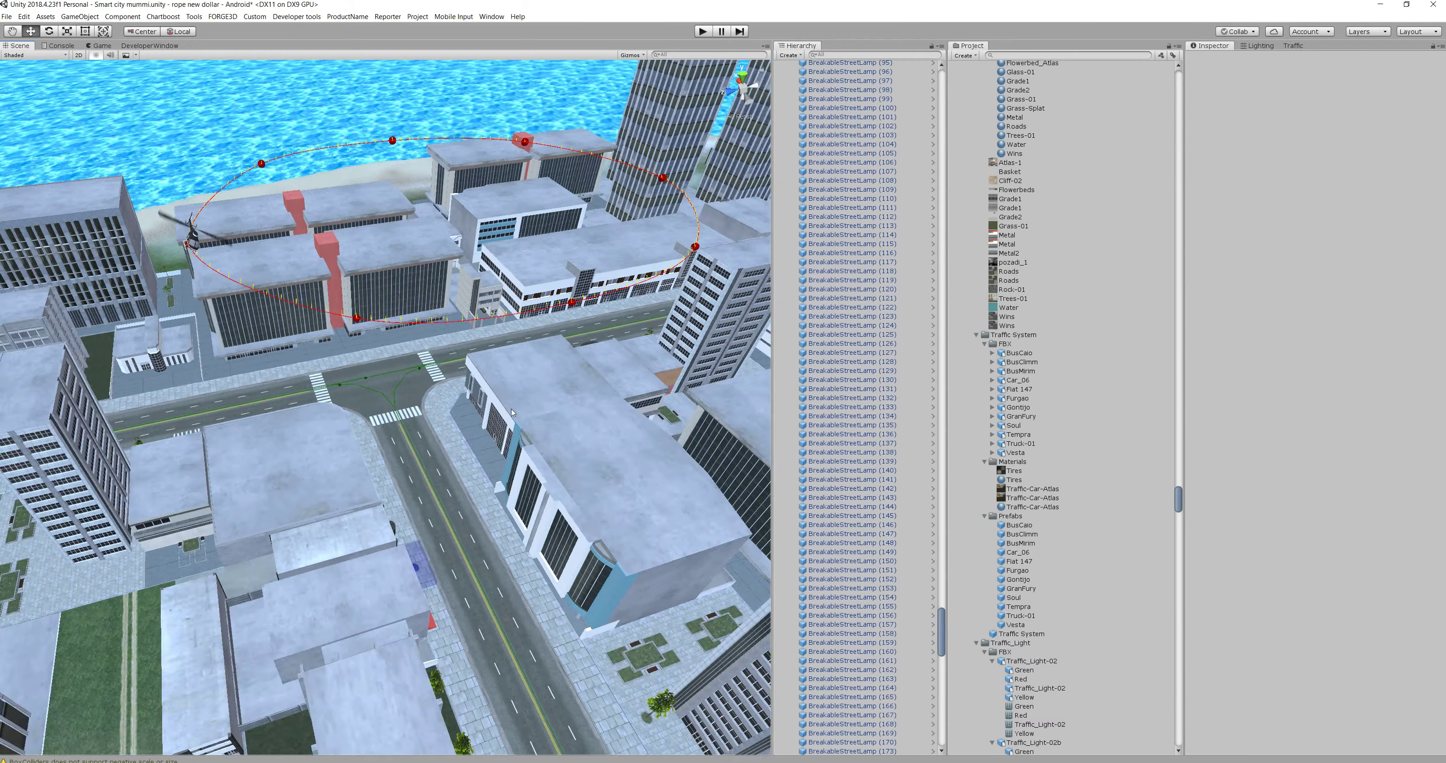
right_drag(513, 412, 1053, 327)
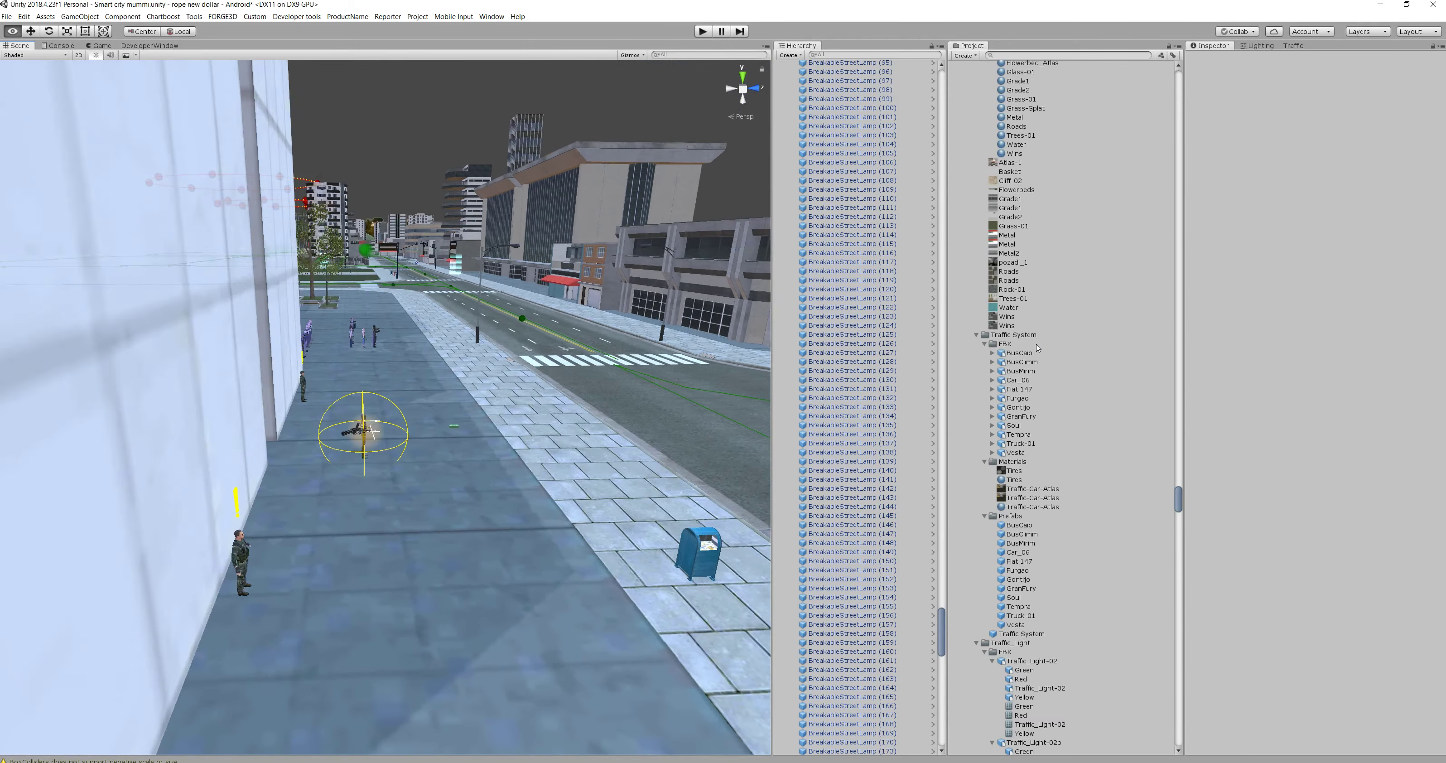
key(d)
right_drag(897, 353, 677, 343)
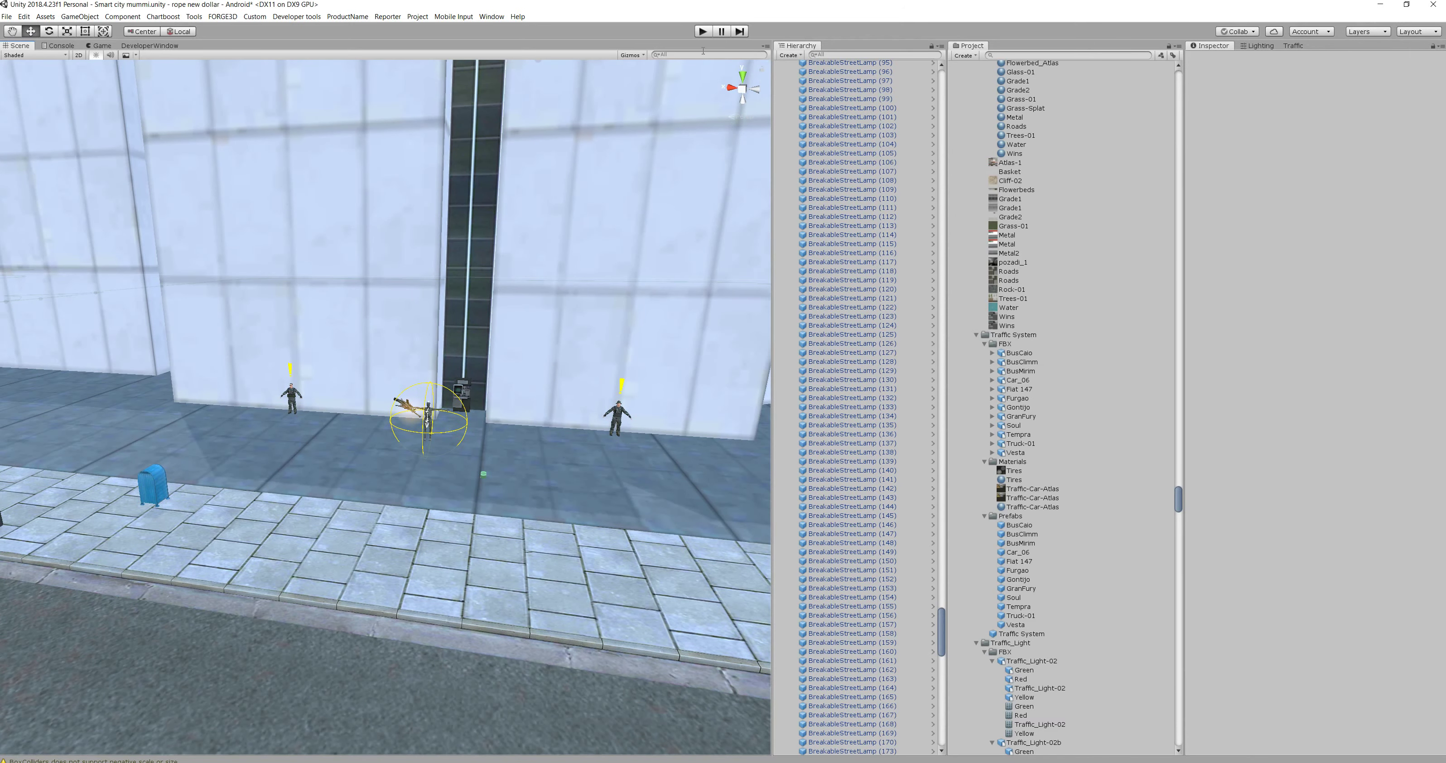
click(702, 31)
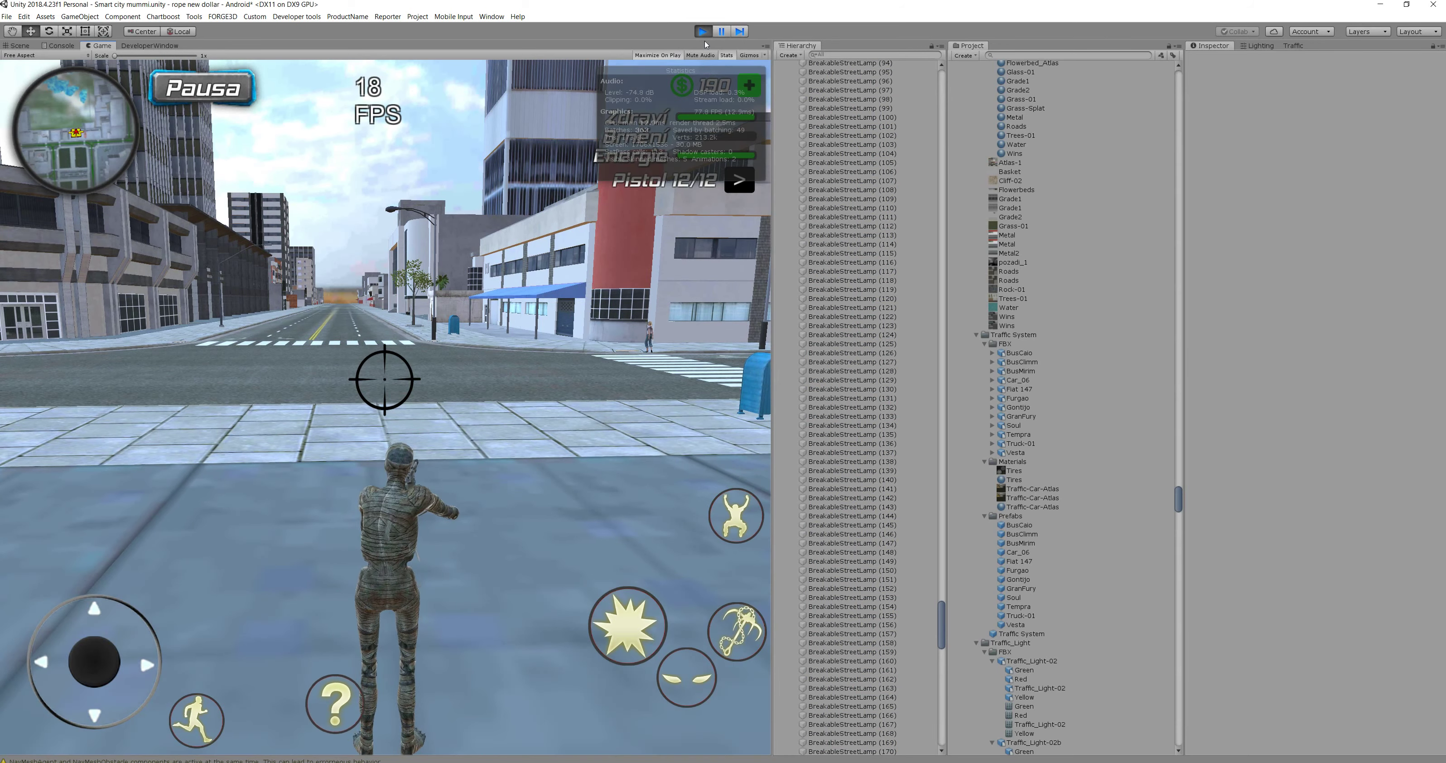
click(718, 36)
click(718, 35)
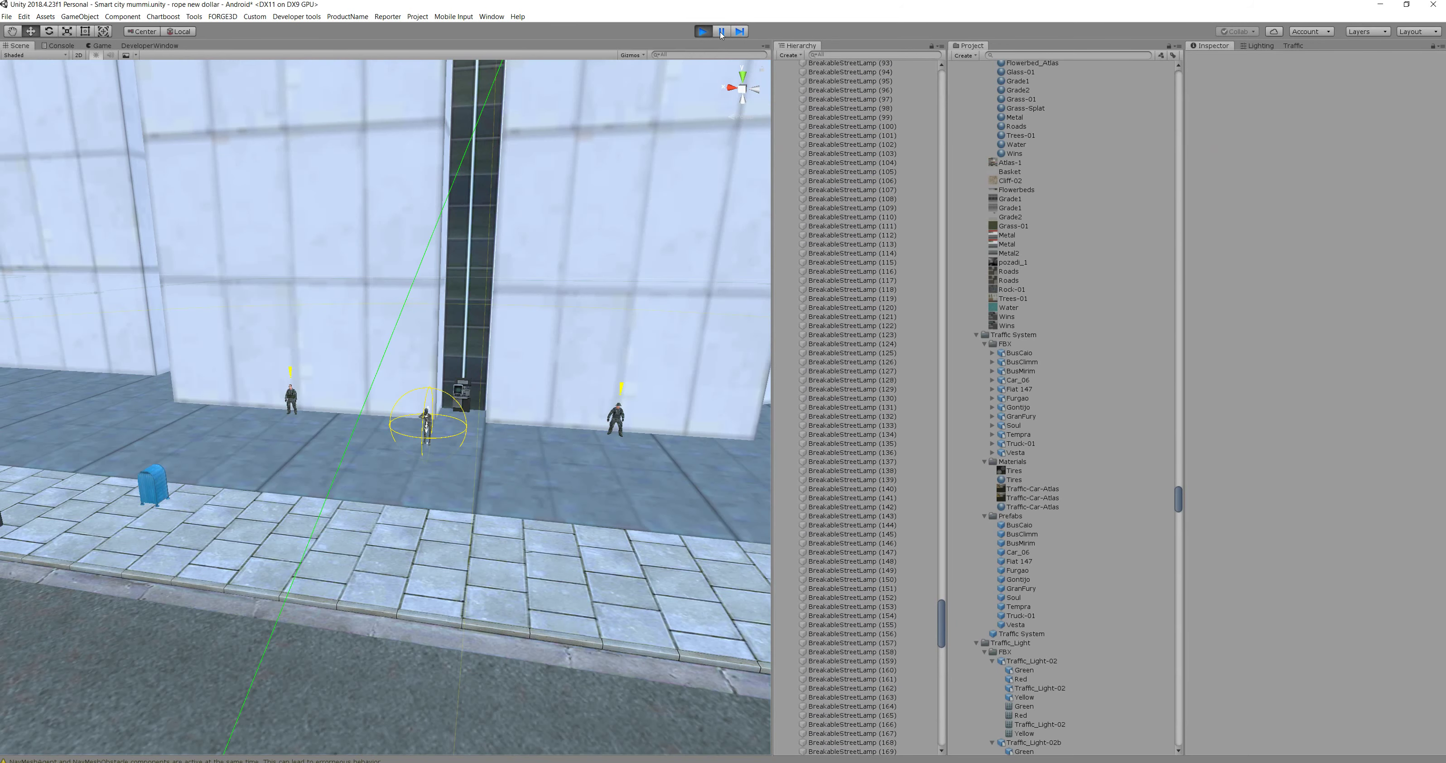
drag(856, 379, 1062, 476)
- Switch the character's weapon to Pěst and fire the eye laser at the cyclist near the intersection
click(1398, 247)
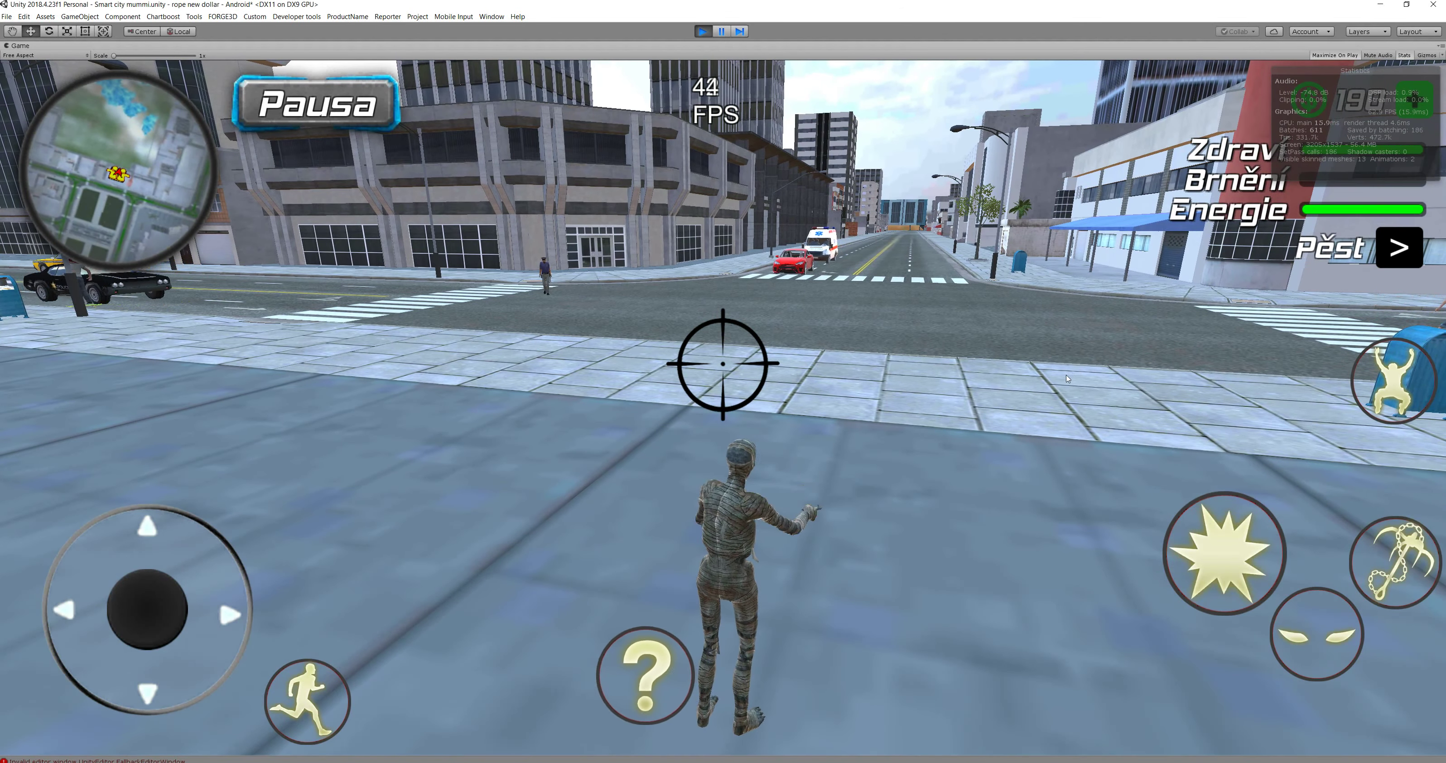
click(1308, 645)
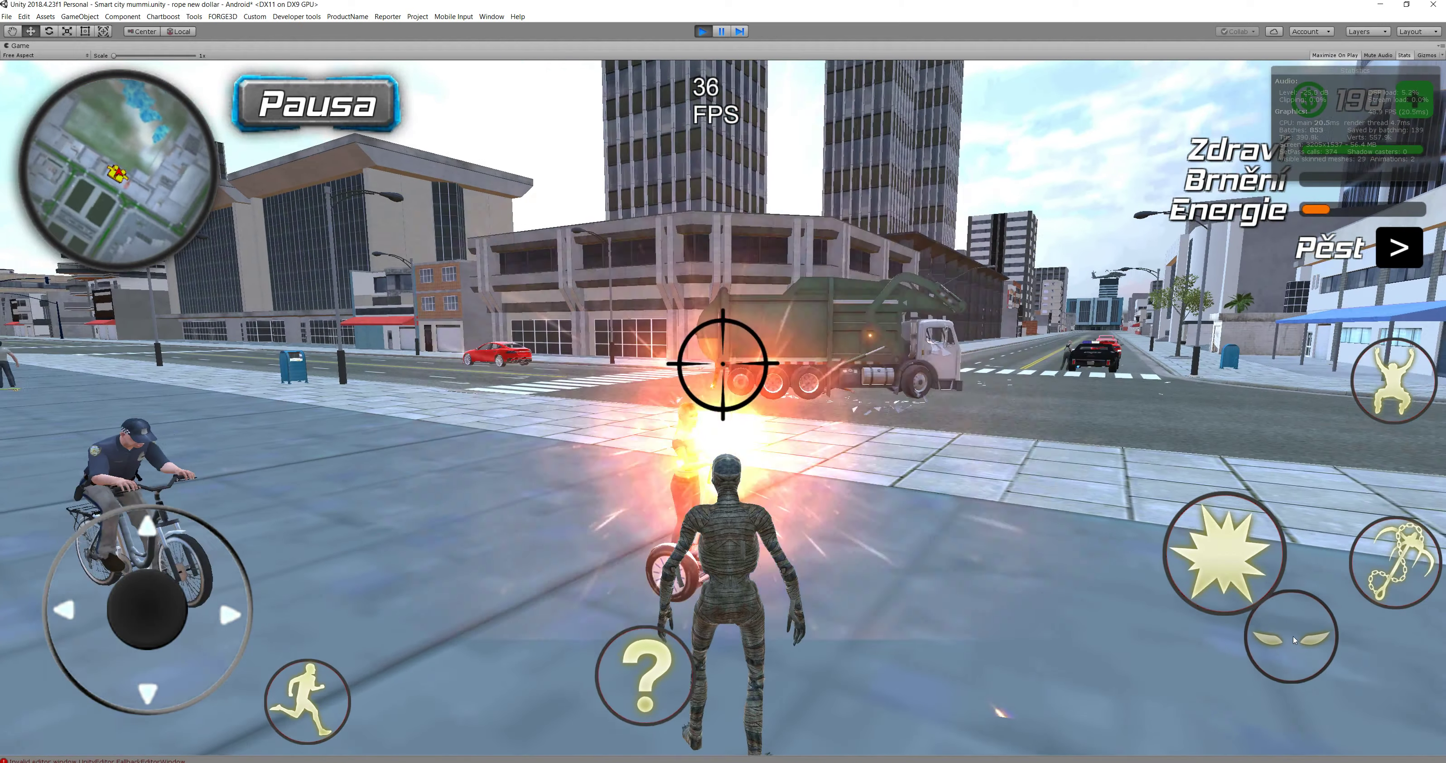
drag(1291, 636, 1255, 661)
- Run along the white building and swing on the grappling chain to the park
mouse_move(1011, 566)
mouse_down()
mouse_move(982, 556)
mouse_move(1049, 573)
mouse_move(979, 539)
mouse_up()
key(w)
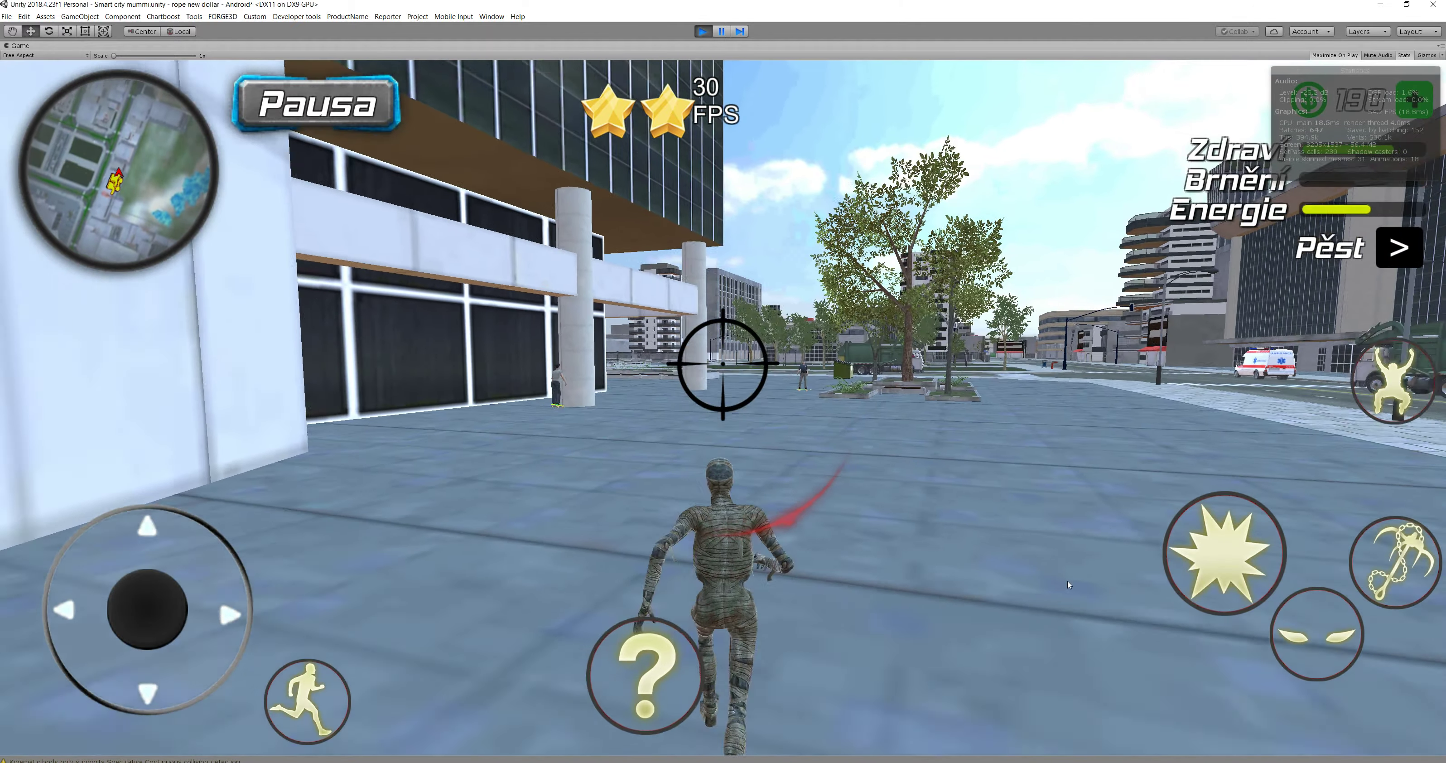
click(1395, 567)
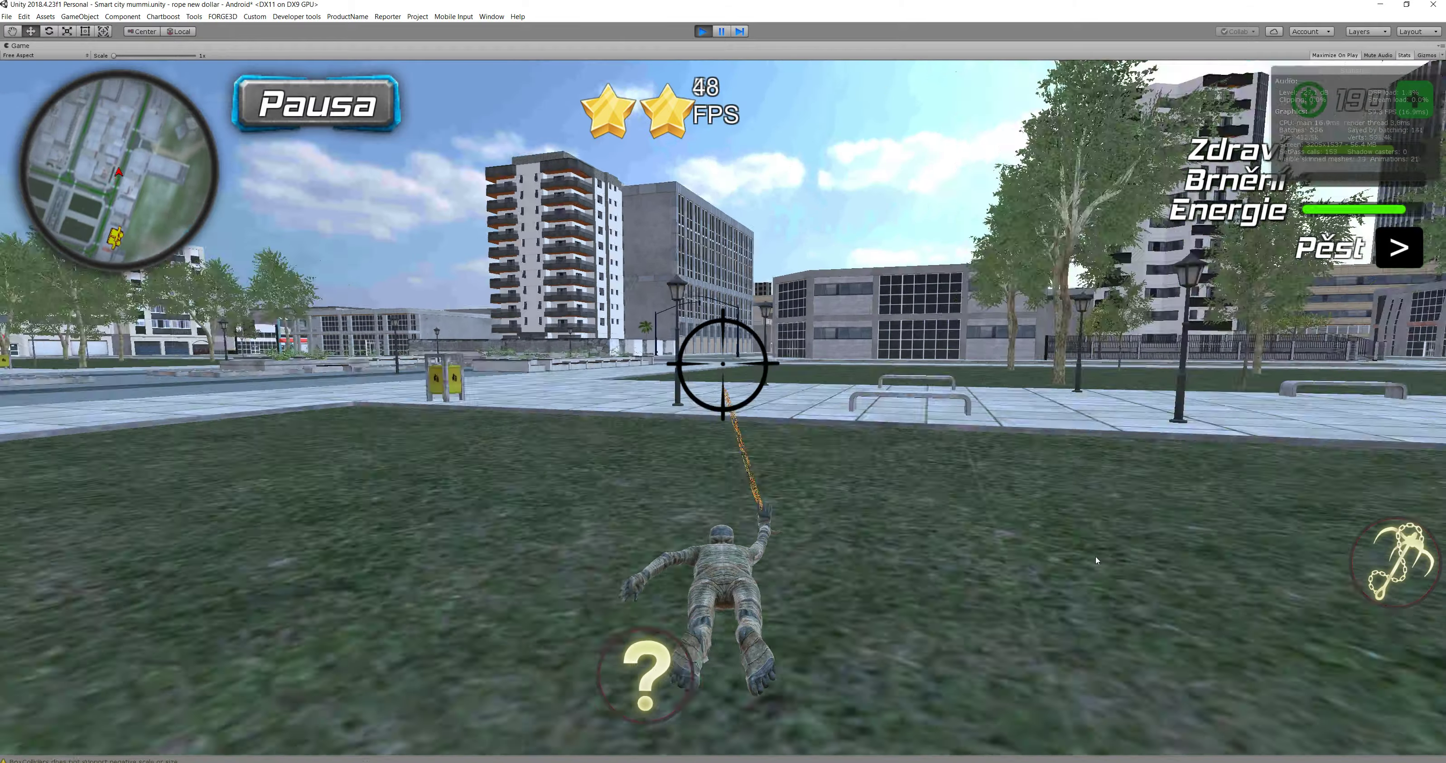
drag(1122, 524, 561, 541)
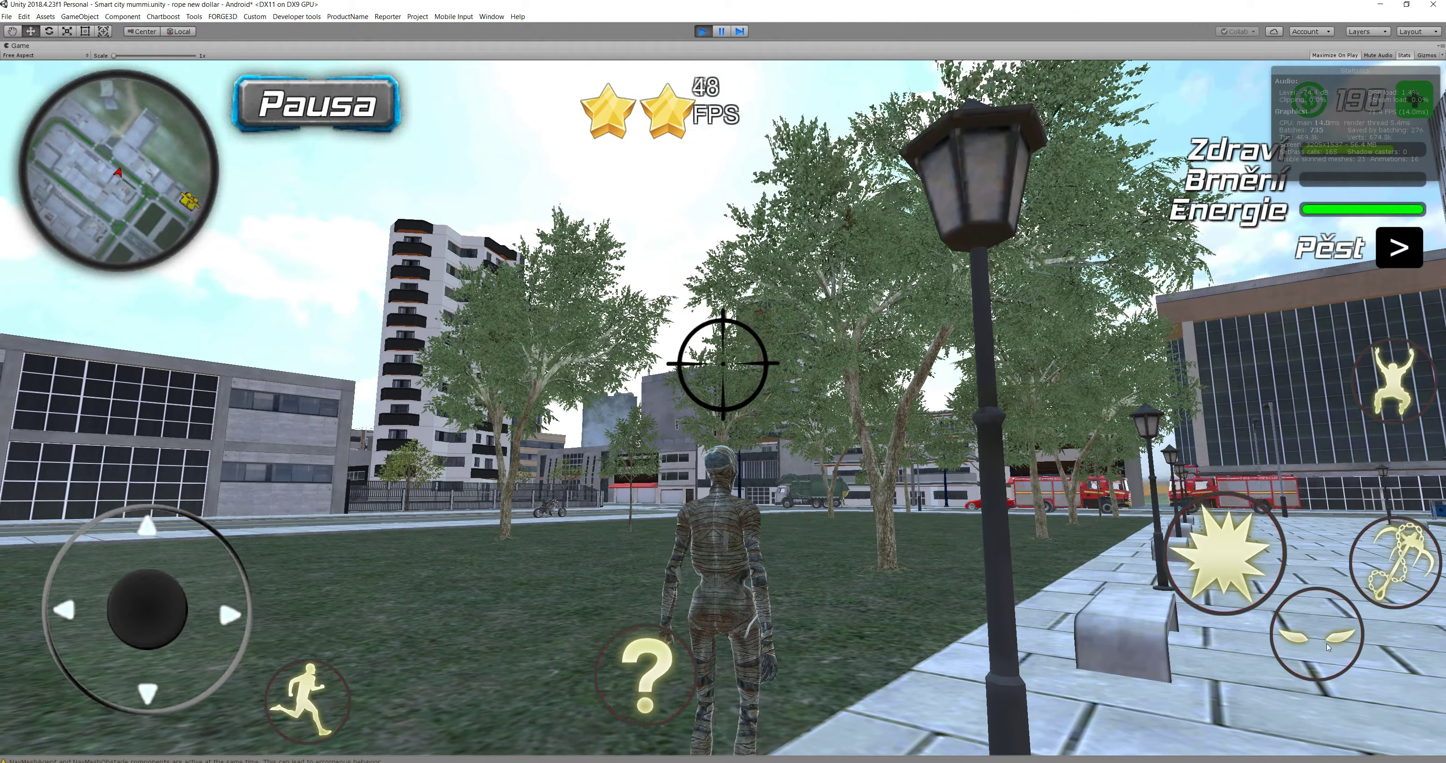
- Test the eye laser by setting fire to the row of trees across the plaza
mouse_move(1343, 640)
mouse_down()
mouse_move(1281, 649)
mouse_move(1398, 642)
mouse_move(1345, 654)
mouse_move(1429, 656)
mouse_up()
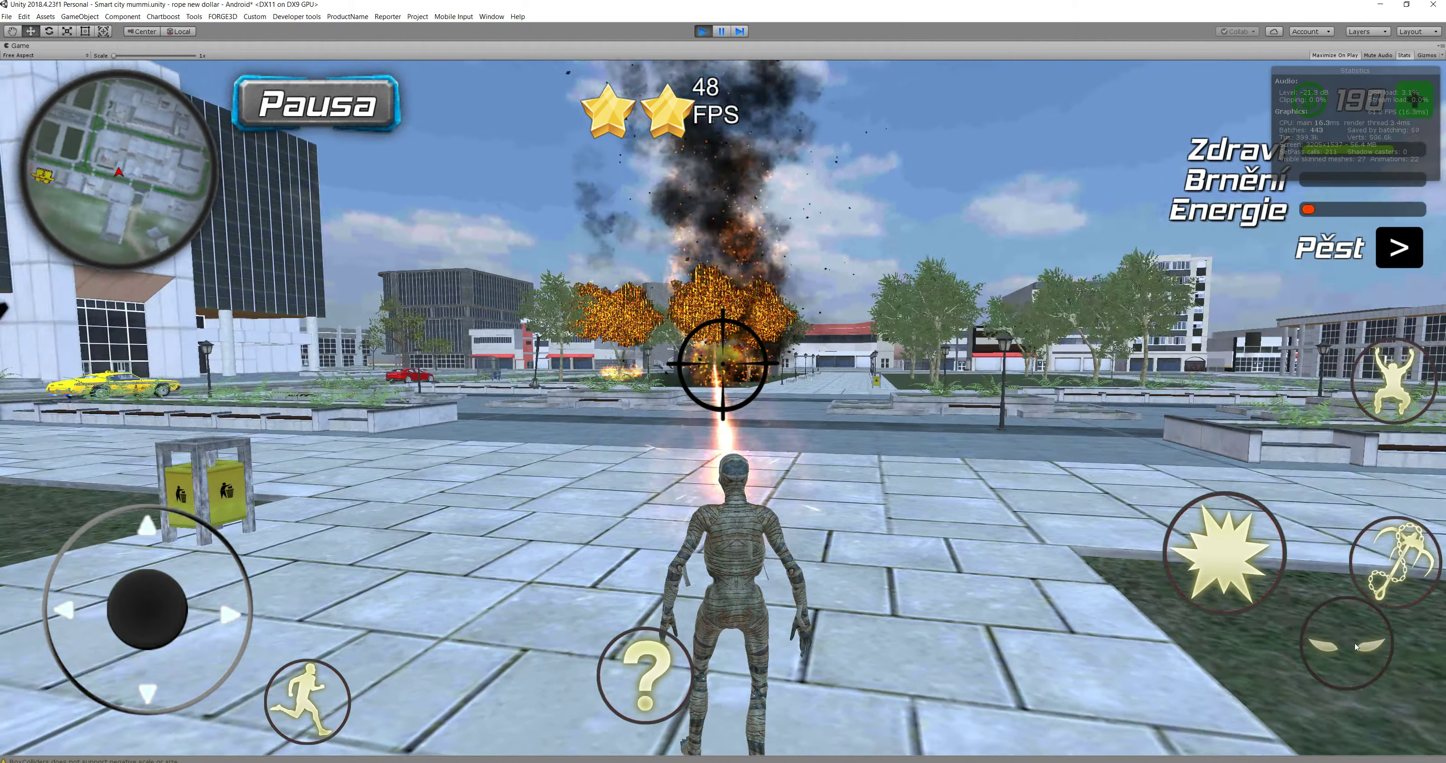
drag(1355, 646, 1382, 643)
drag(1308, 635, 1307, 637)
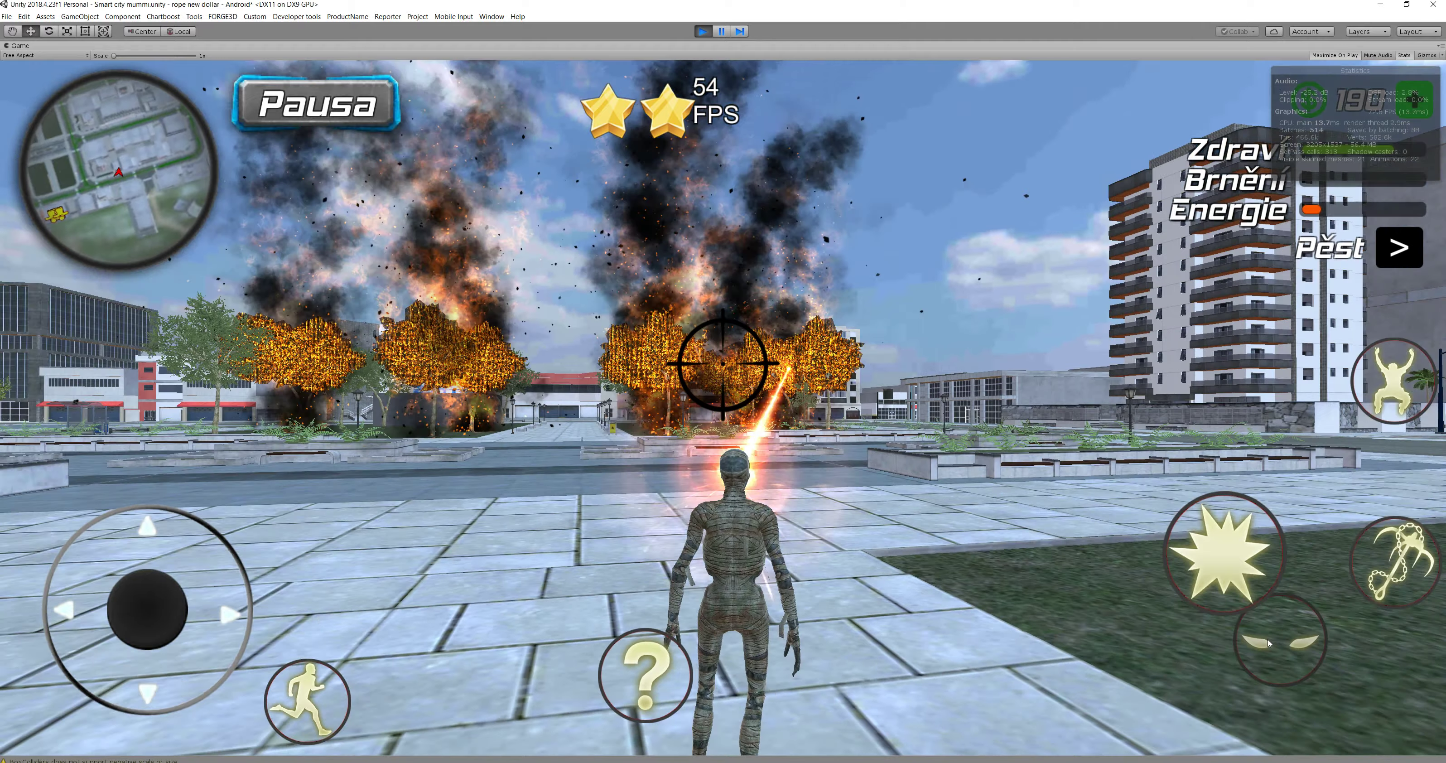
drag(1268, 643, 1227, 649)
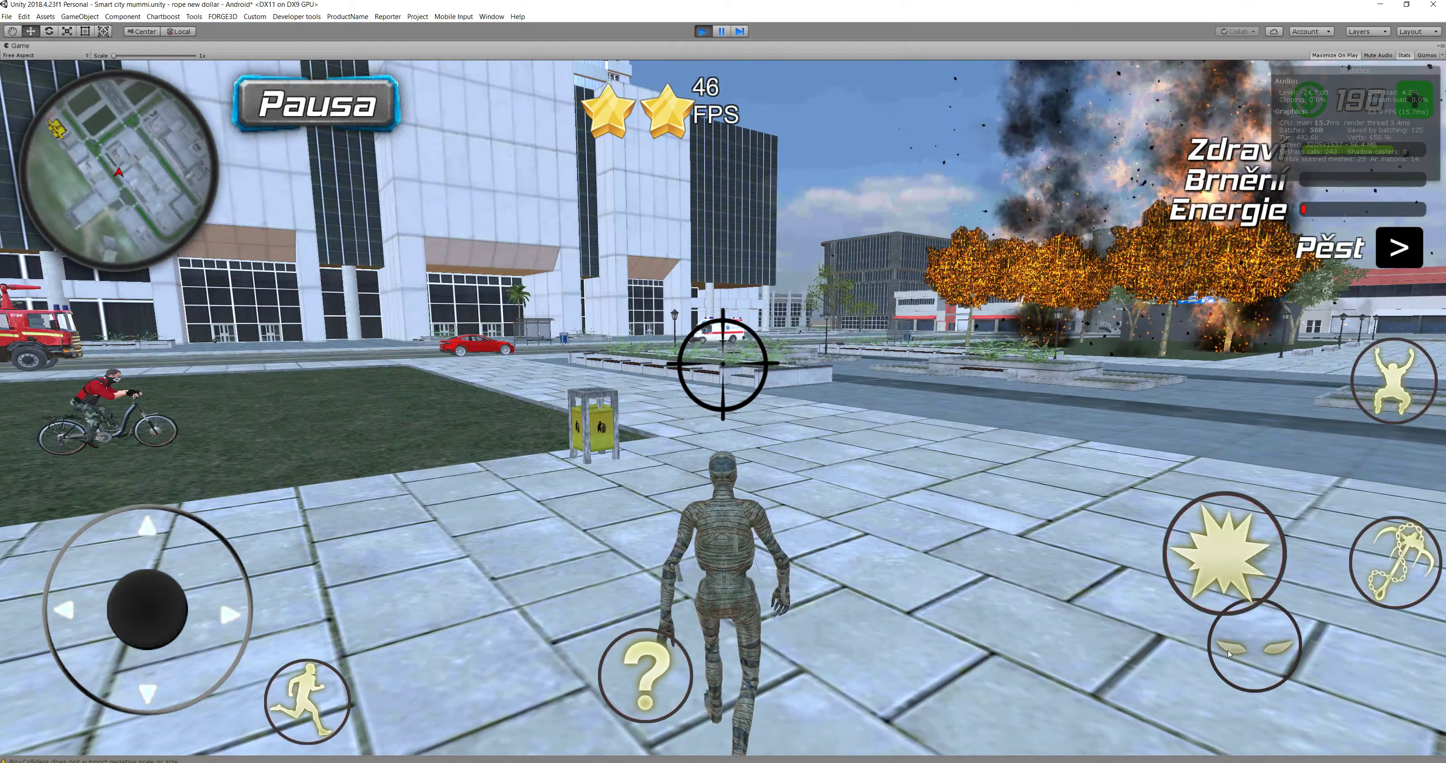
- Run to the main road and fire the eye laser along its sidewalk
key(w)
drag(1038, 617, 965, 609)
key(w)
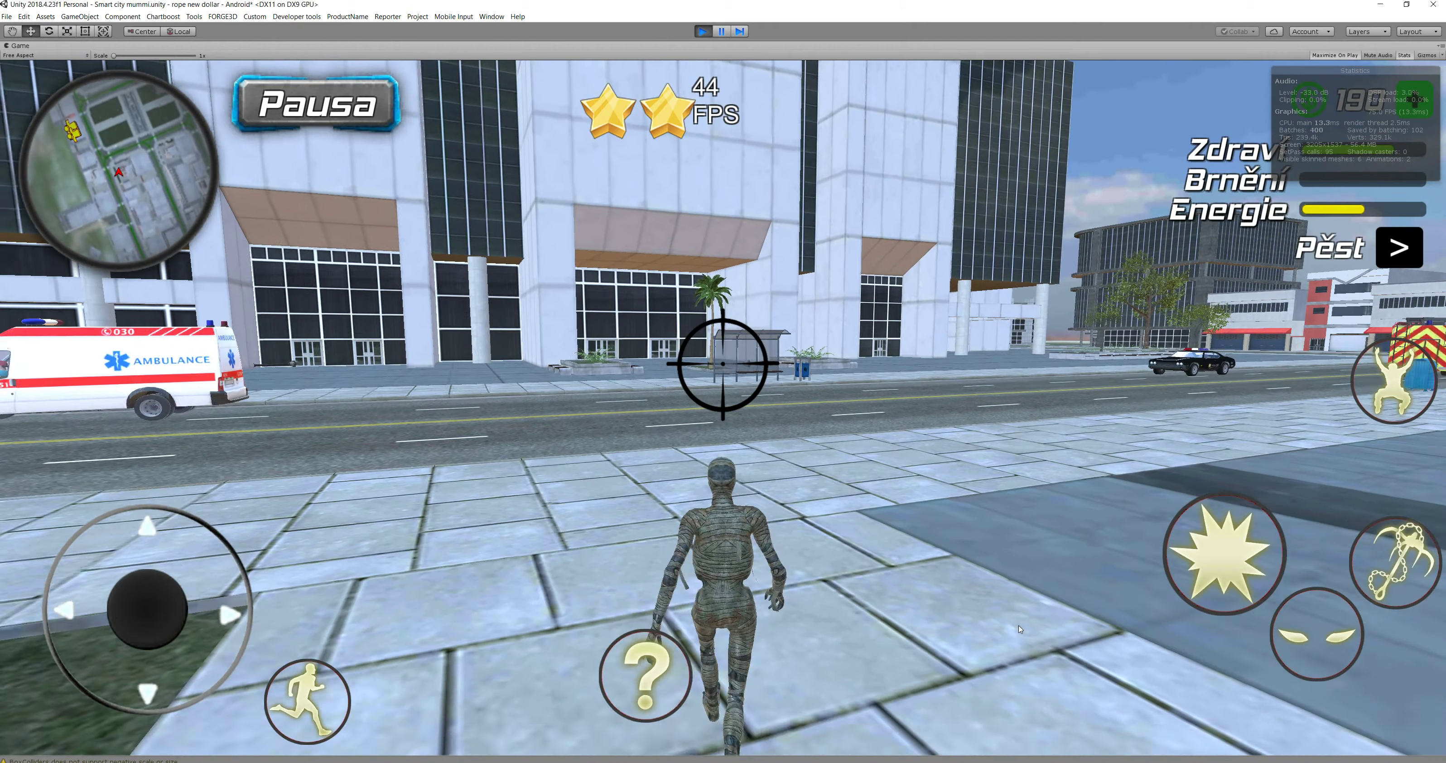
drag(1323, 650, 1384, 649)
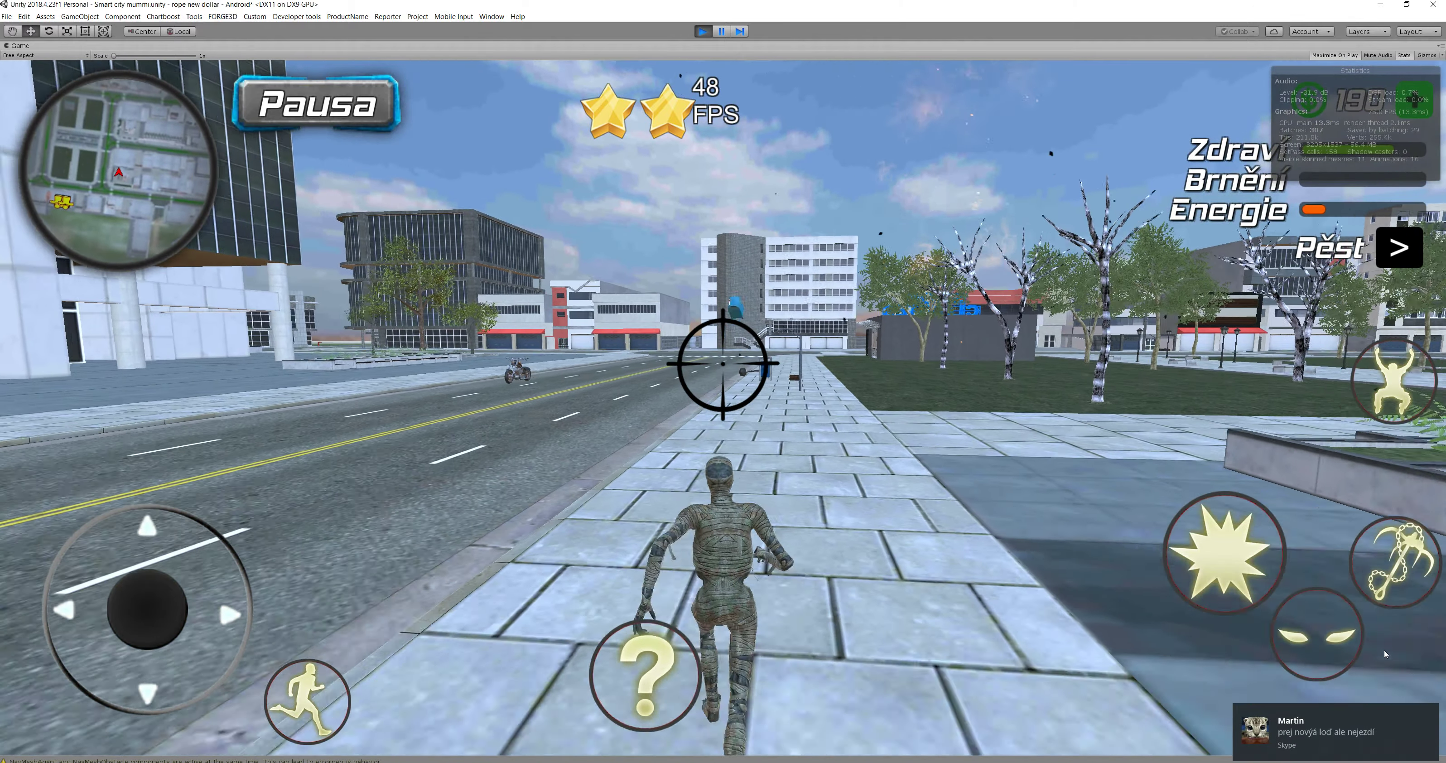
- Approach the bus shelter on the sidewalk and knock it over with the eye laser
drag(1100, 603, 1144, 643)
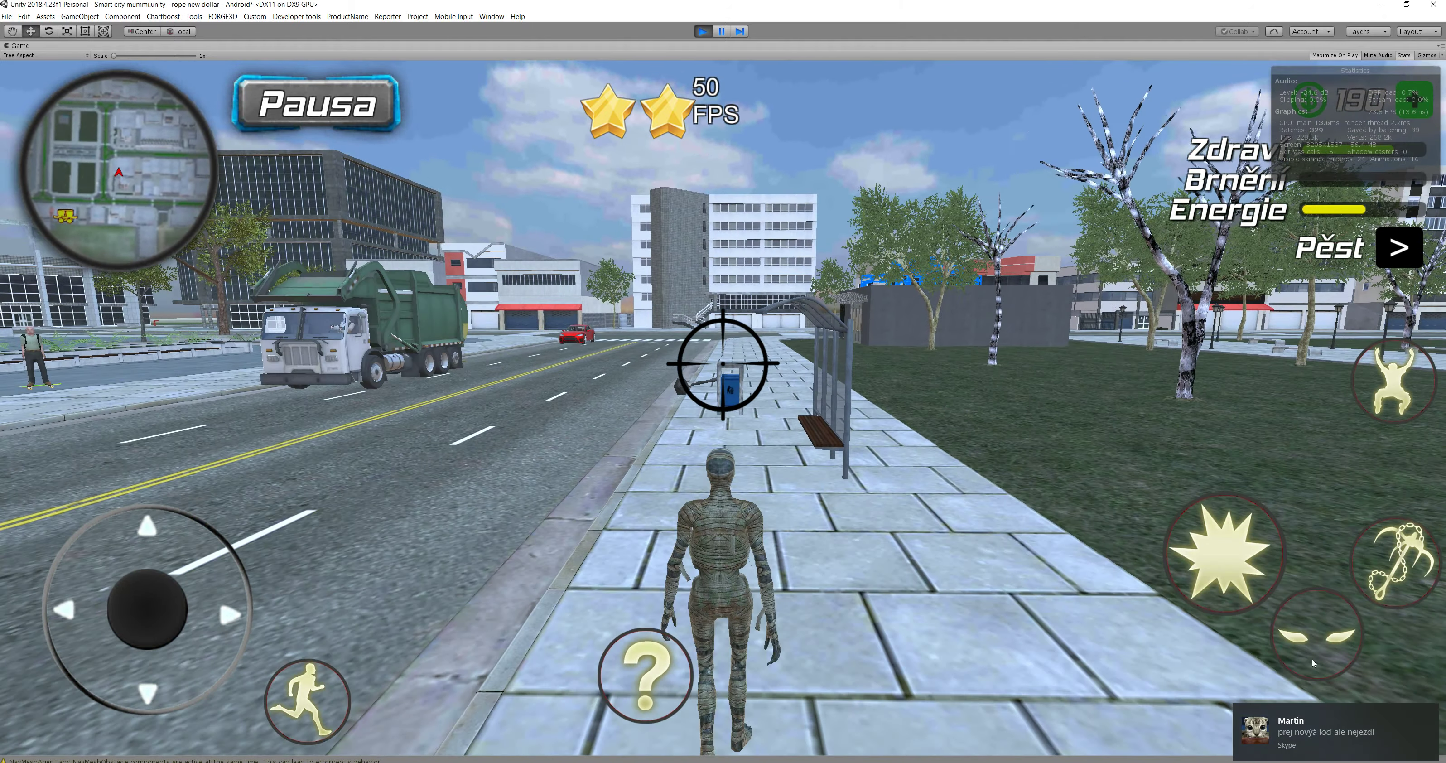
drag(1311, 658, 1267, 652)
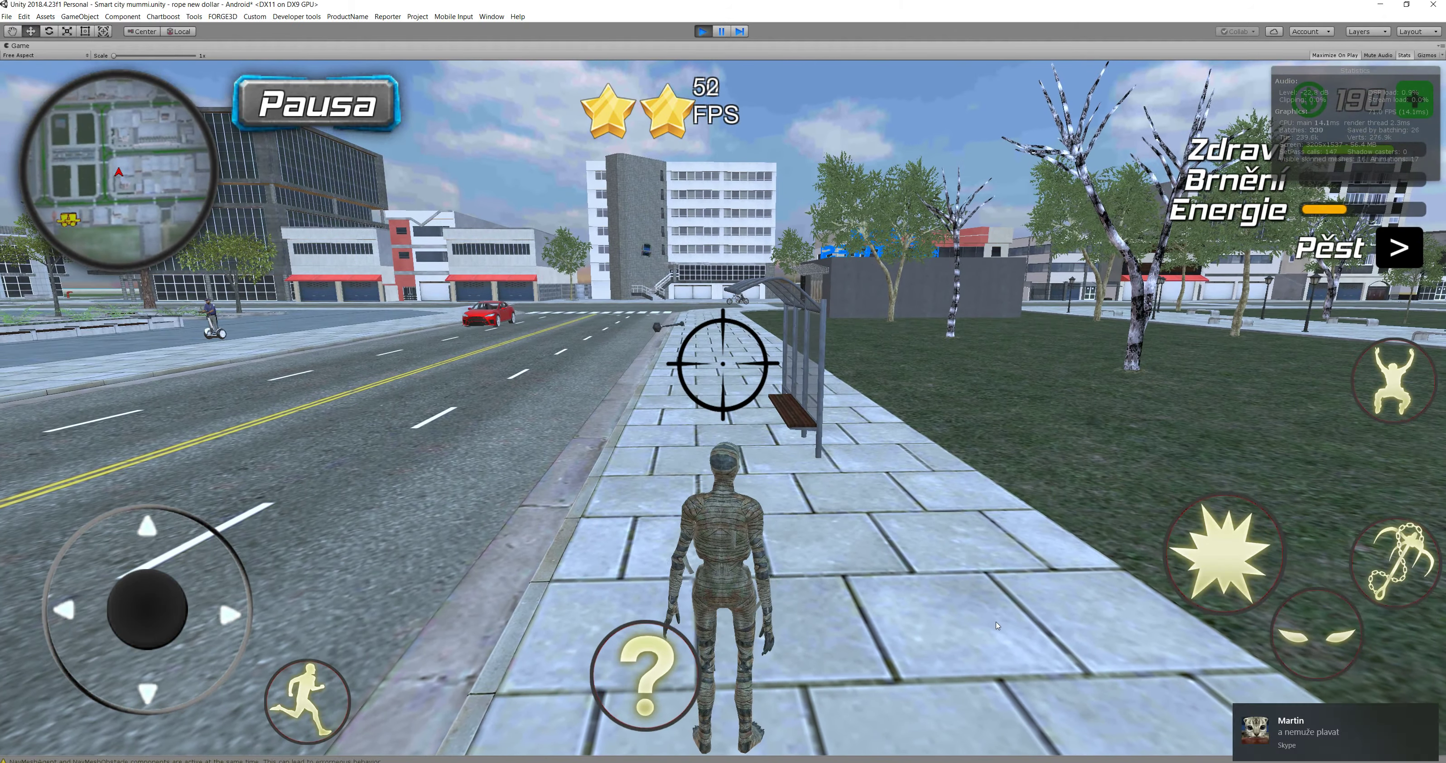
drag(997, 625, 1124, 633)
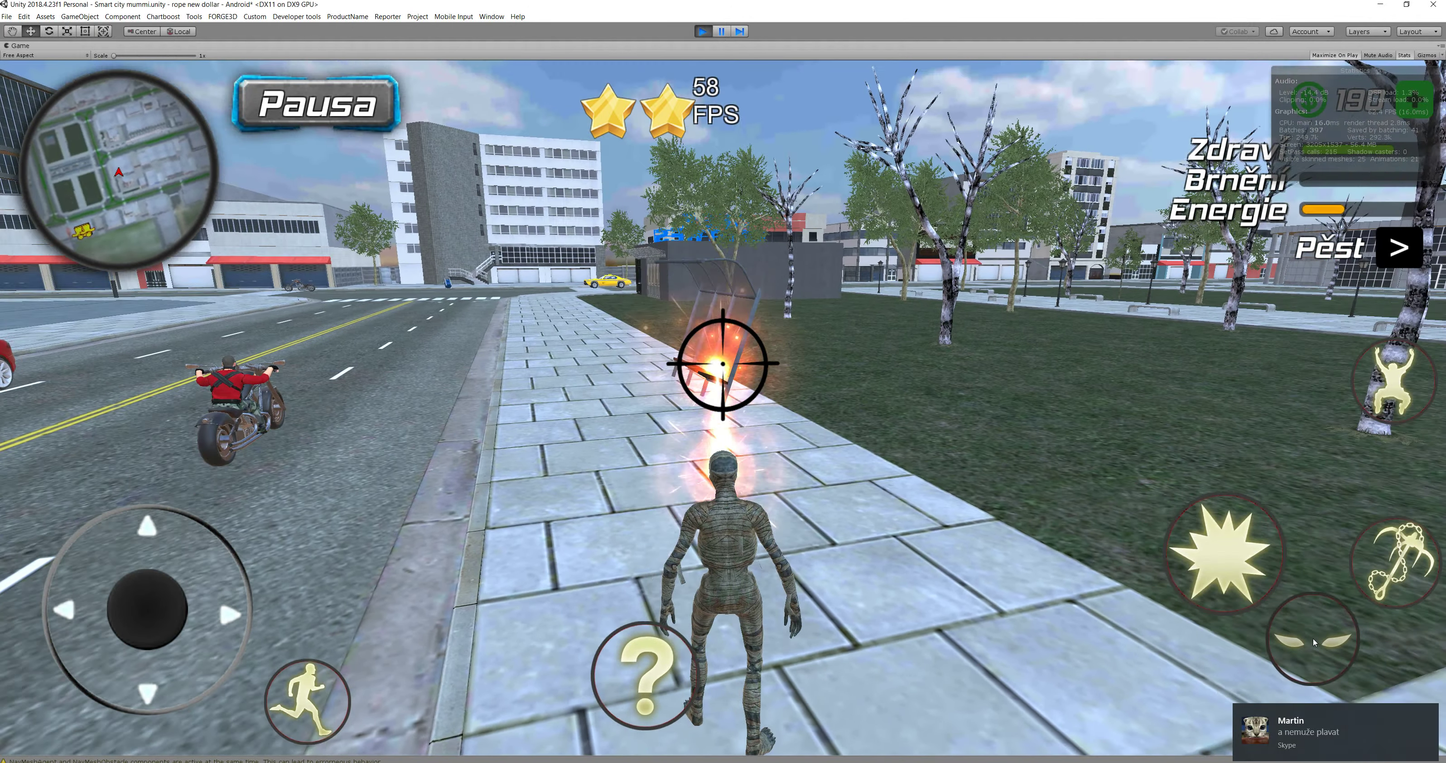
drag(1314, 643, 1312, 645)
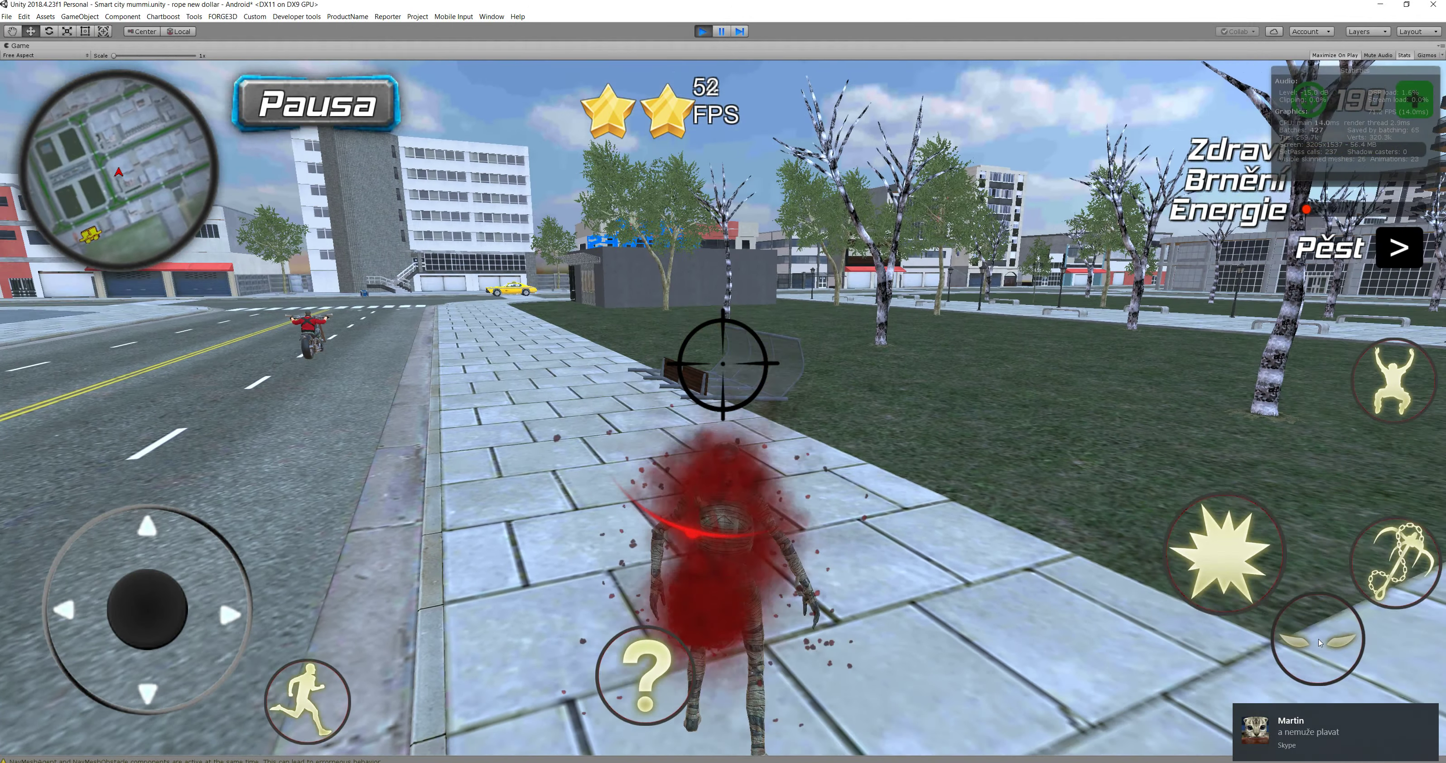
drag(1010, 443, 1147, 476)
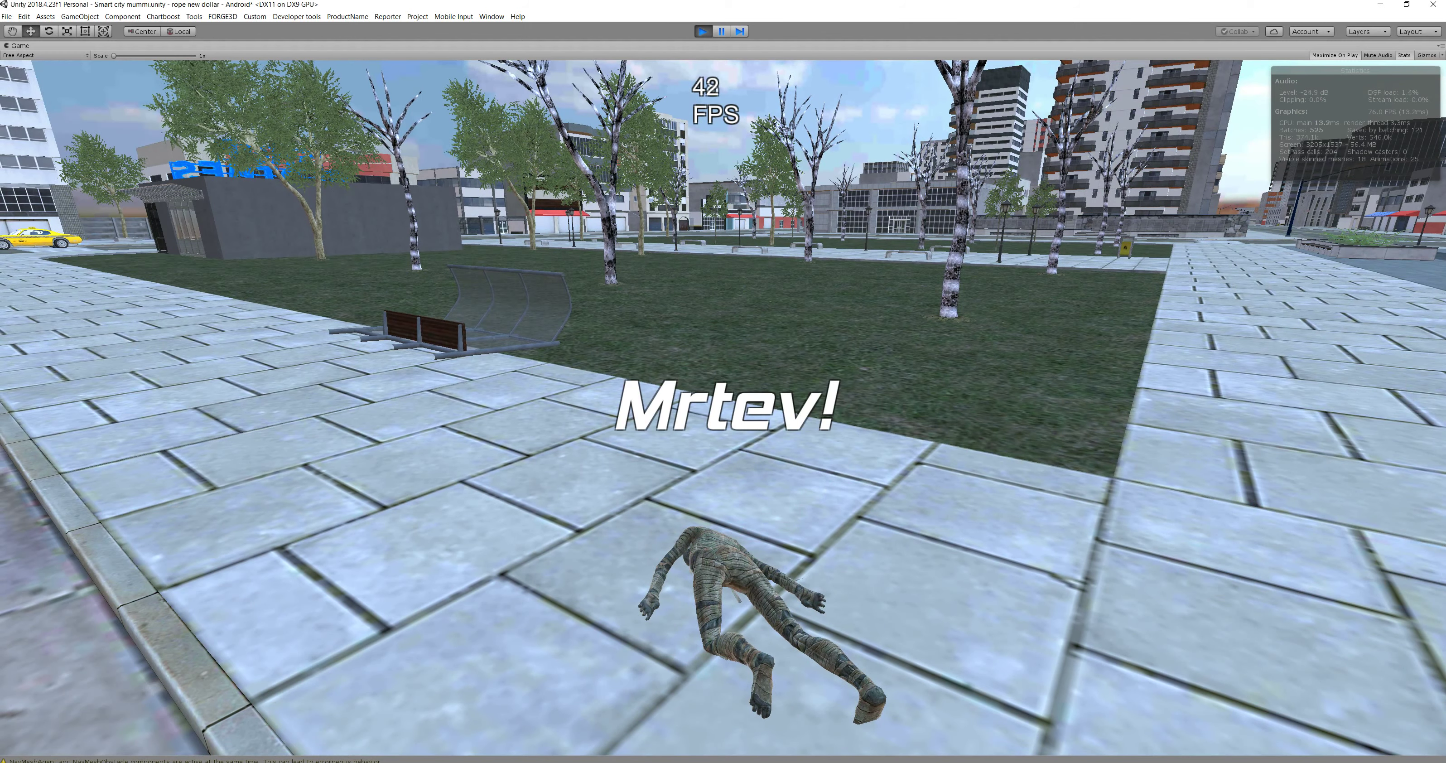
- Bring up the annotated game screenshot in Výstřižky for reference and return to the running game
key(alt+Tab)
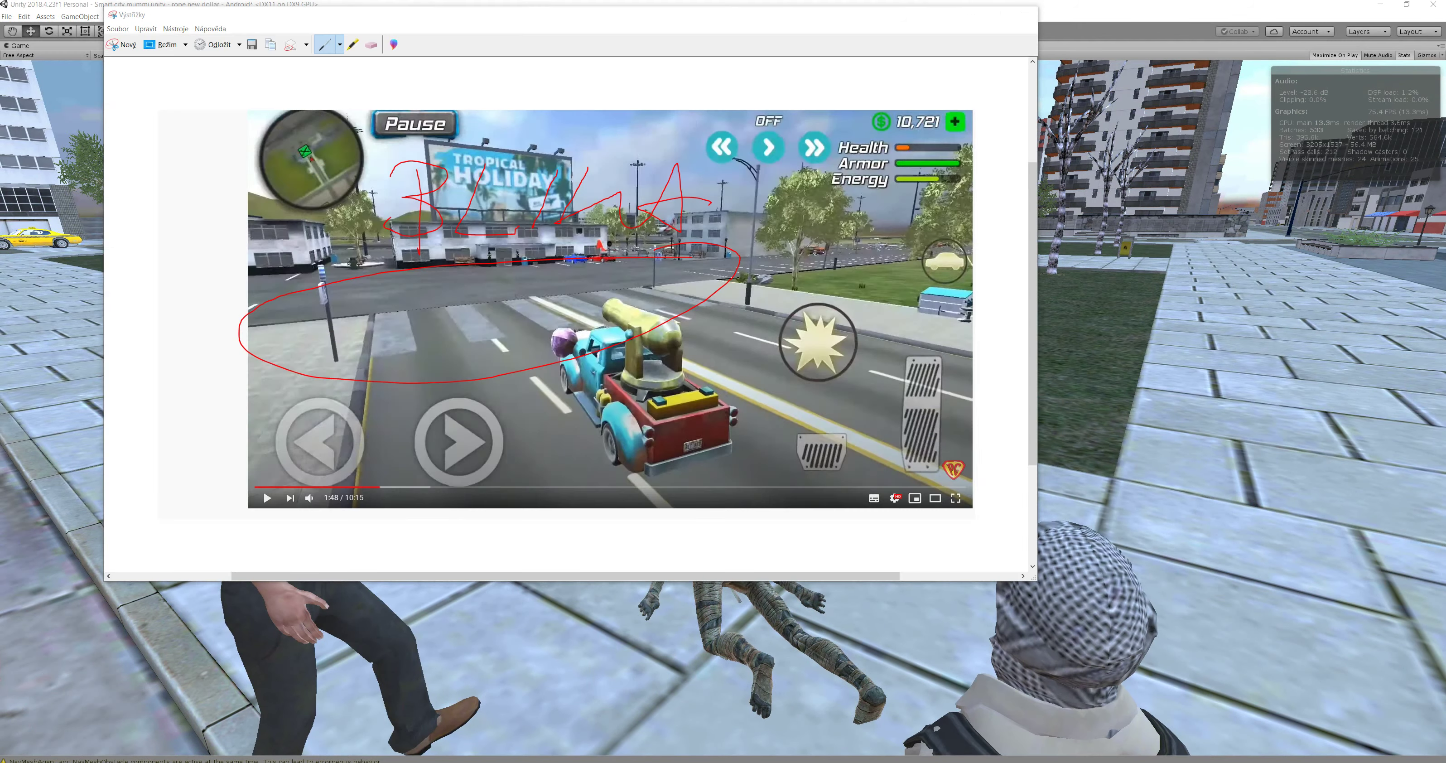
key(alt+Tab)
key(alt+Tab)
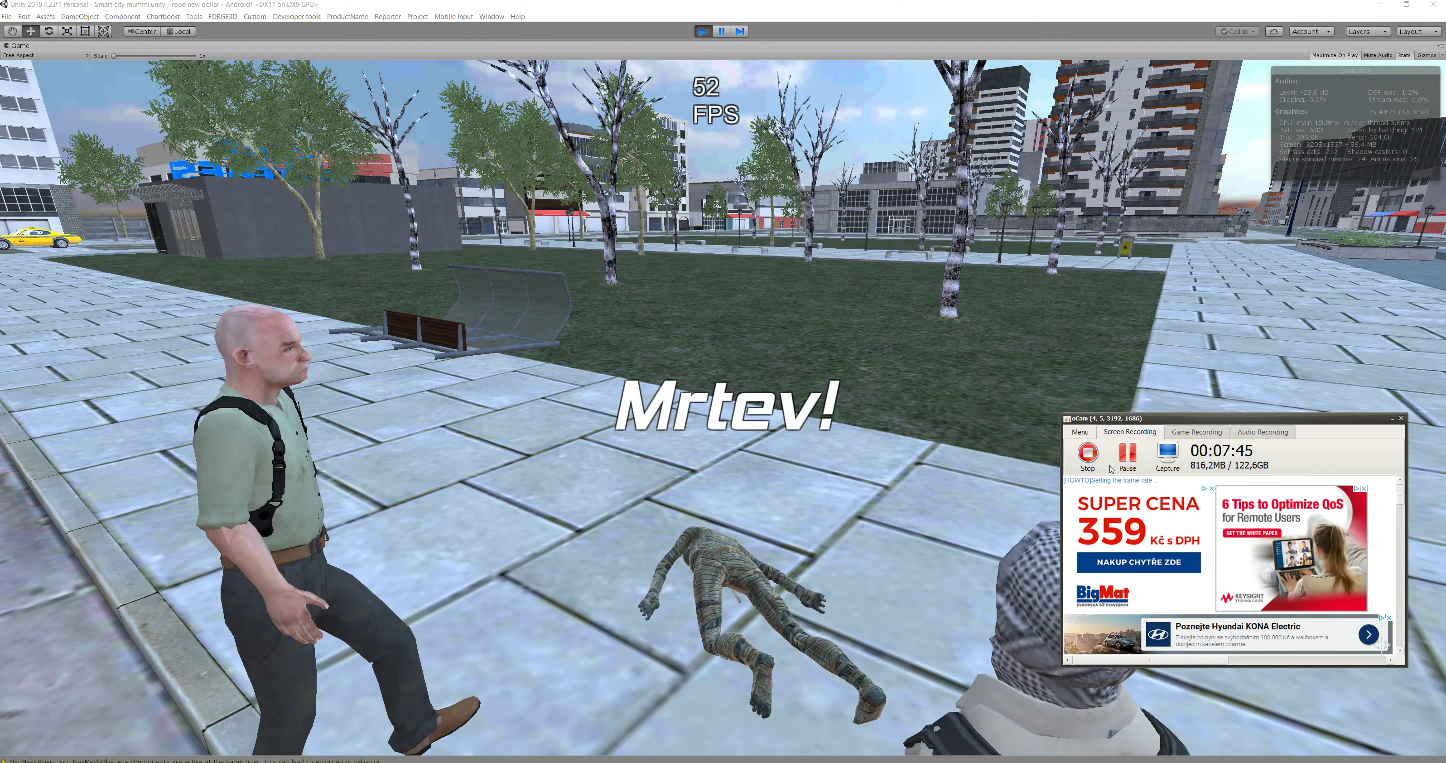